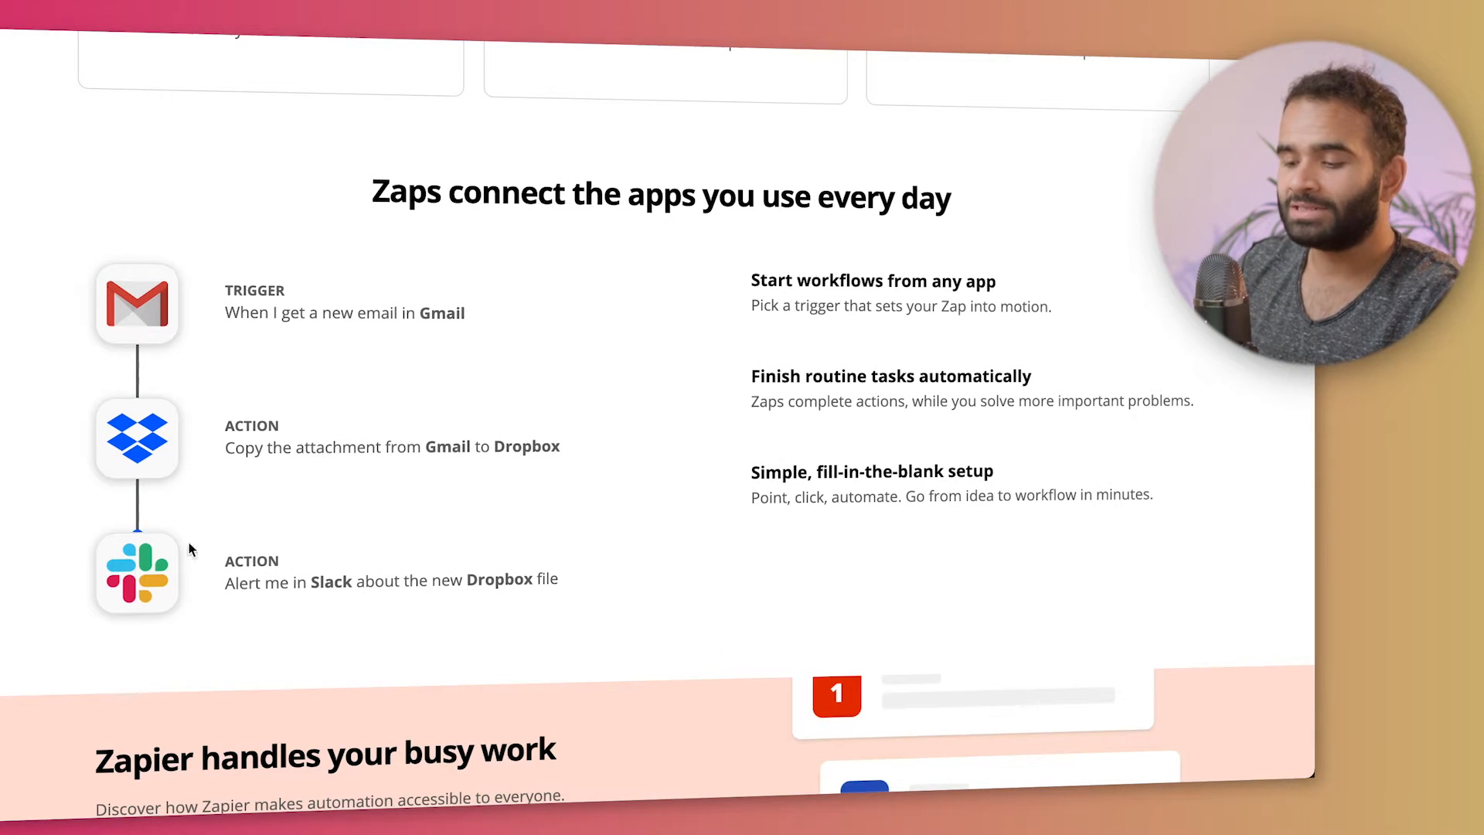
Search the homepage's list of connectable apps for "disco" and for "convert"
{"action": "scroll", "coordinate": [156, 418], "scroll_direction": "down", "scroll_amount": 12}
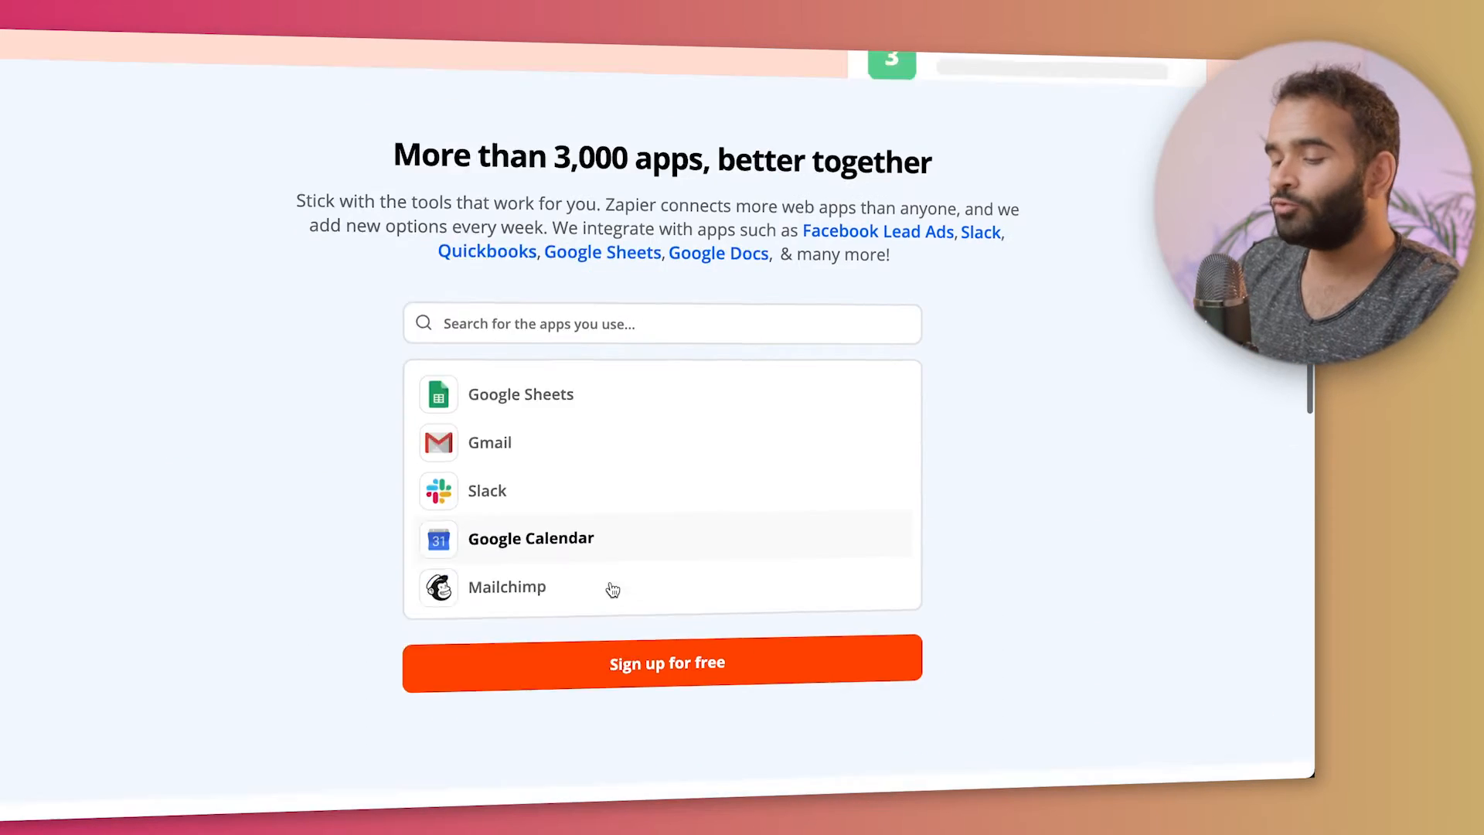
{"action": "scroll", "coordinate": [600, 513], "scroll_direction": "up", "scroll_amount": 1}
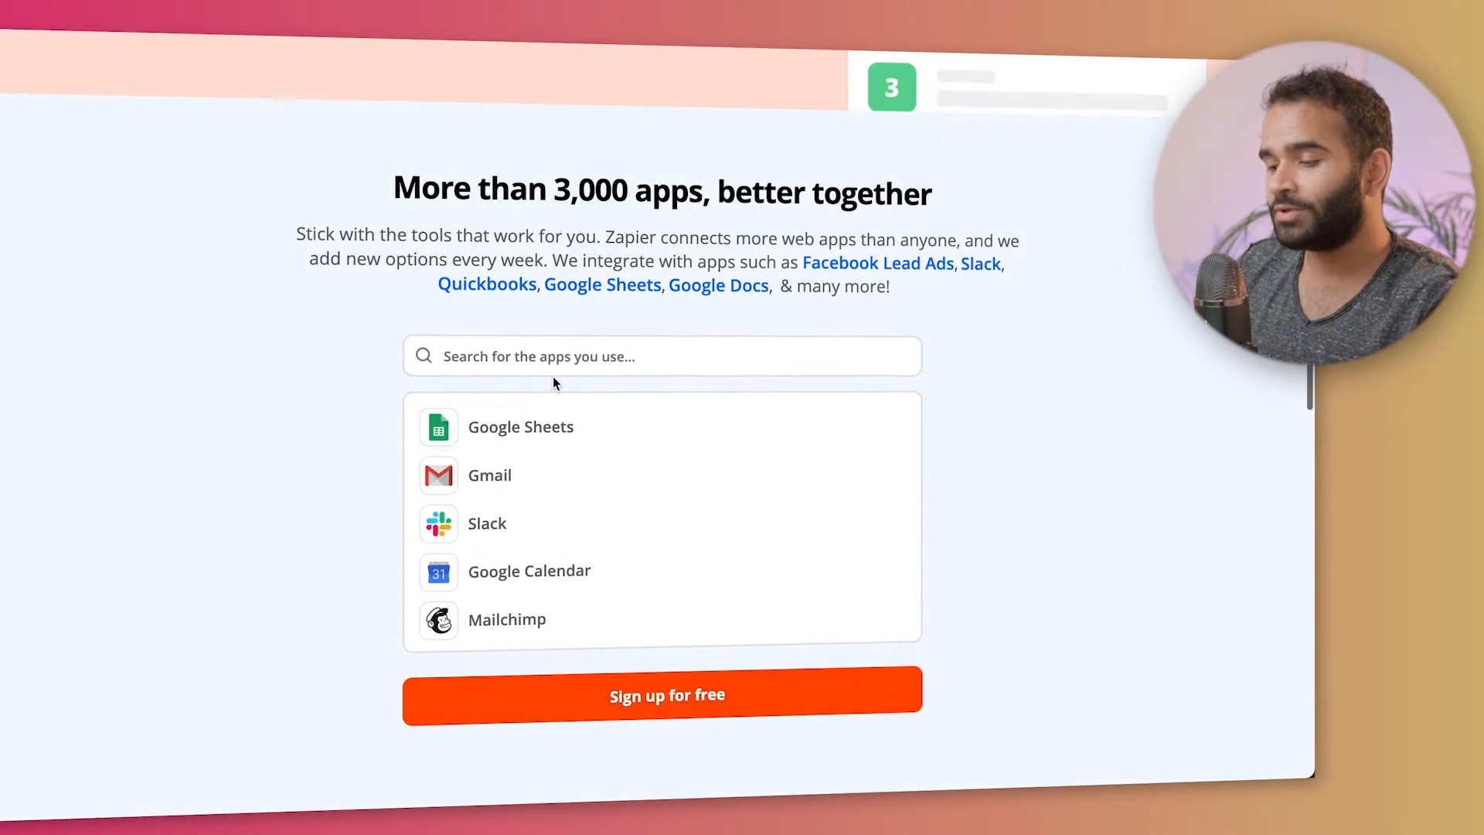
{"action": "left_click", "coordinate": [572, 354]}
{"action": "type", "text": "disco"}
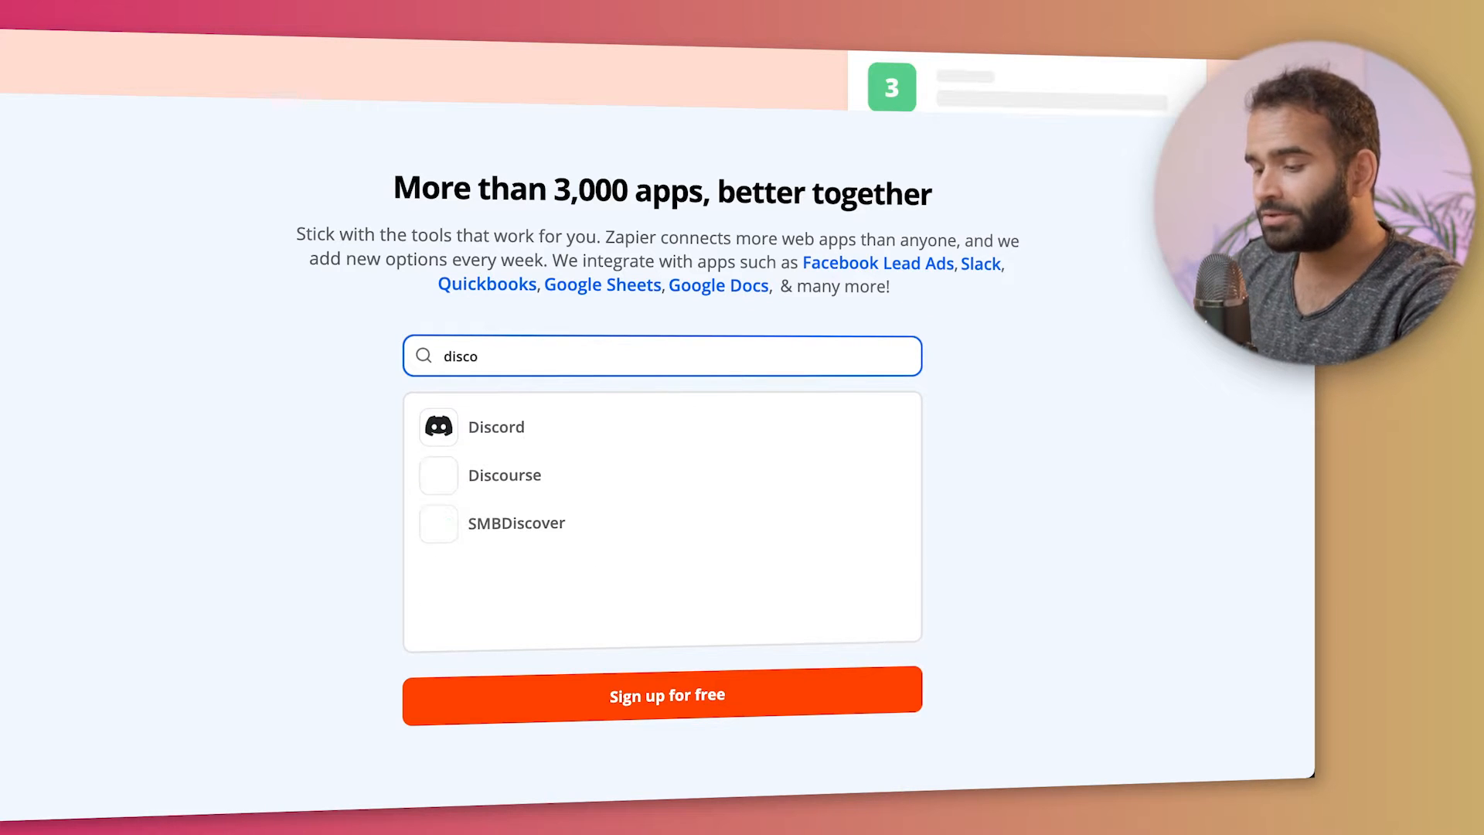
{"action": "double_click", "coordinate": [533, 362]}
{"action": "type", "text": "convert"}
{"action": "scroll", "coordinate": [253, 397], "scroll_direction": "down", "scroll_amount": 4}
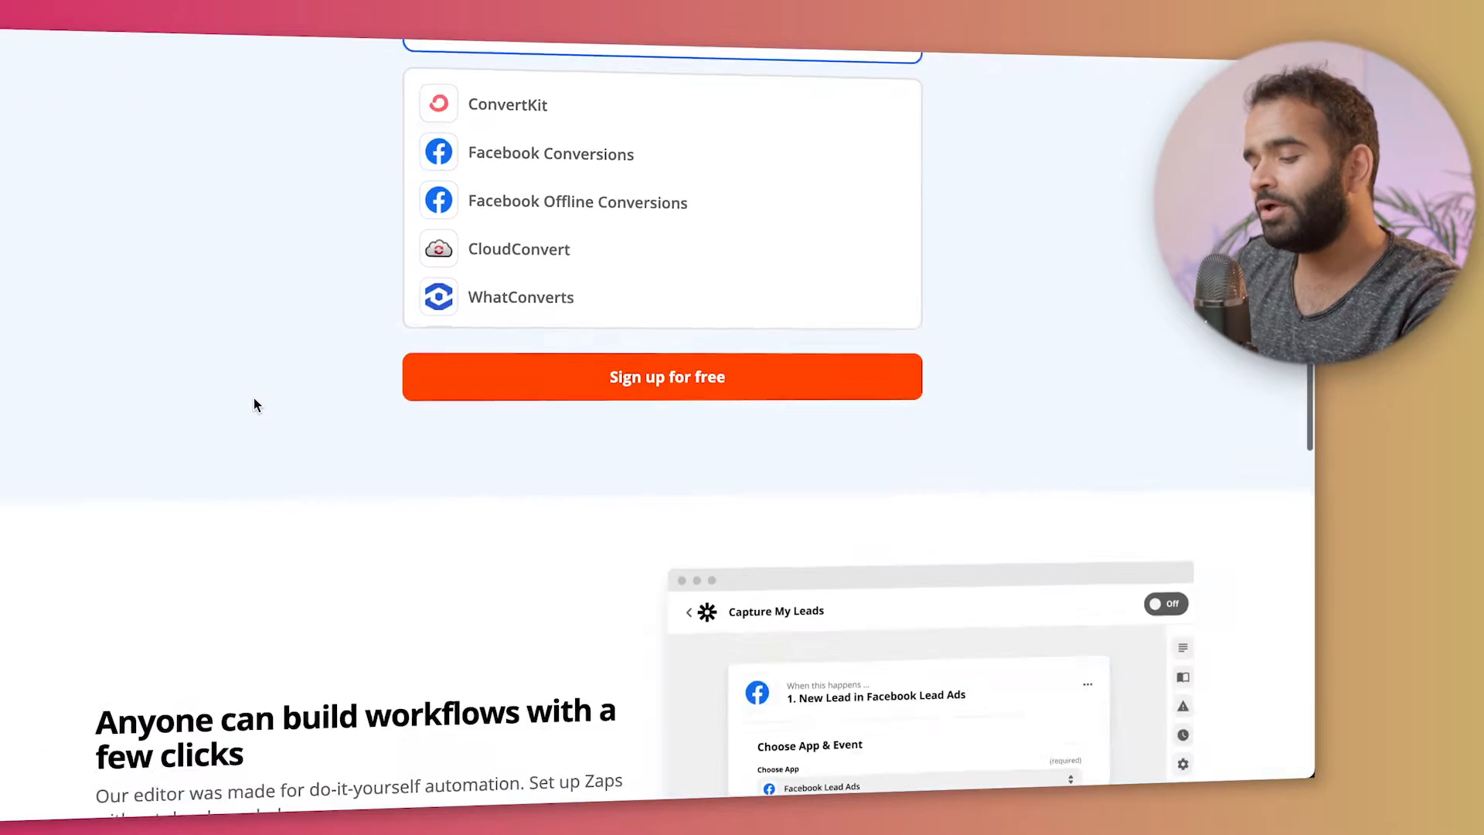
Continue into Zapier with the suggested Google account
{"action": "scroll", "coordinate": [254, 397], "scroll_direction": "down", "scroll_amount": 11}
{"action": "scroll", "coordinate": [254, 397], "scroll_direction": "up", "scroll_amount": 20}
{"action": "mouse_move", "coordinate": [361, 76]}
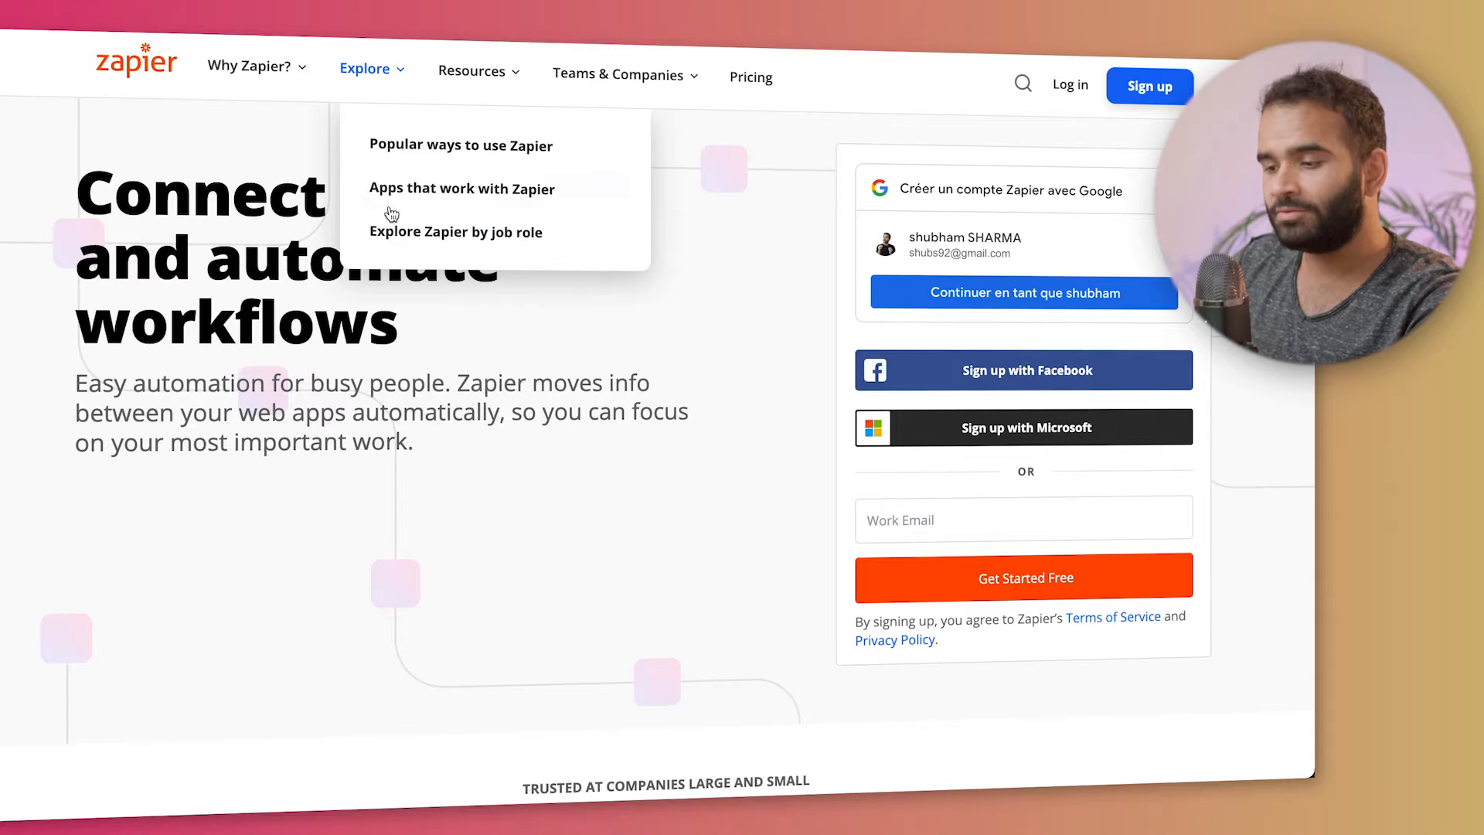
{"action": "mouse_move", "coordinate": [386, 99]}
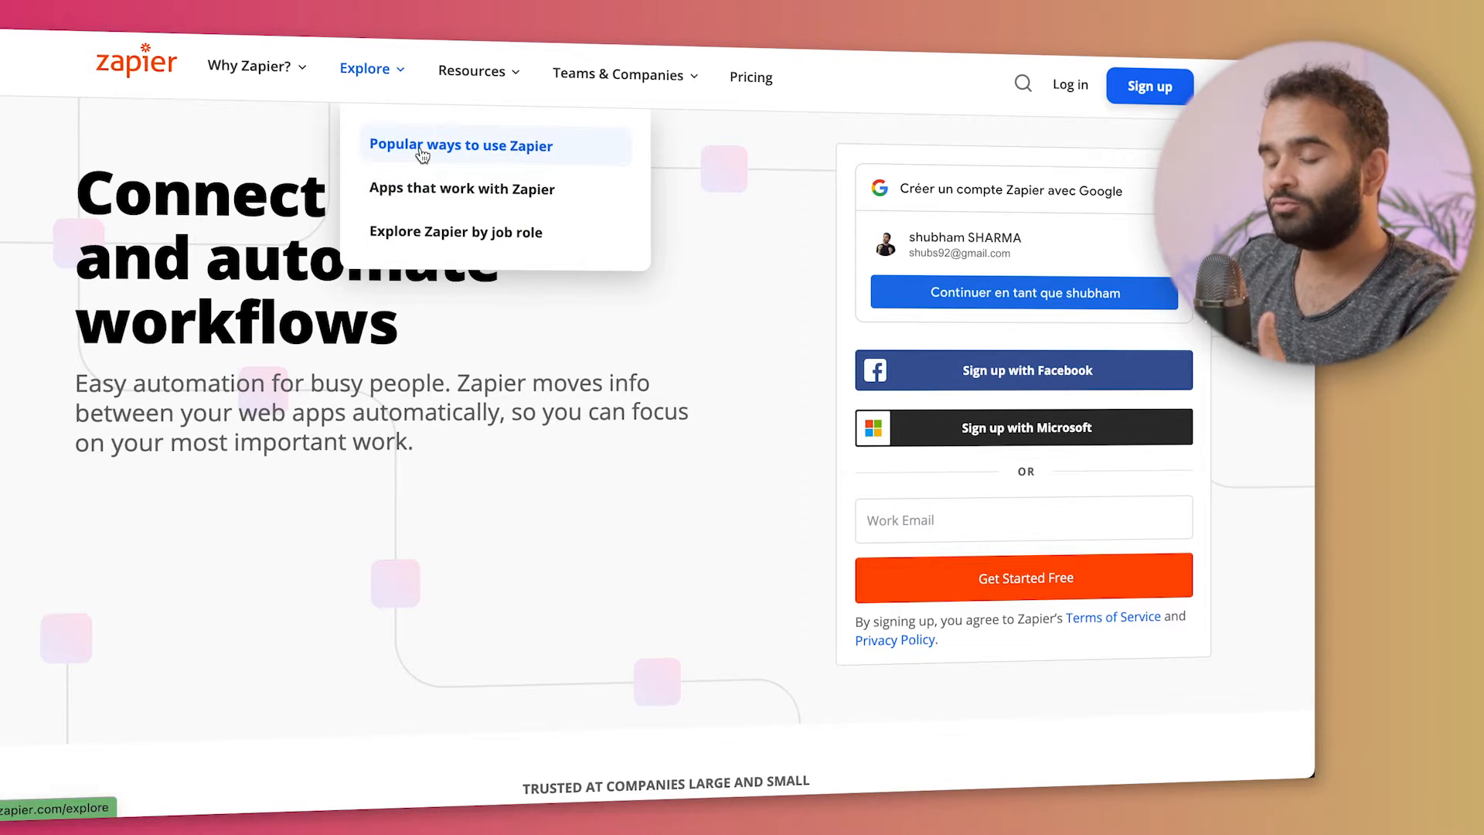
{"action": "mouse_move", "coordinate": [473, 71]}
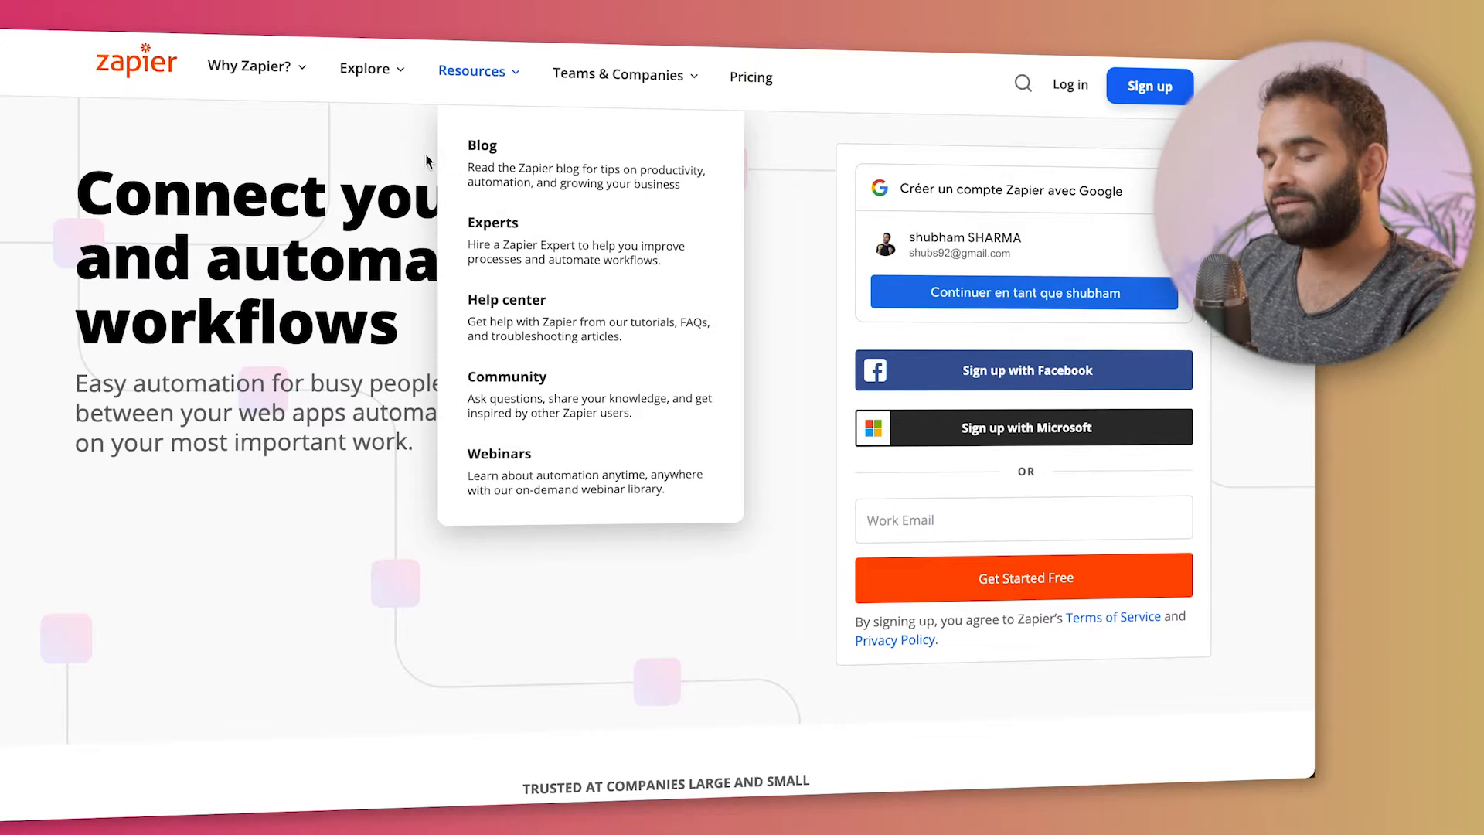
{"action": "left_click", "coordinate": [1084, 296]}
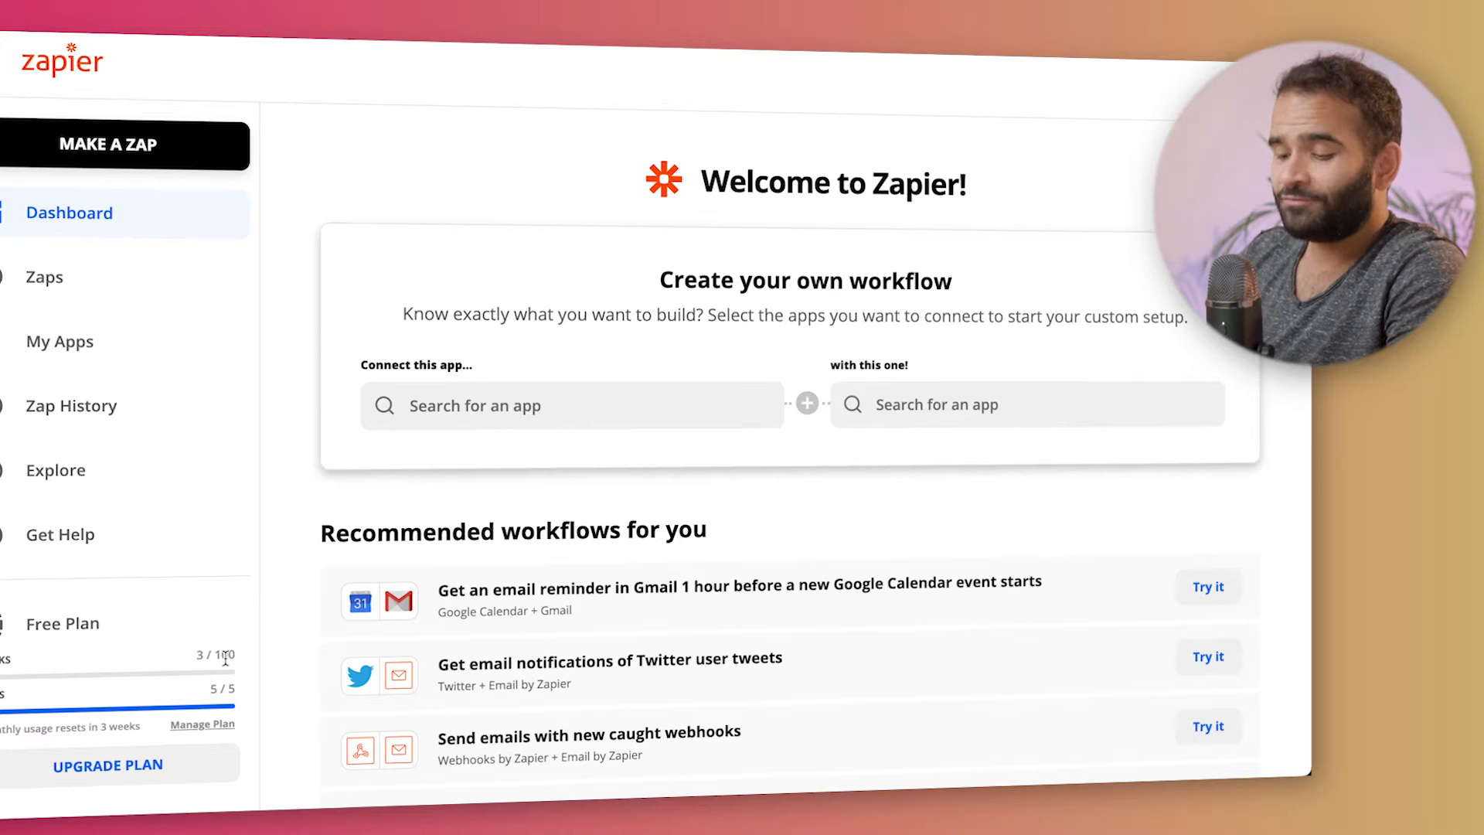
Examine the Free Plan's usage figures for tasks and Zaps on the dashboard
{"action": "left_click_drag", "start_coordinate": [199, 654], "coordinate": [234, 653]}
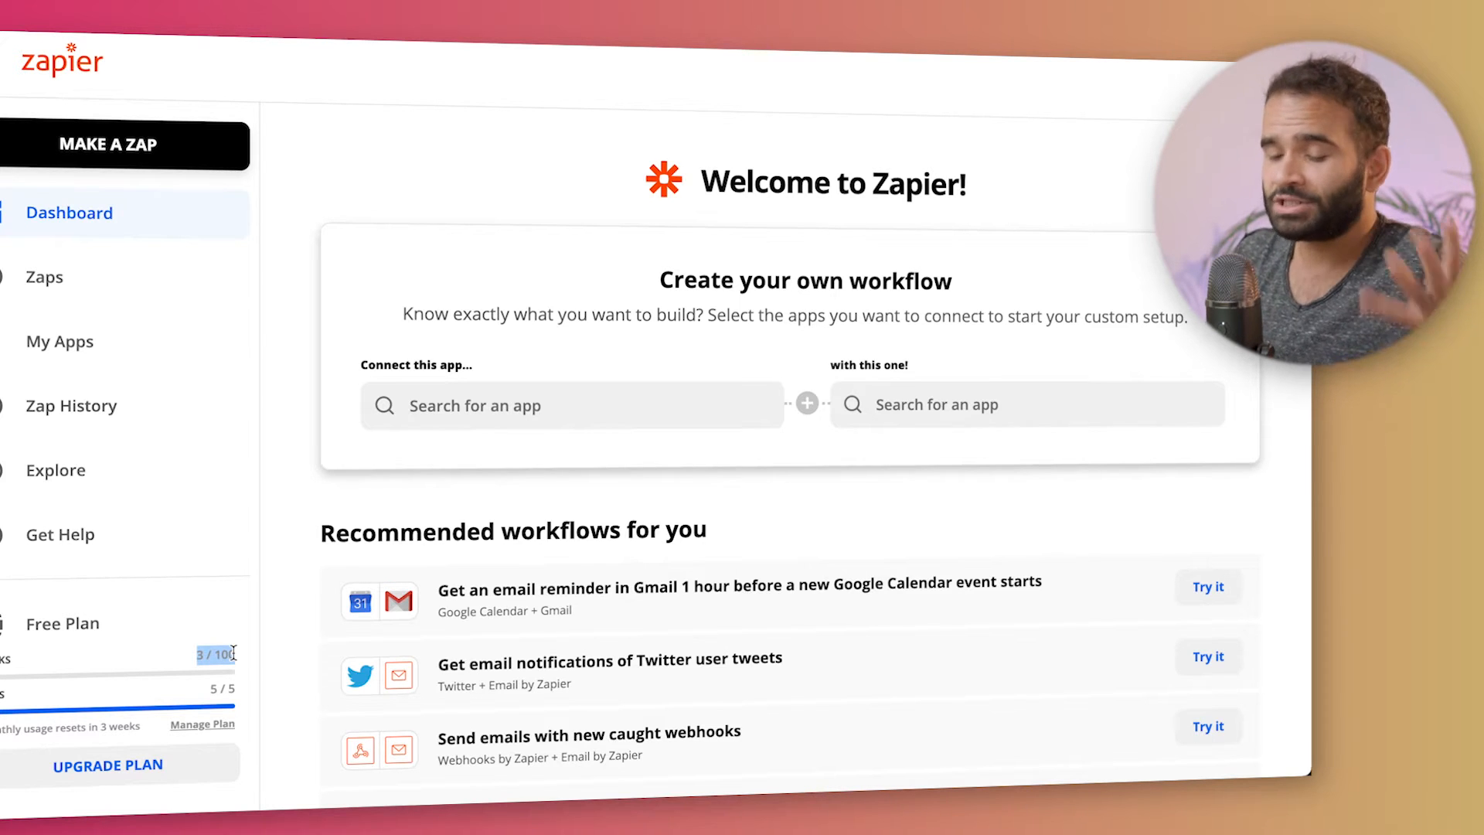
{"action": "left_click_drag", "start_coordinate": [60, 696], "coordinate": [219, 715]}
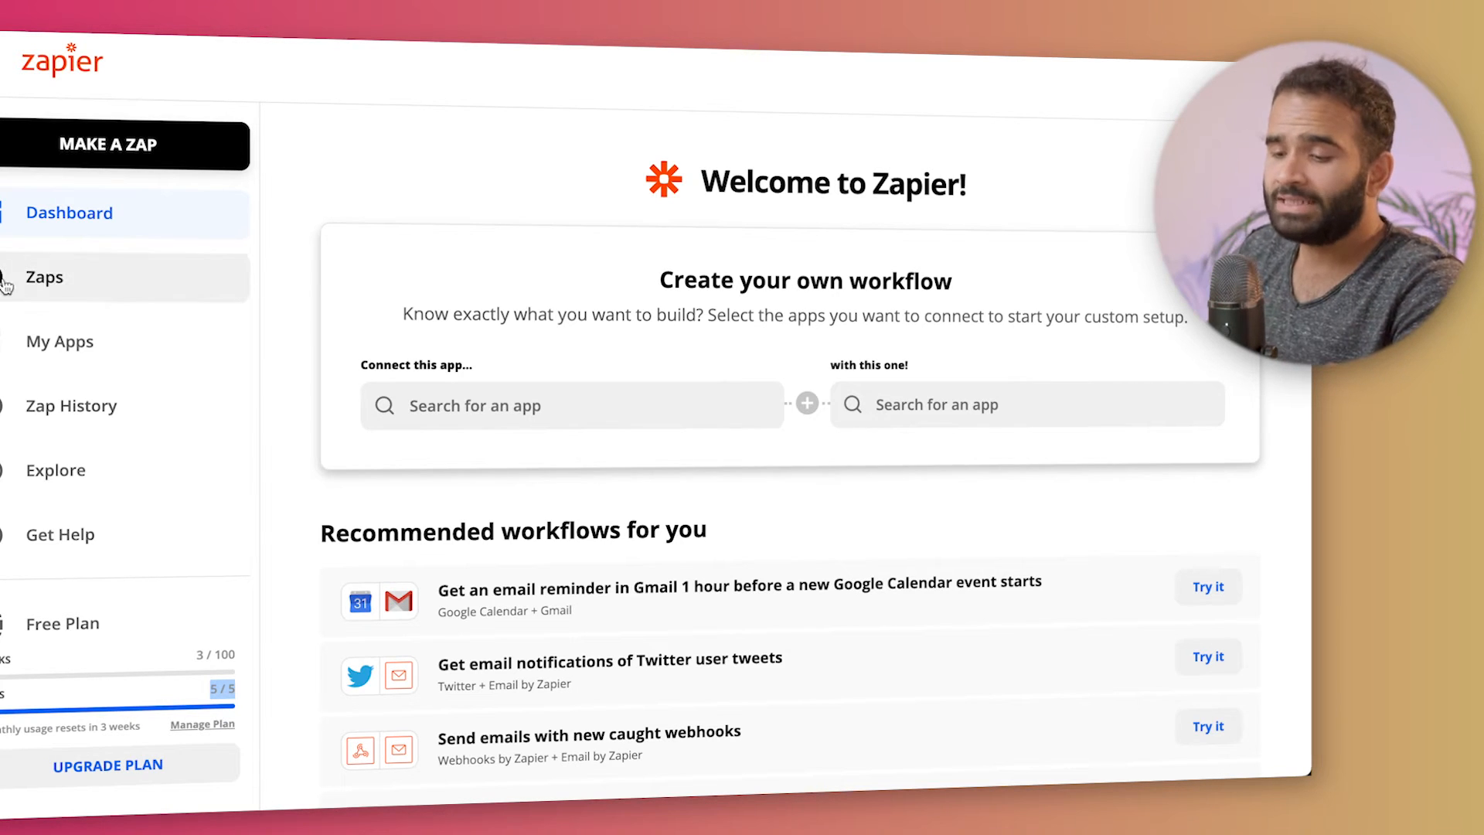
Look through the full list of existing Zaps in the Home folder, down to the drafts at its end
{"action": "left_click", "coordinate": [56, 274]}
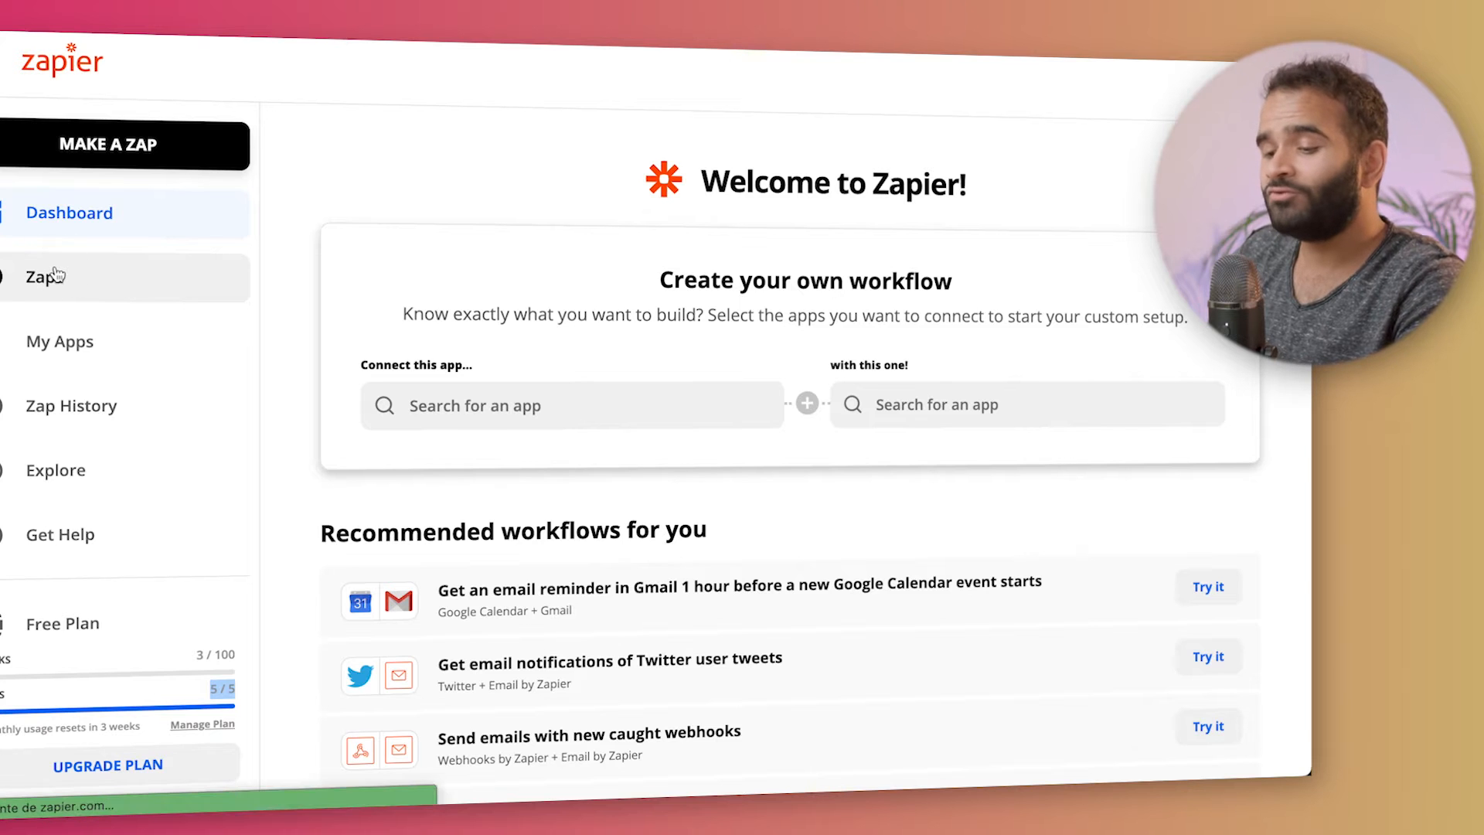
{"action": "scroll", "coordinate": [870, 572], "scroll_direction": "down", "scroll_amount": 15}
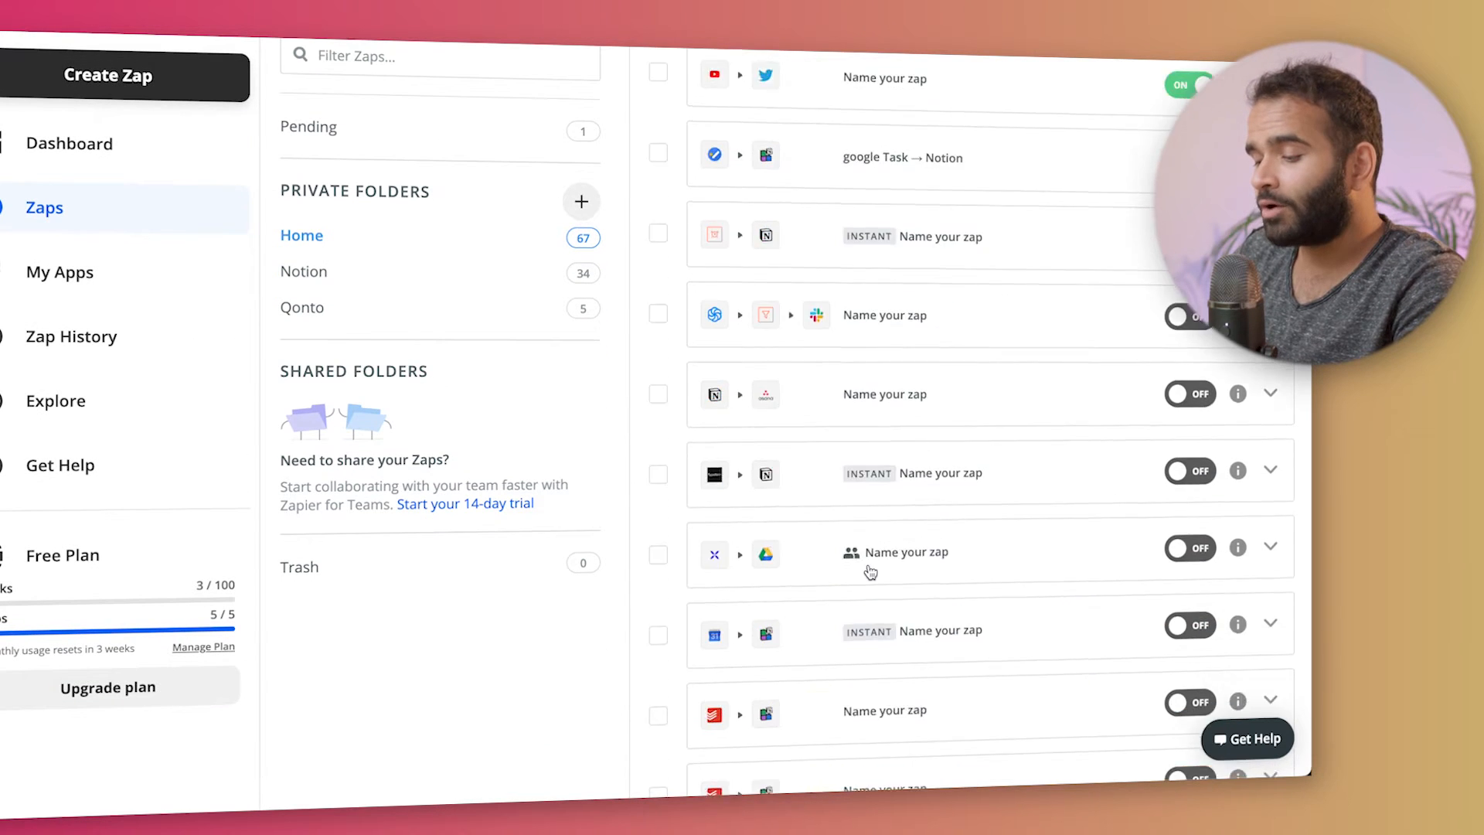
{"action": "scroll", "coordinate": [870, 572], "scroll_direction": "down", "scroll_amount": 20}
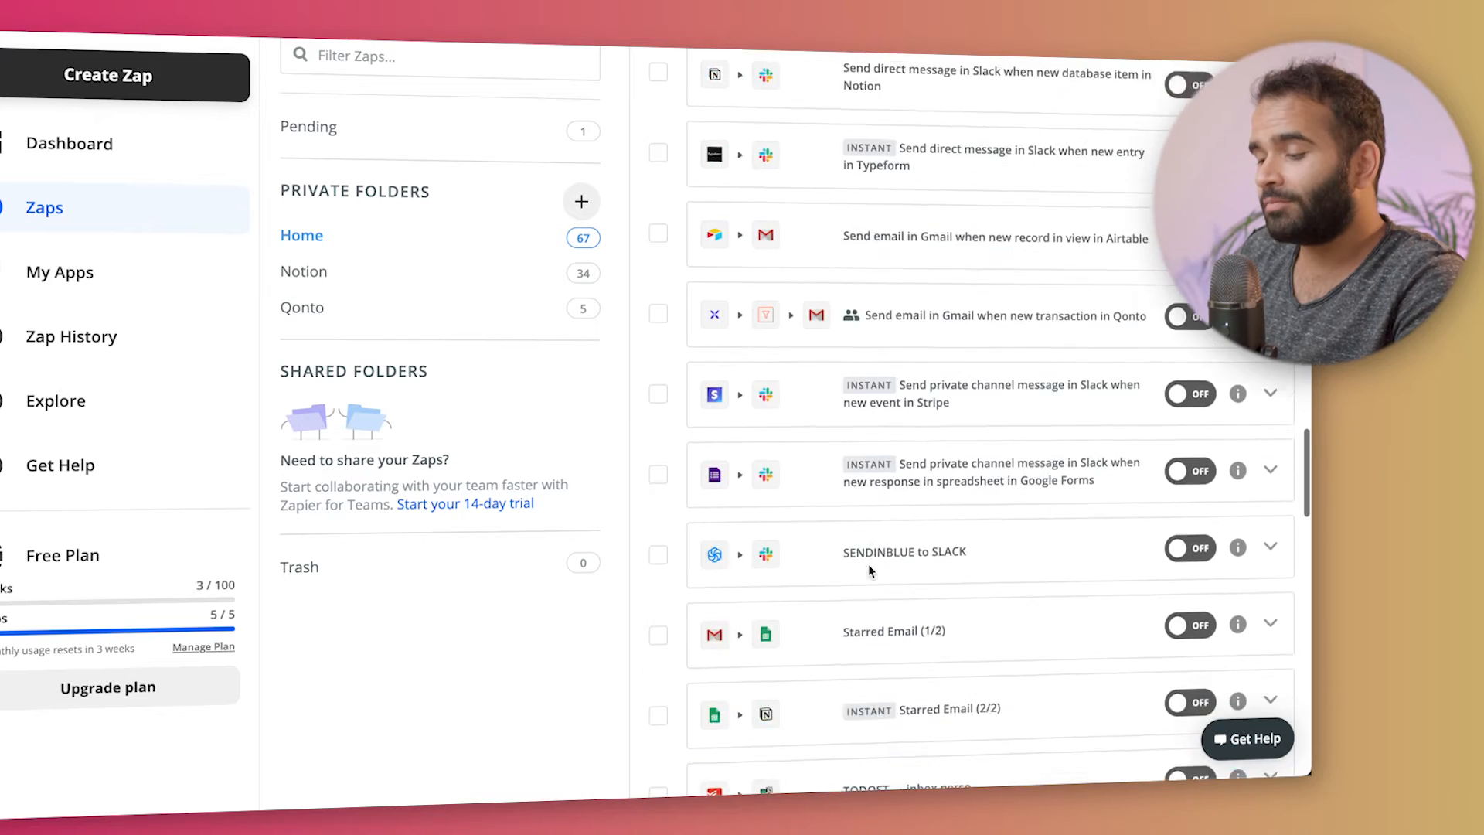
{"action": "scroll", "coordinate": [870, 572], "scroll_direction": "down", "scroll_amount": 10}
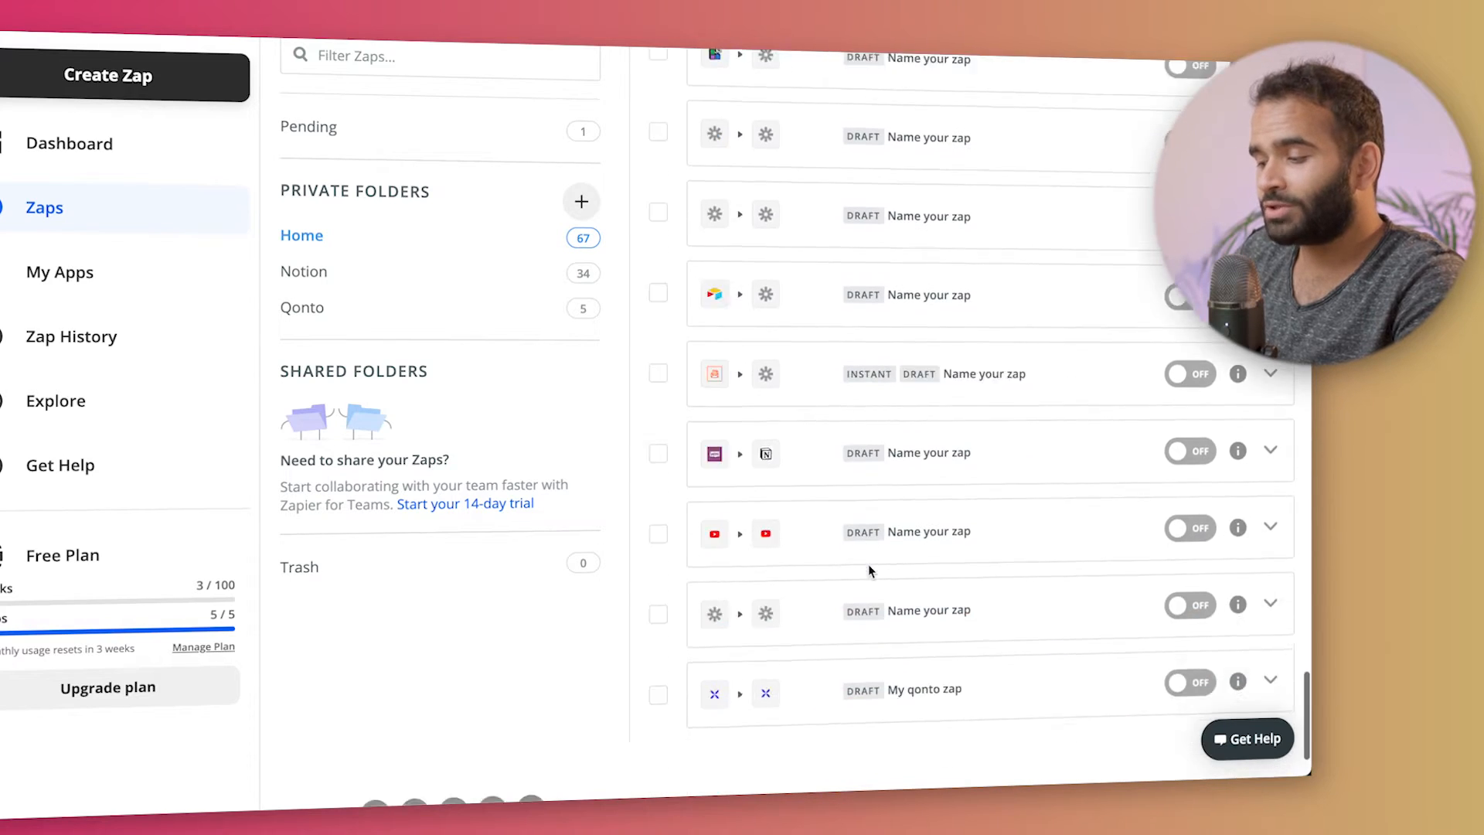
{"action": "scroll", "coordinate": [870, 572], "scroll_direction": "up", "scroll_amount": 20}
{"action": "scroll", "coordinate": [870, 572], "scroll_direction": "down", "scroll_amount": 16}
{"action": "scroll", "coordinate": [870, 572], "scroll_direction": "down", "scroll_amount": 5}
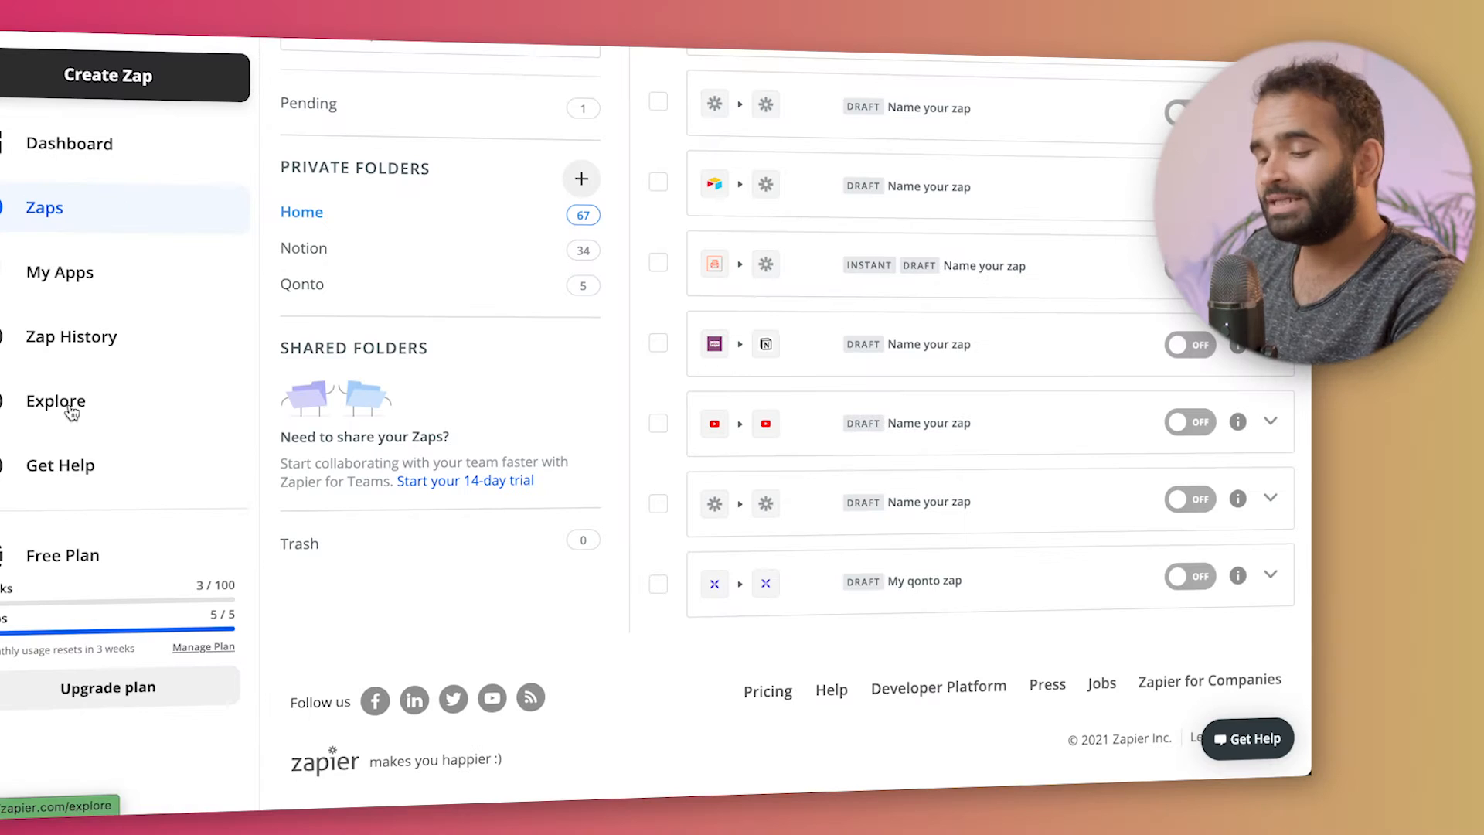
Return to the dashboard and choose YouTube as the first app of a new custom workflow
{"action": "left_click", "coordinate": [99, 145]}
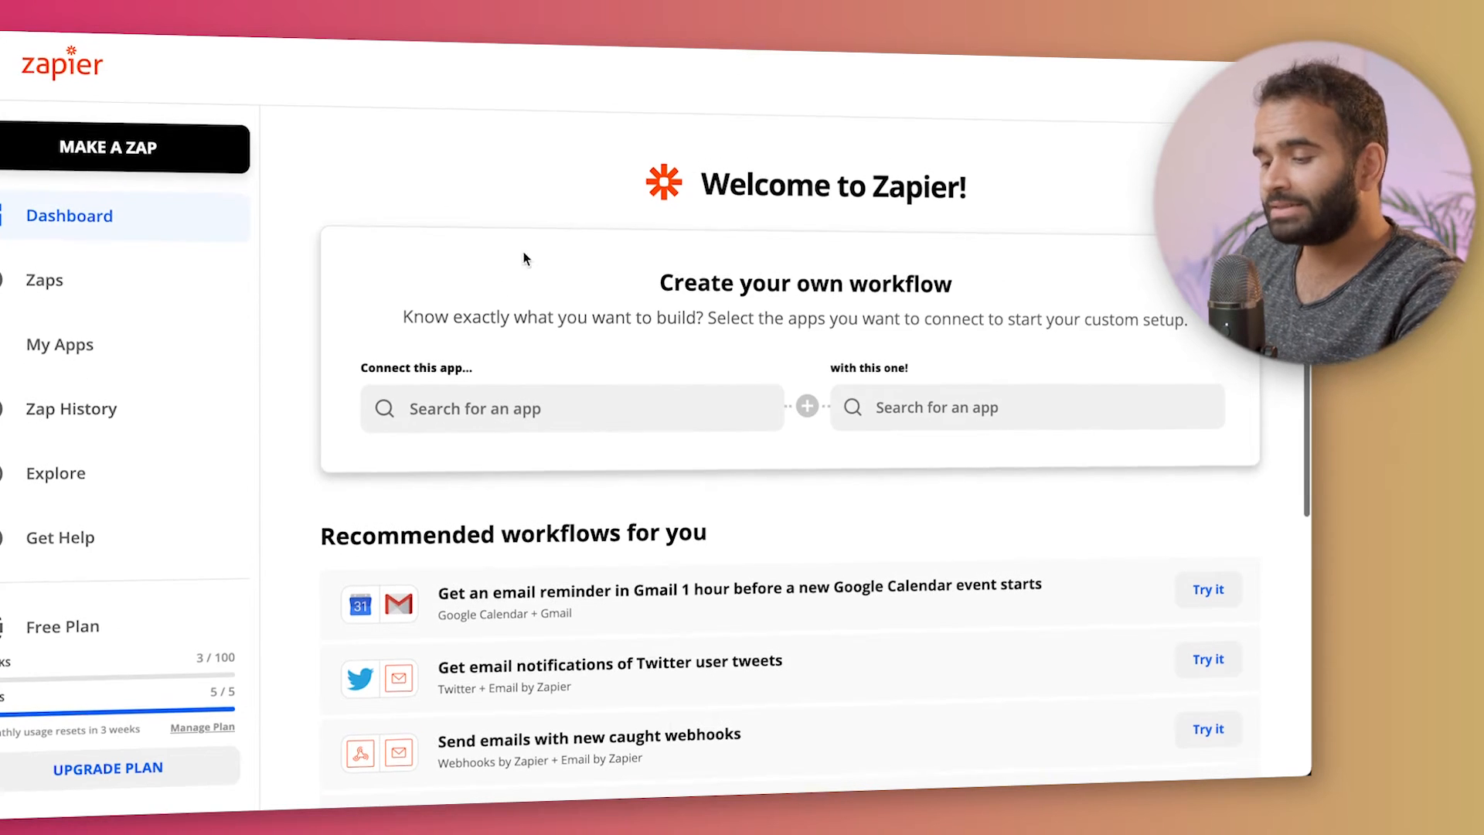
{"action": "left_click", "coordinate": [502, 400]}
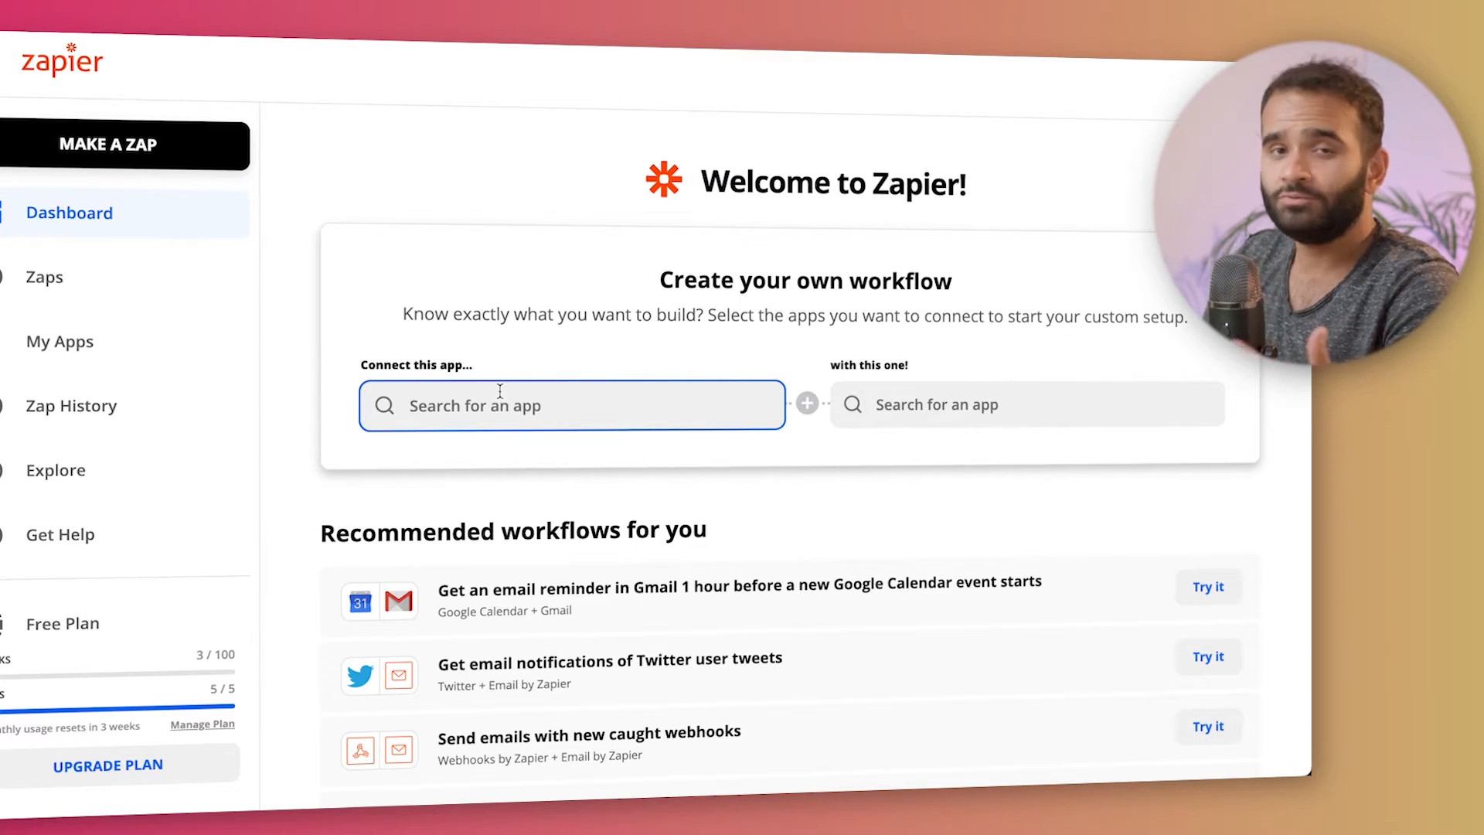
{"action": "type", "text": "youtube"}
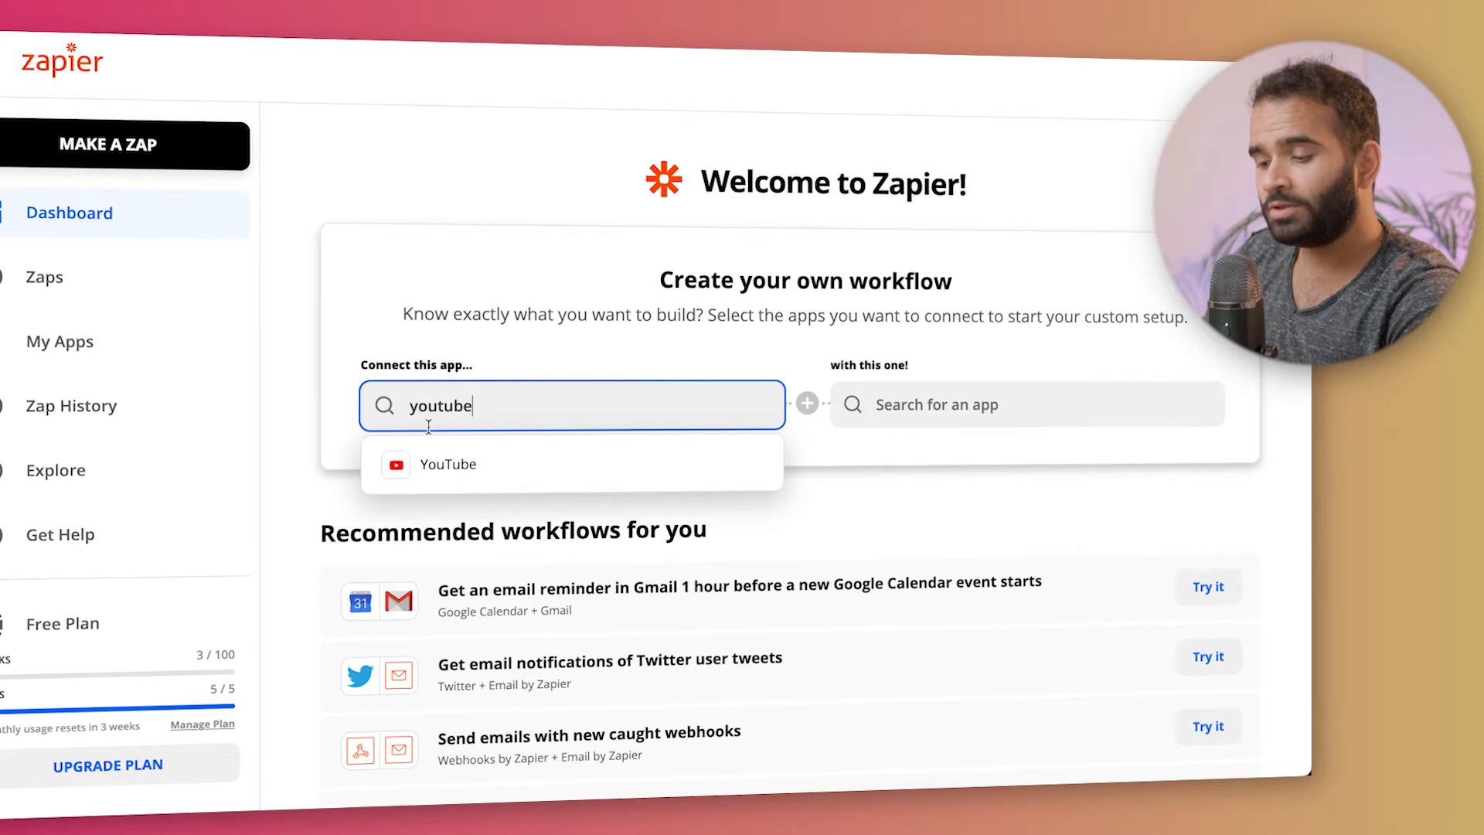
{"action": "left_click", "coordinate": [452, 470]}
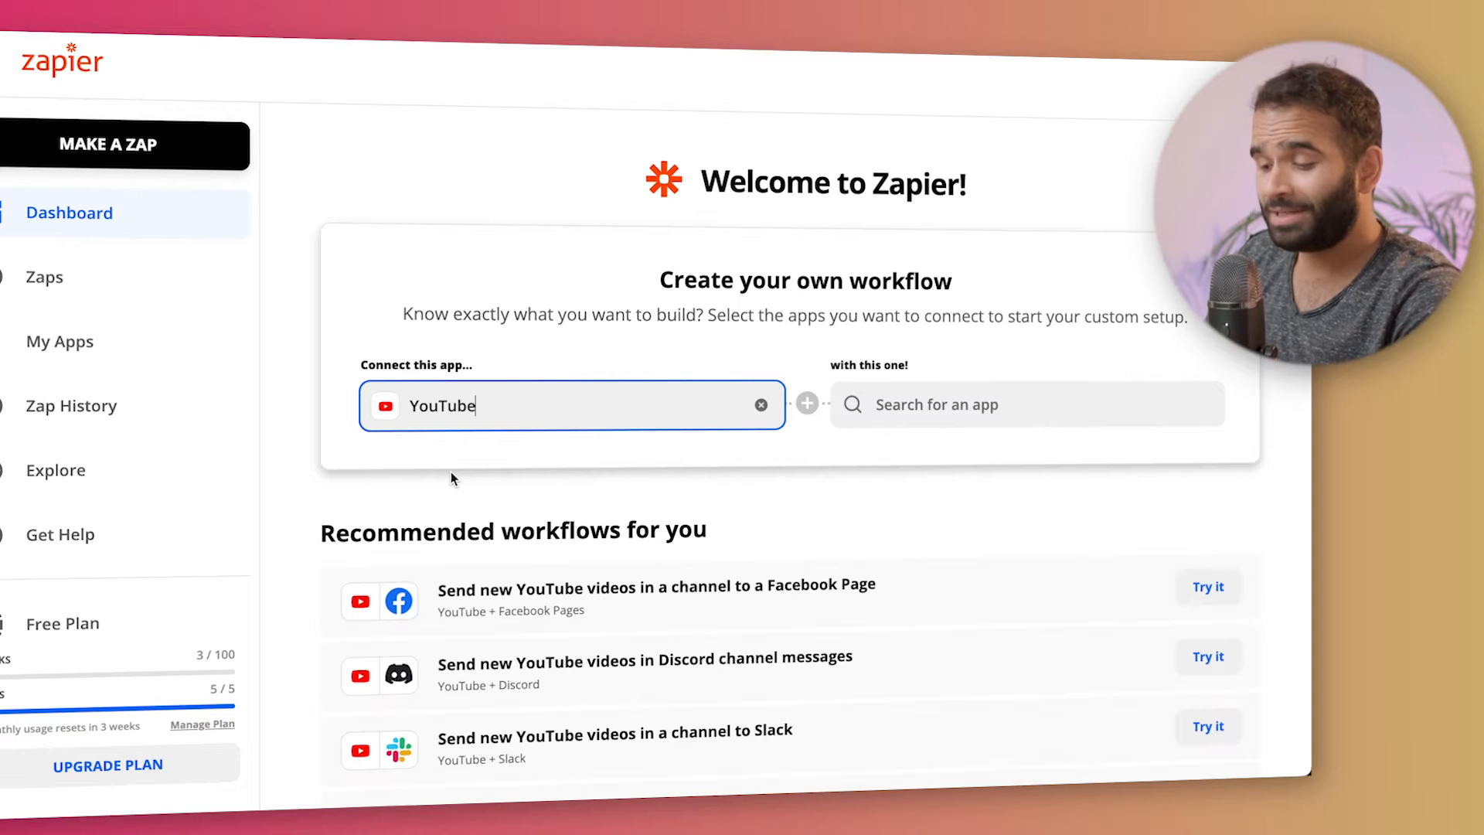
Choose Airtable as the app to connect YouTube with
{"action": "left_click", "coordinate": [1023, 388]}
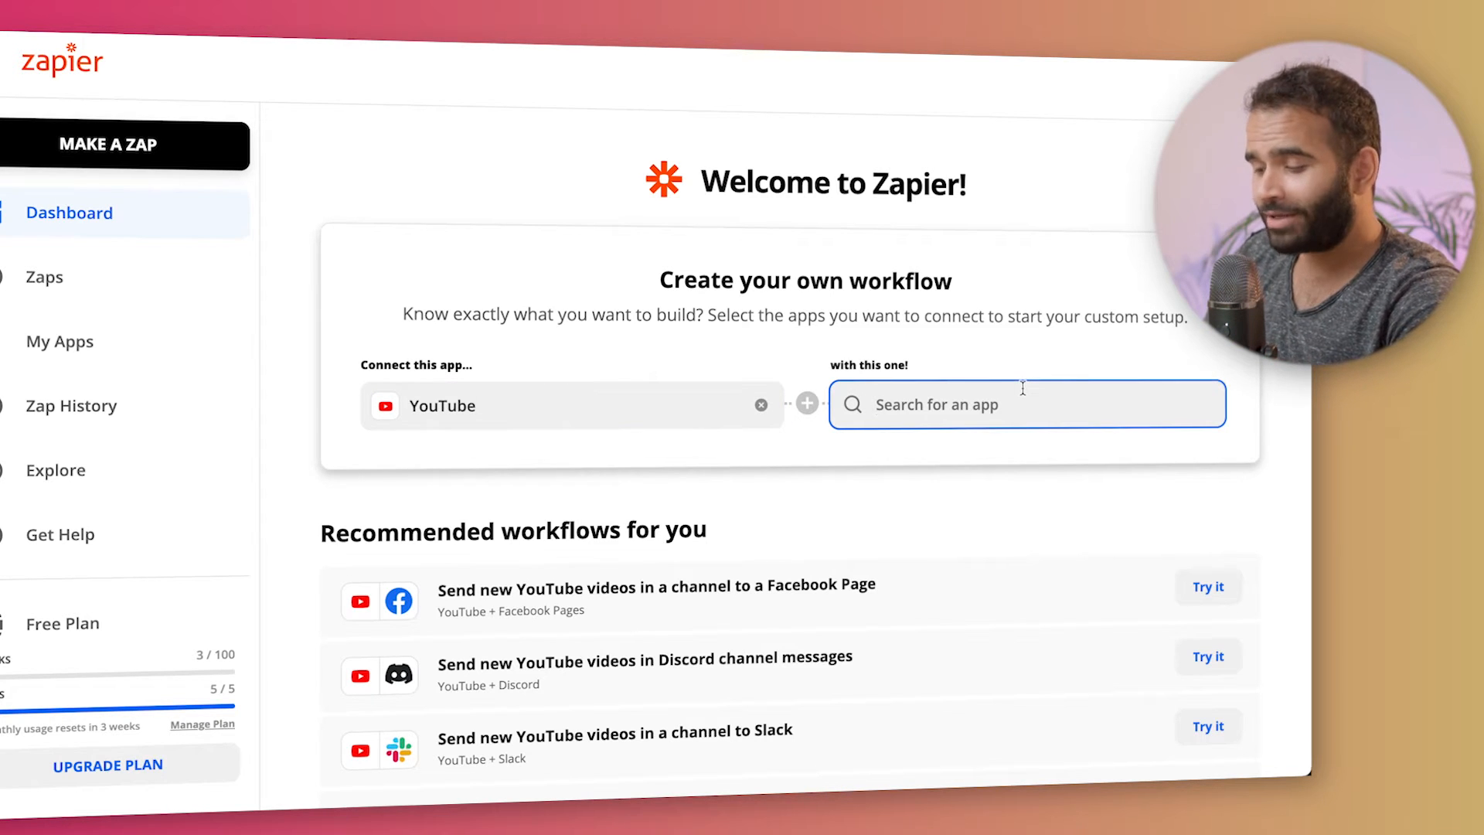
{"action": "type", "text": "airtabl"}
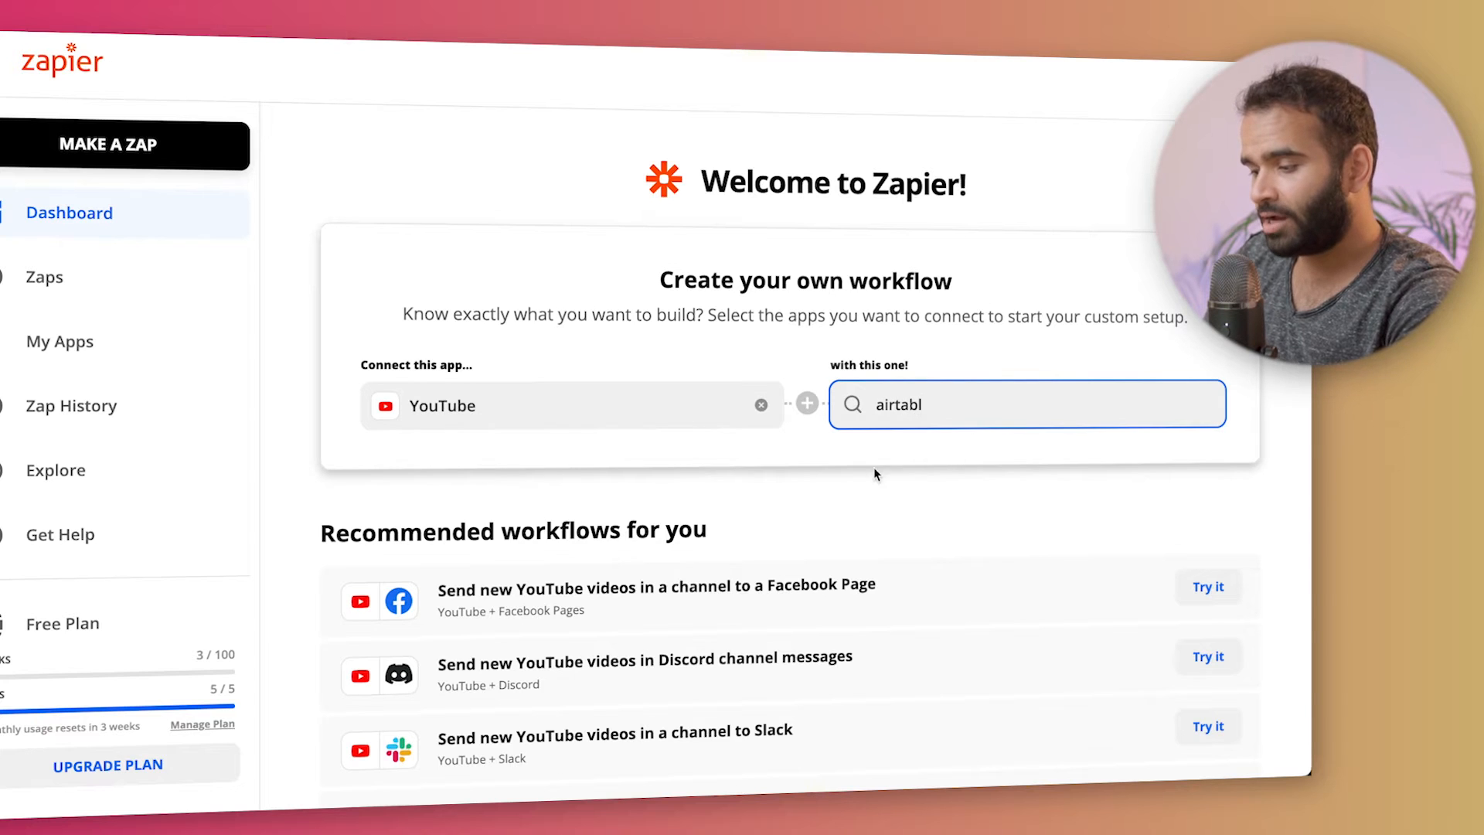
{"action": "left_click", "coordinate": [965, 449]}
{"action": "left_click", "coordinate": [945, 405]}
{"action": "type", "text": "airtable"}
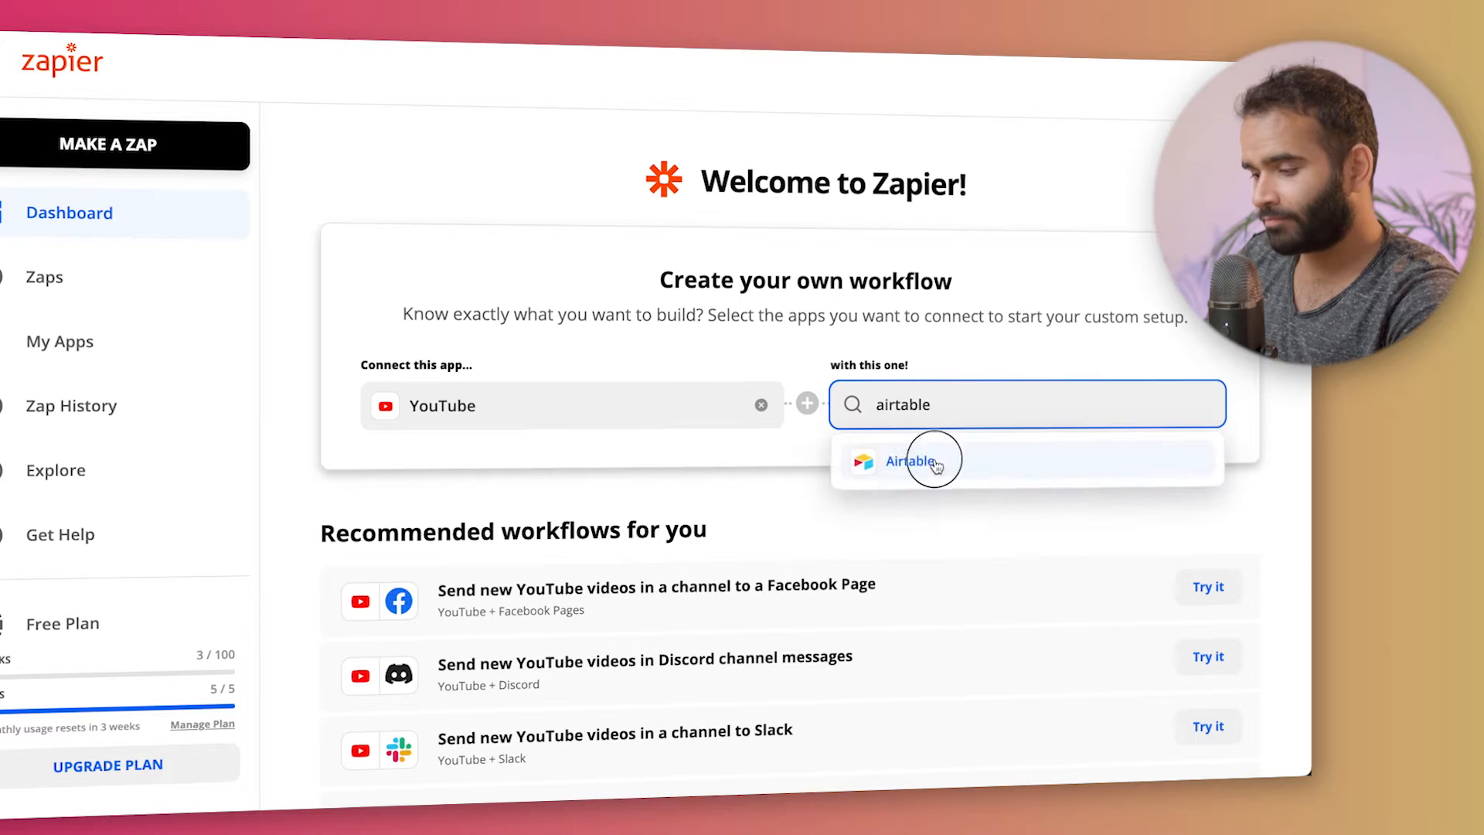
{"action": "left_click", "coordinate": [912, 462]}
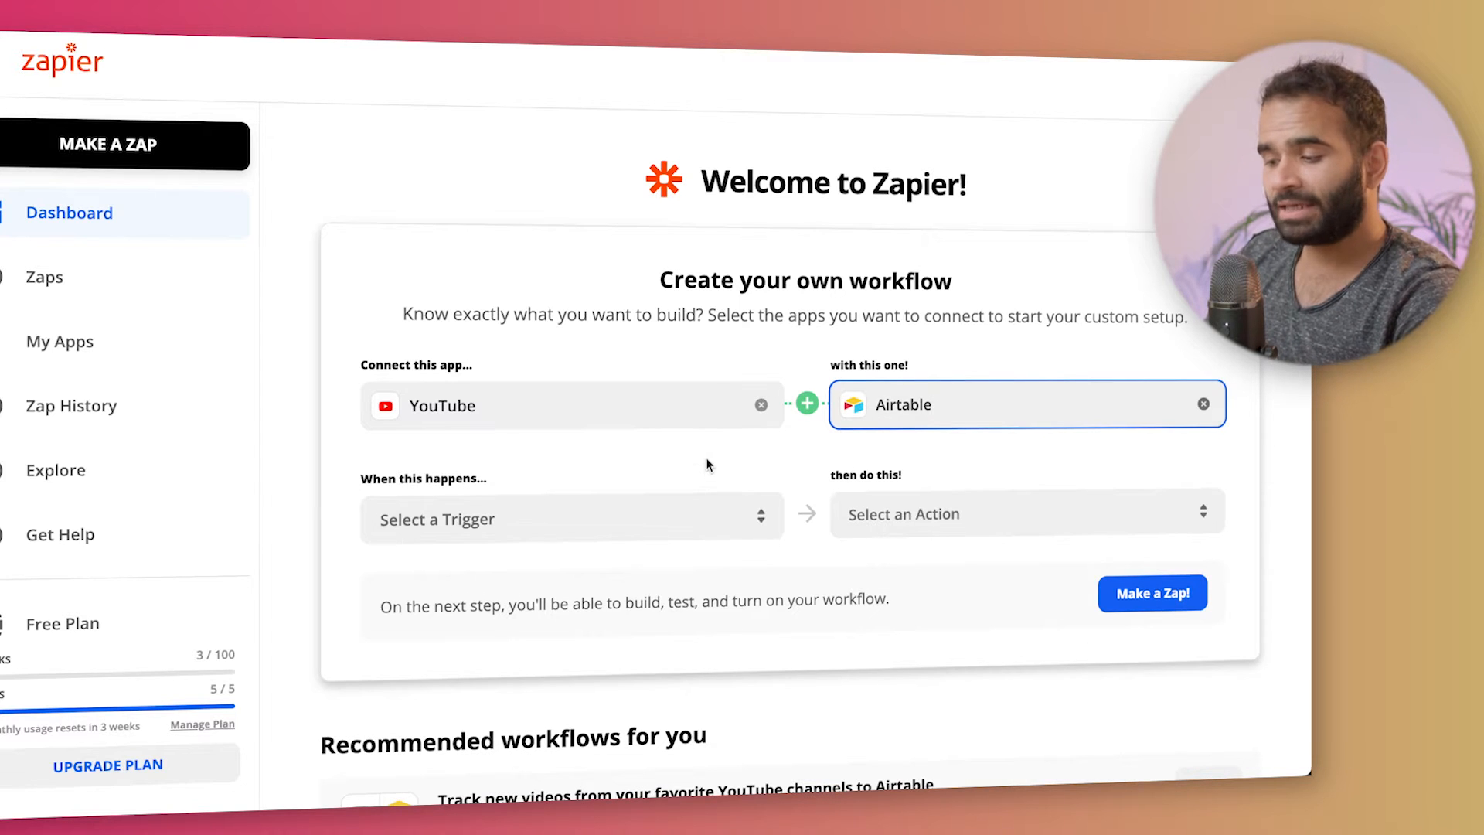
Set the workflow's trigger to New Video In Channel and its action to Create Record
{"action": "scroll", "coordinate": [707, 469], "scroll_direction": "down", "scroll_amount": 1}
{"action": "left_click", "coordinate": [806, 382]}
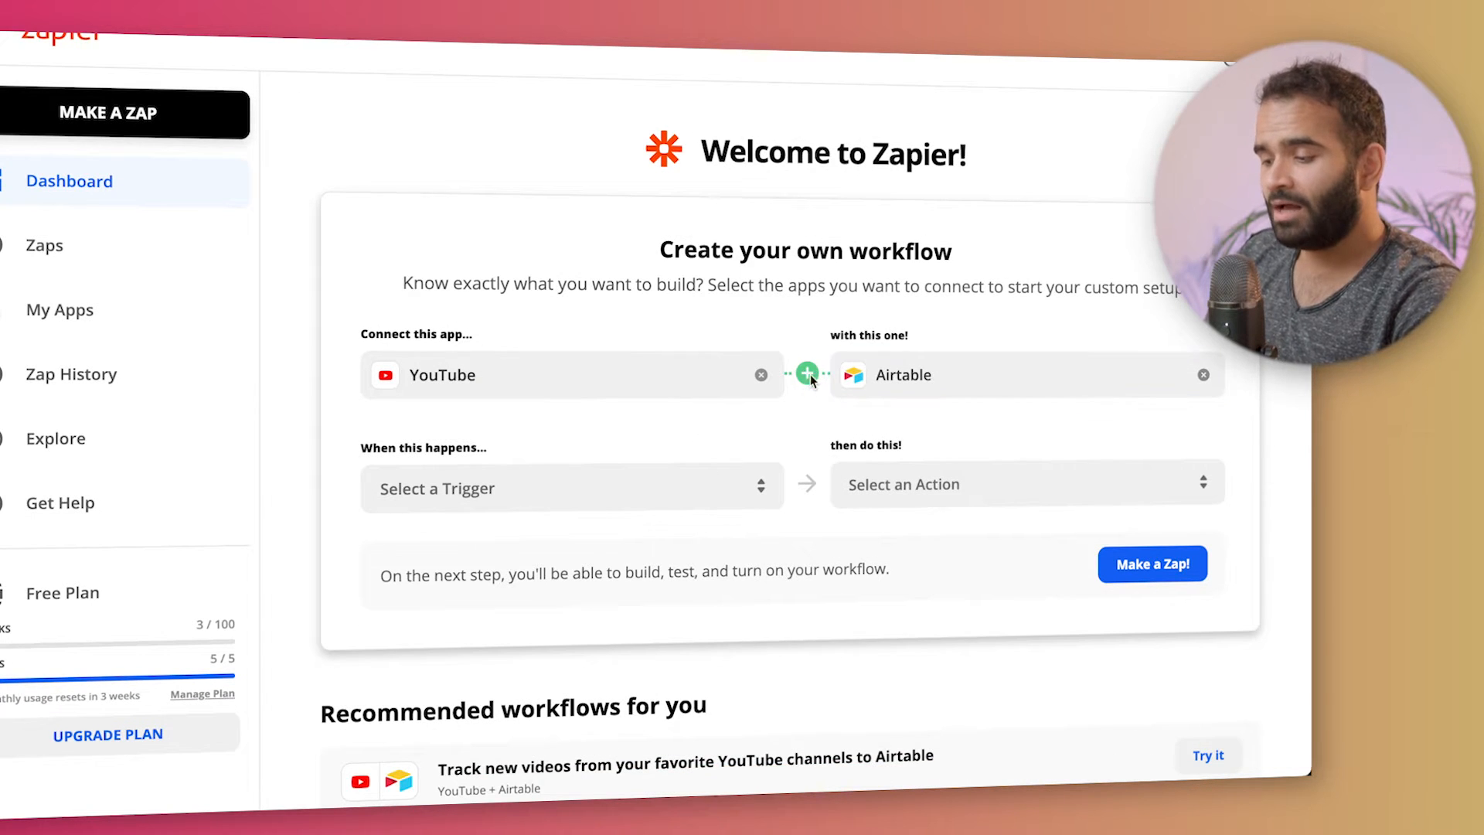
{"action": "left_click", "coordinate": [440, 484]}
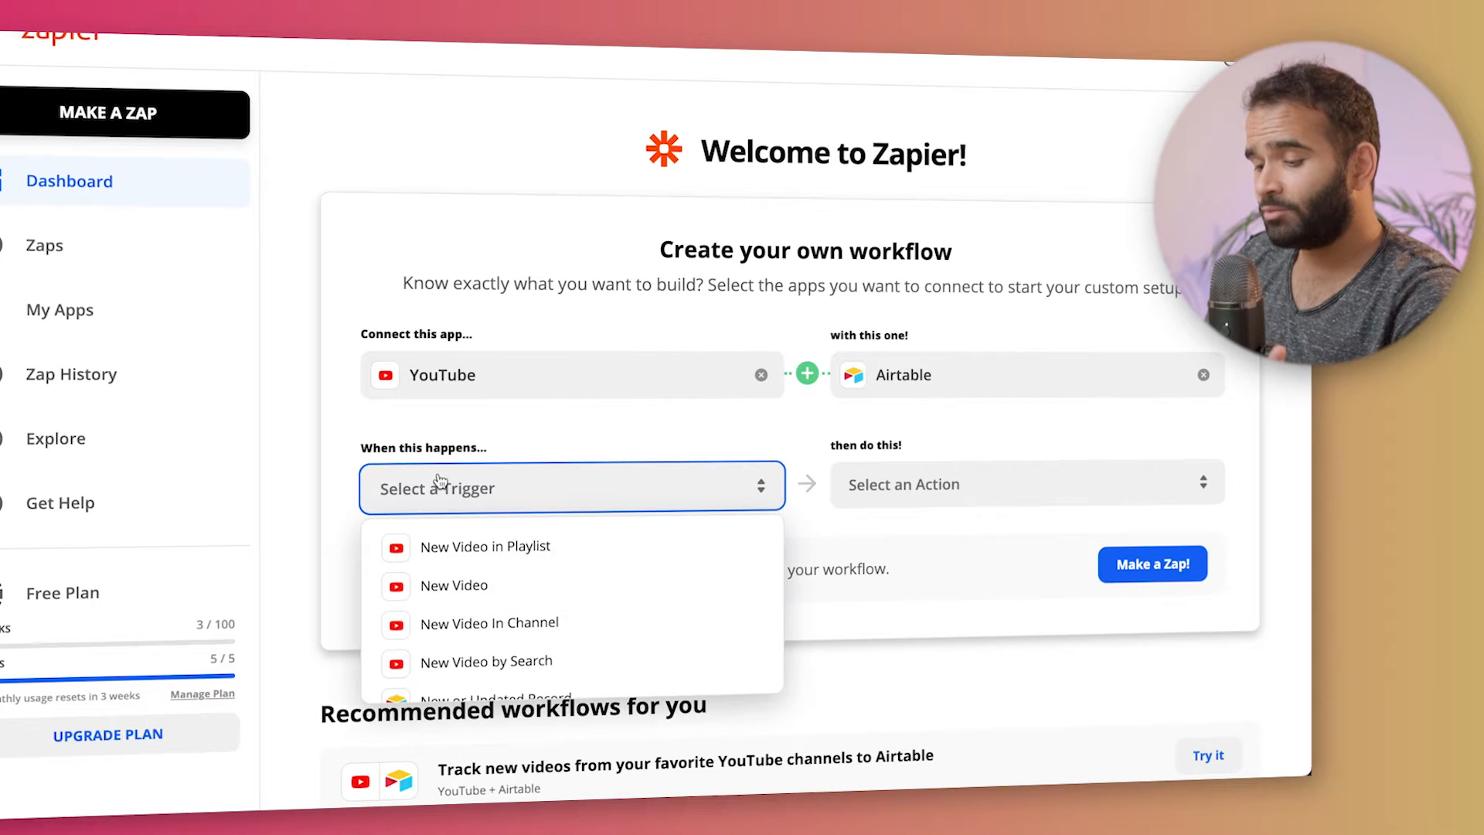
{"action": "left_click", "coordinate": [575, 642]}
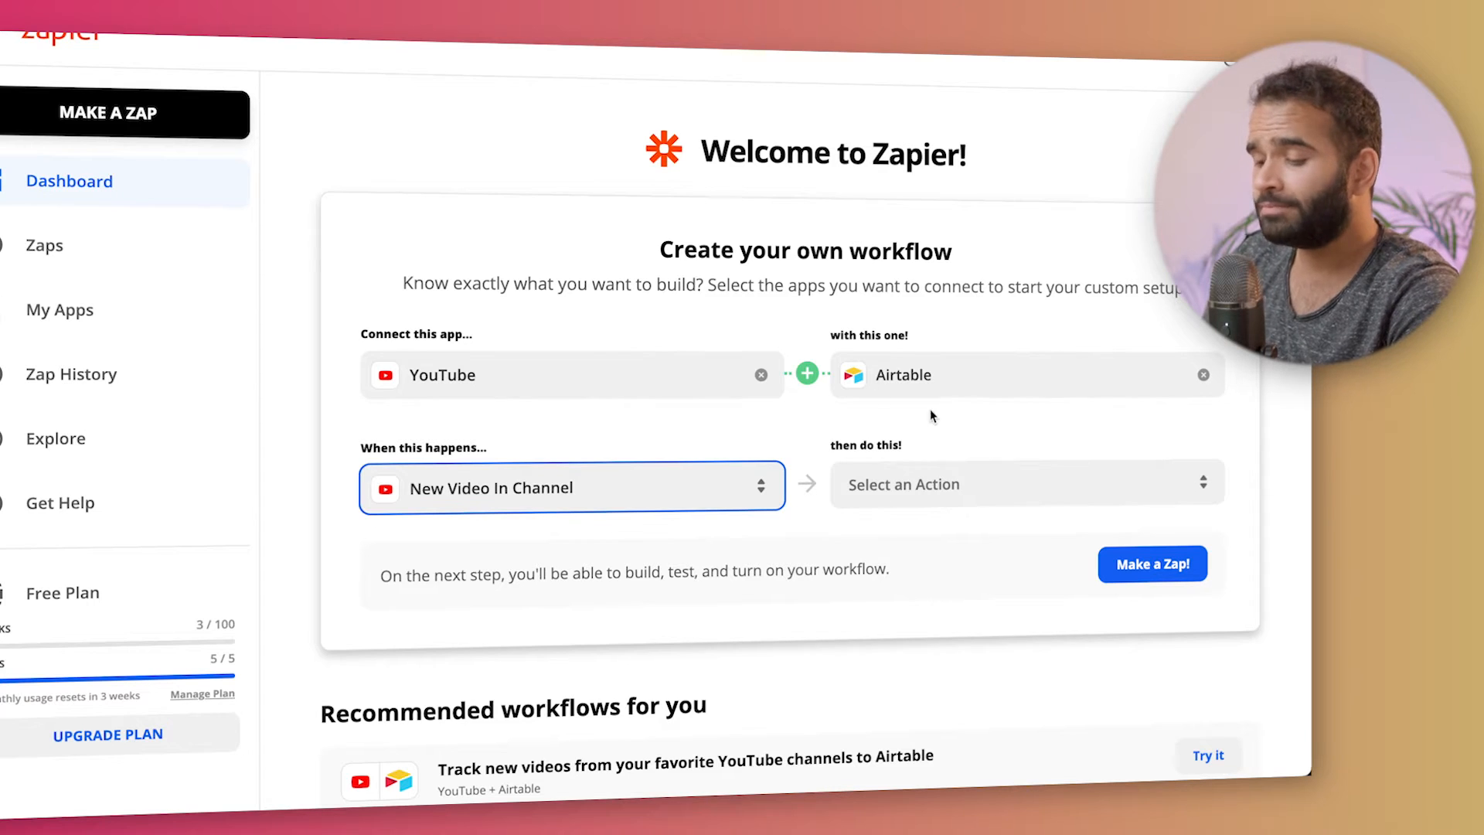
{"action": "left_click", "coordinate": [883, 485]}
{"action": "left_click", "coordinate": [889, 577]}
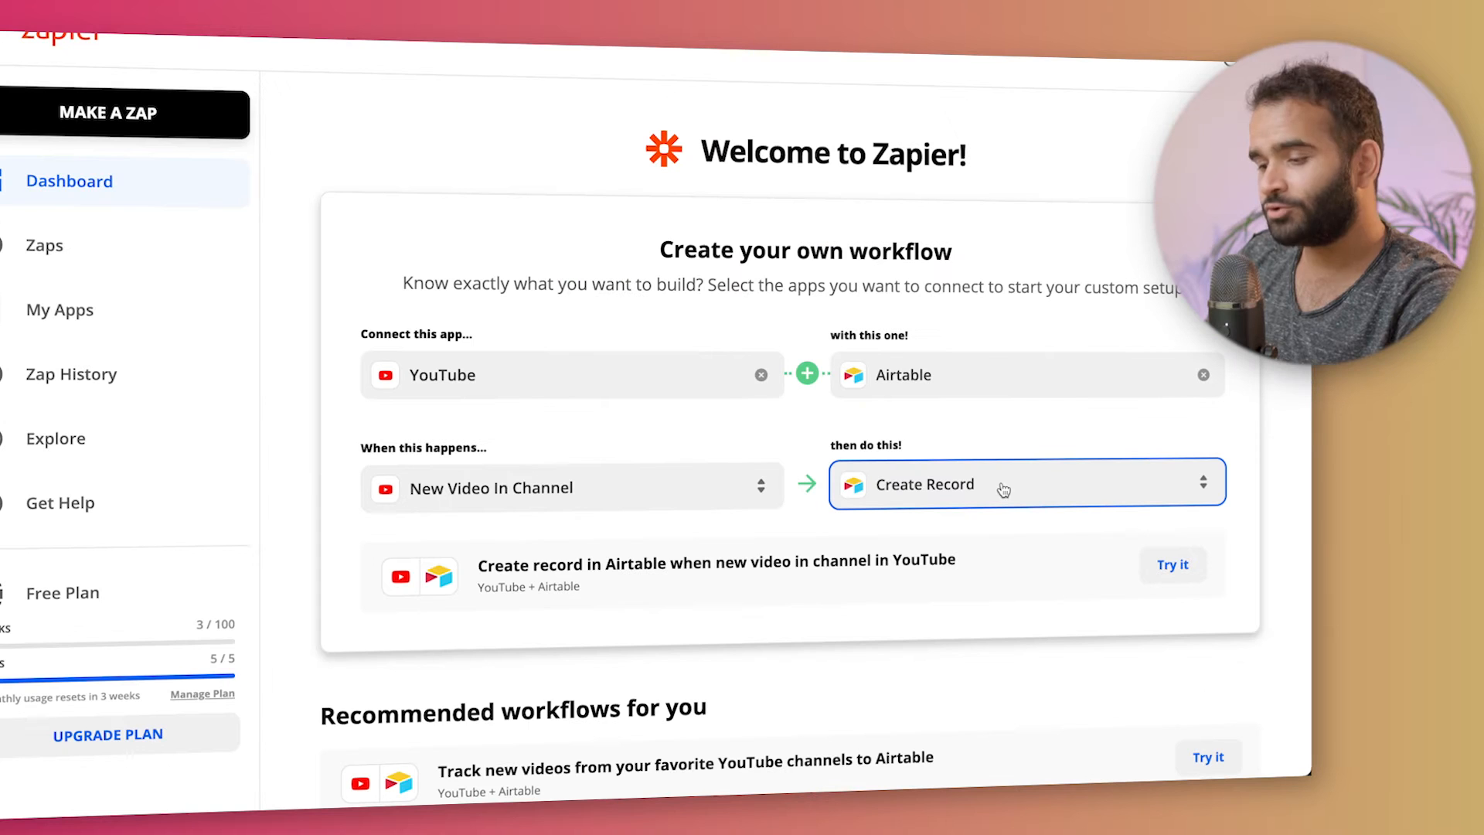
Try the "Create record in Airtable when new video in channel in YouTube" workflow and start its guided setup
{"action": "scroll", "coordinate": [1002, 489], "scroll_direction": "down", "scroll_amount": 2}
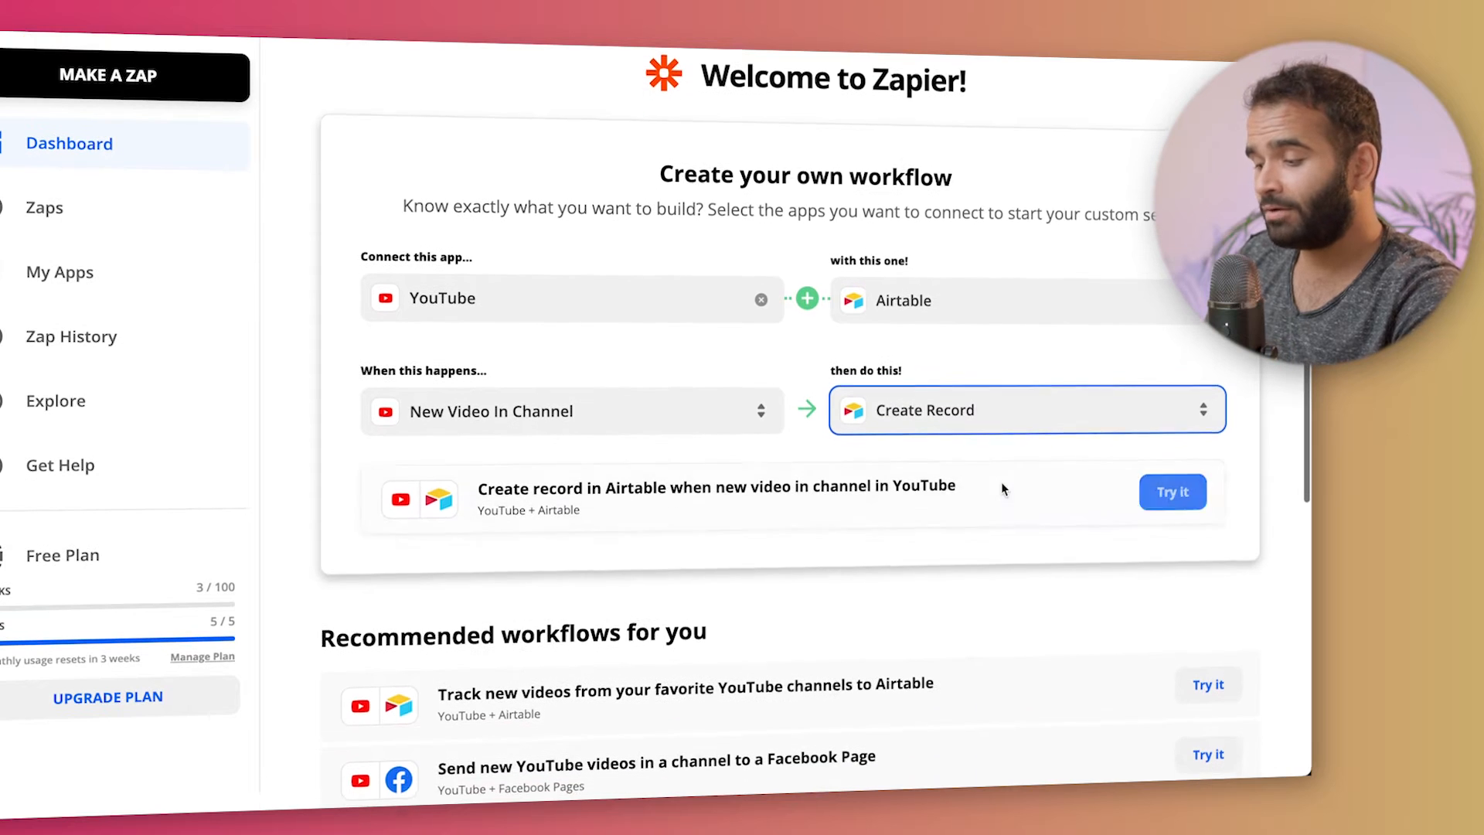
{"action": "left_click_drag", "start_coordinate": [479, 481], "coordinate": [818, 498]}
{"action": "scroll", "coordinate": [910, 539], "scroll_direction": "down", "scroll_amount": 3}
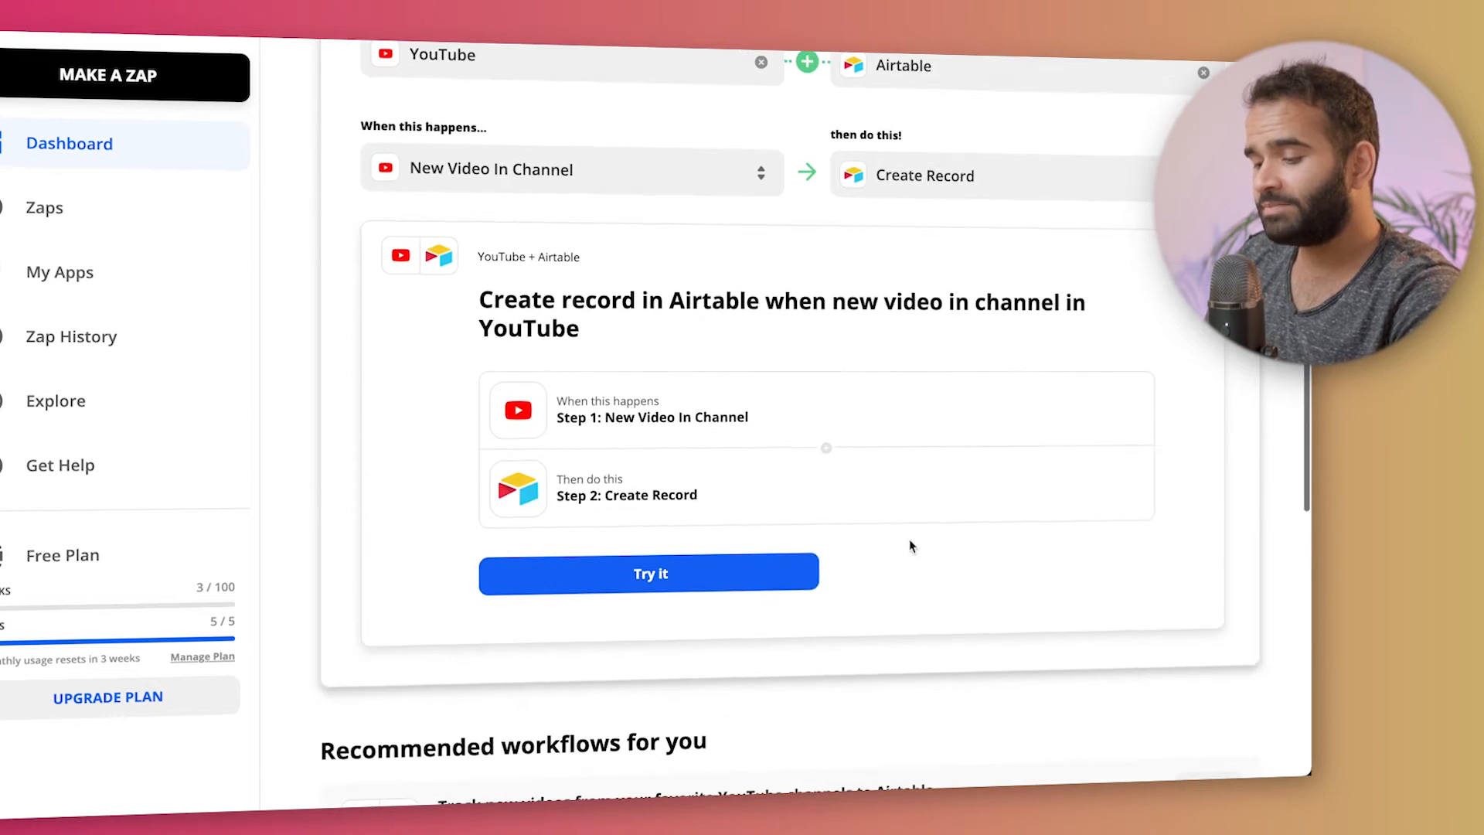
{"action": "left_click", "coordinate": [711, 585]}
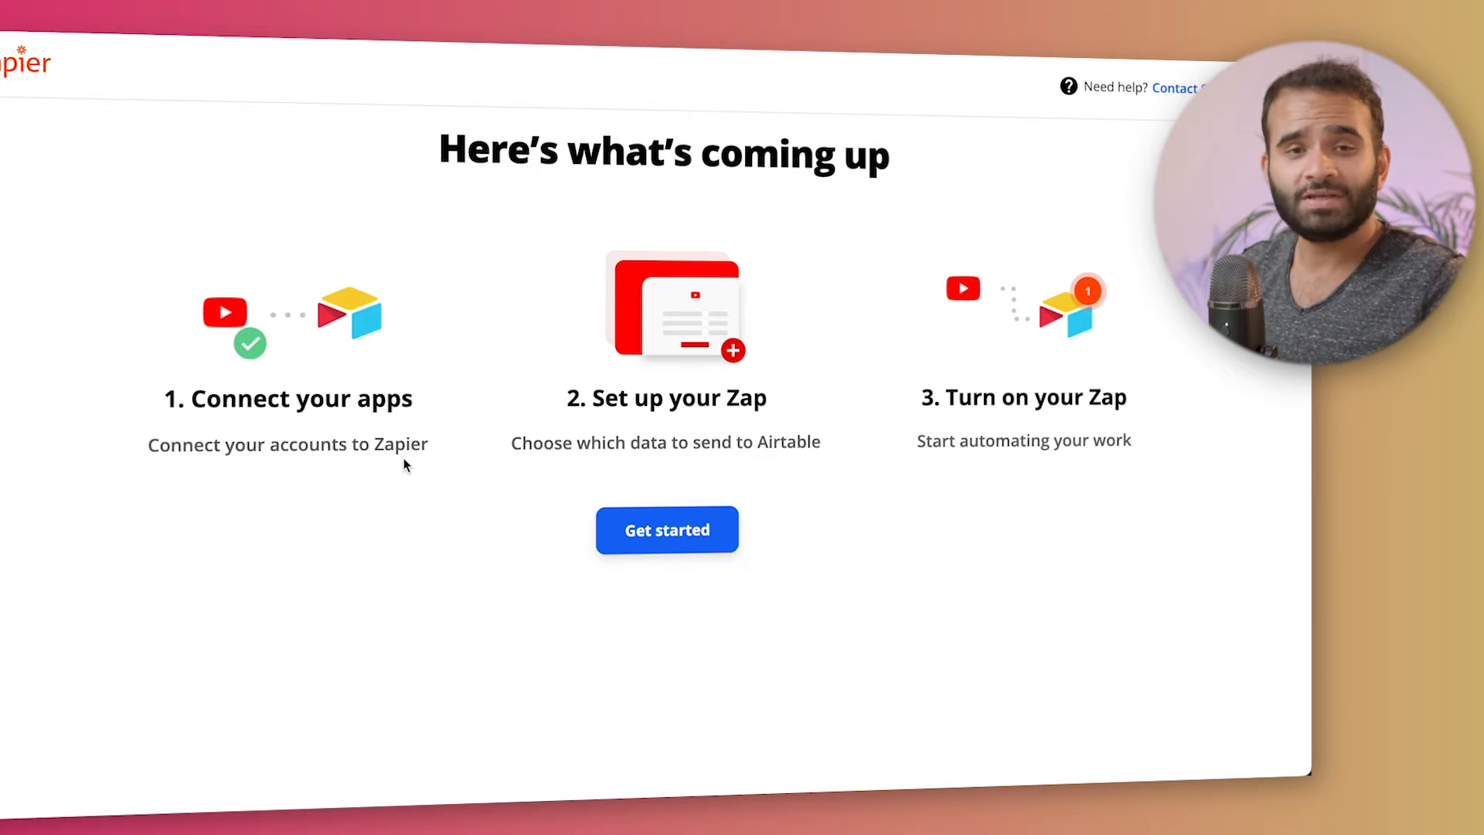
{"action": "left_click", "coordinate": [651, 529]}
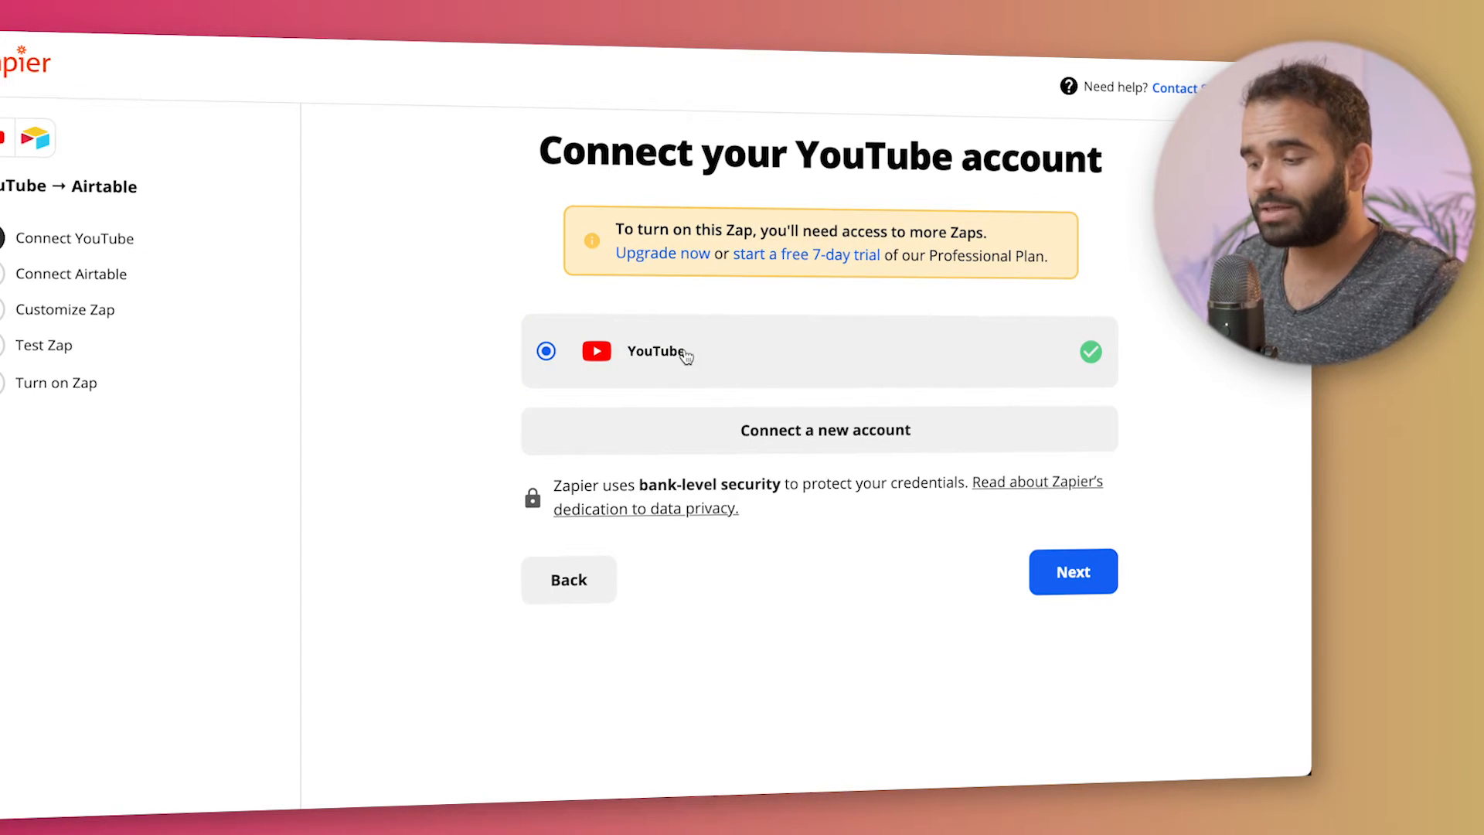
Connect a new YouTube account to the Zap by authorizing the first listed personal Google account
{"action": "left_click", "coordinate": [799, 434]}
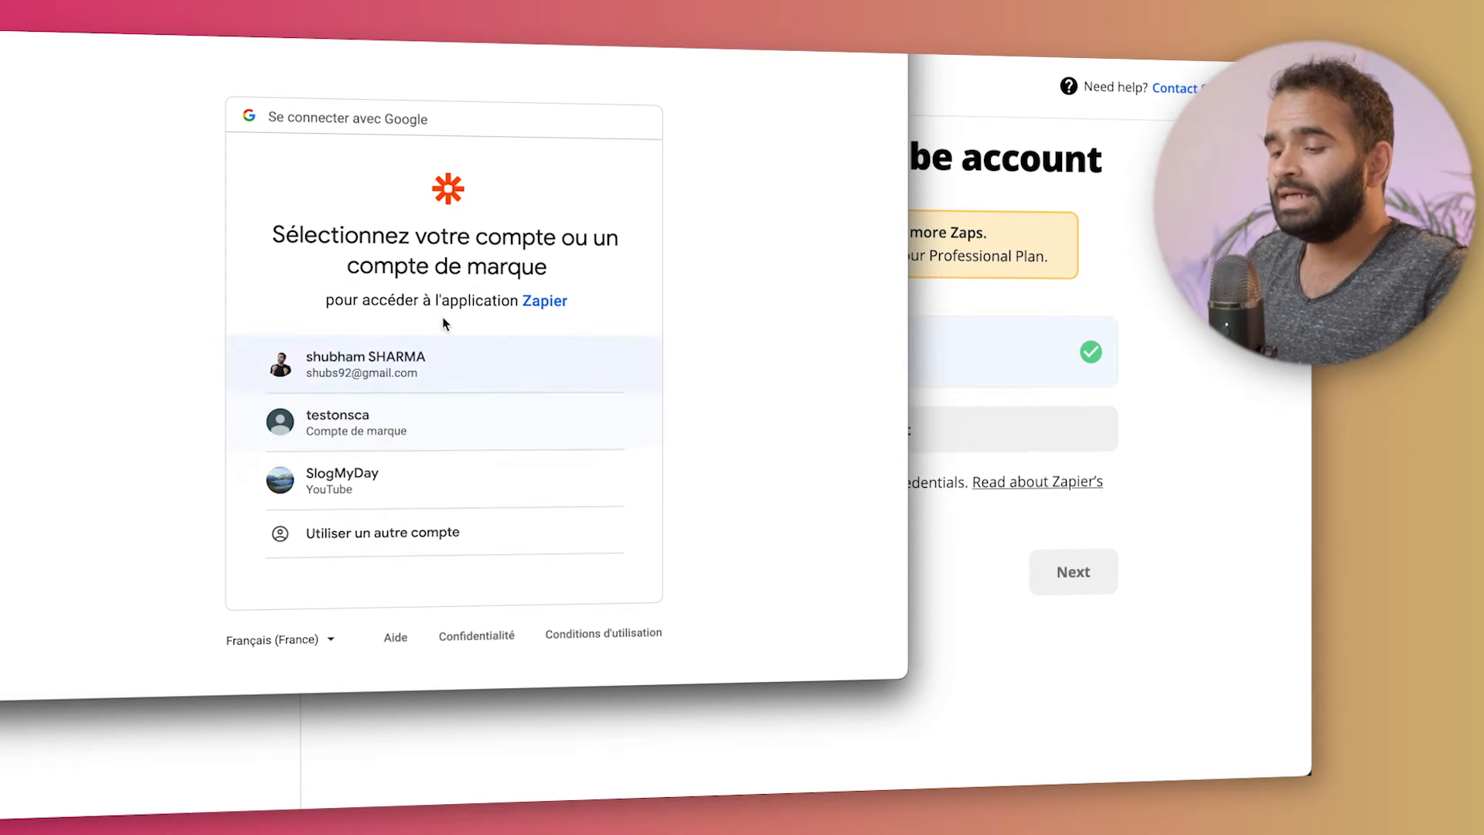
{"action": "left_click", "coordinate": [352, 376]}
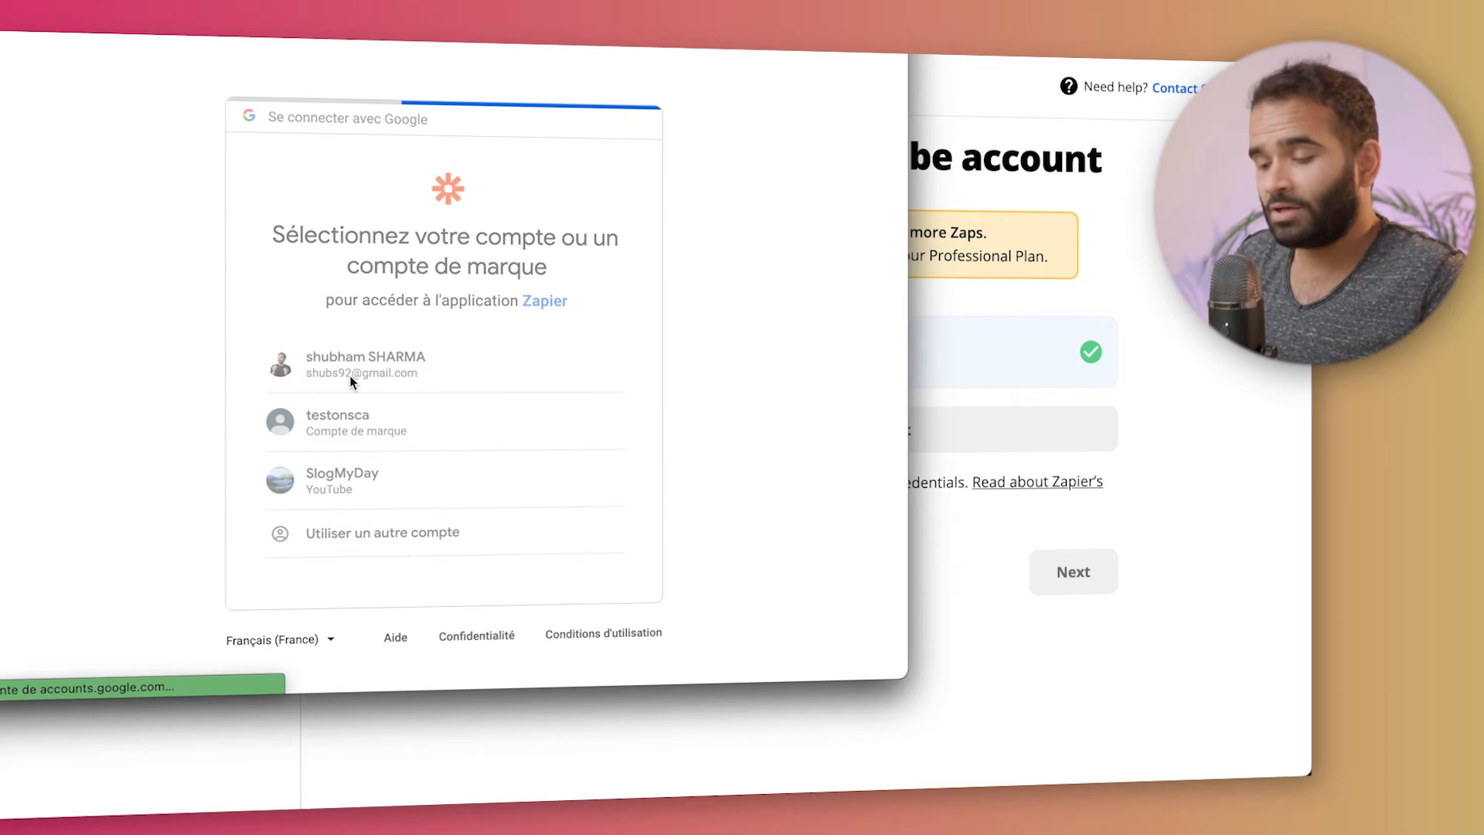
{"action": "scroll", "coordinate": [502, 433], "scroll_direction": "down", "scroll_amount": 5}
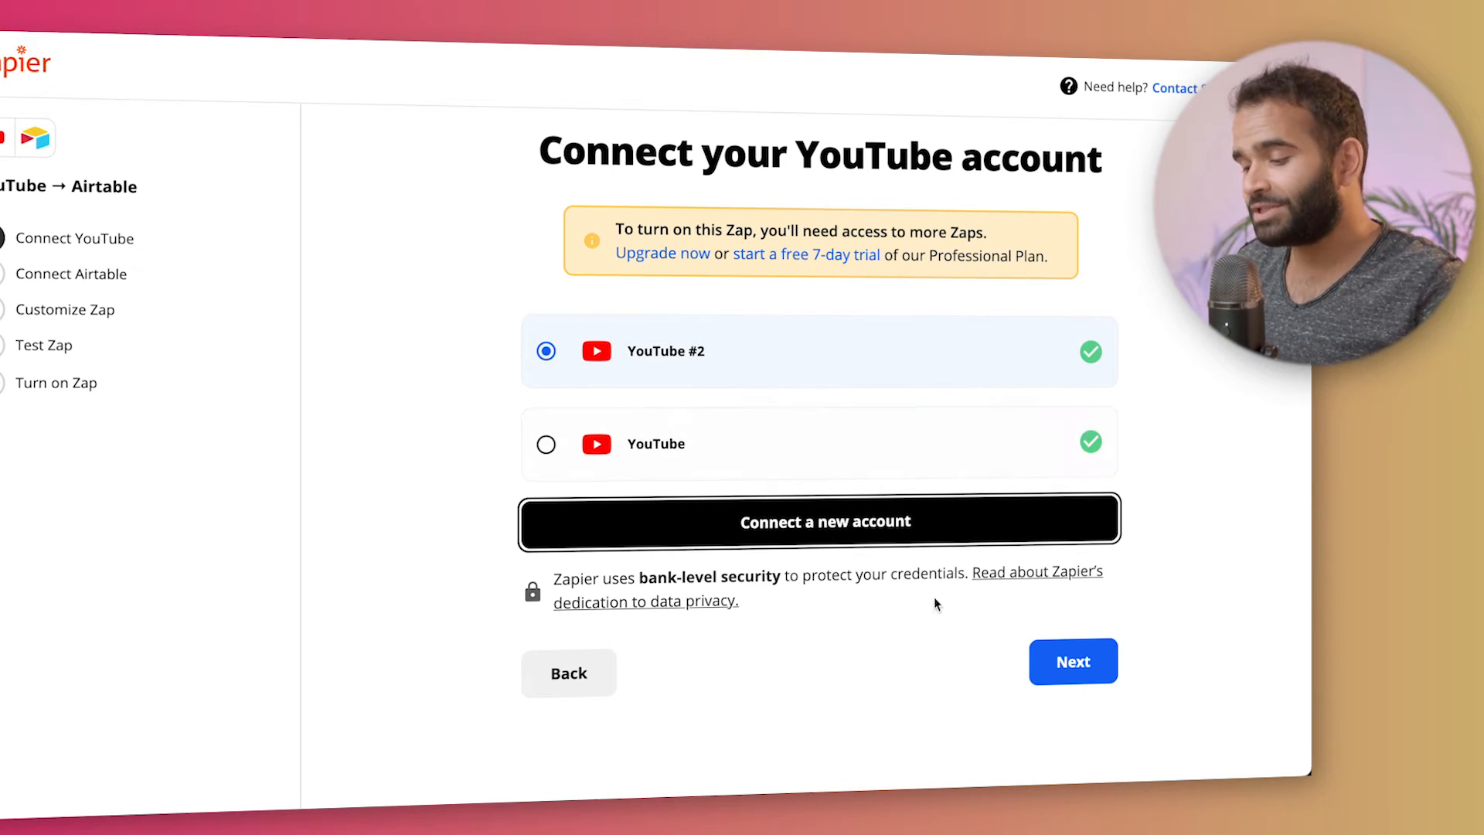
Continue with the YouTube #2 account and read the full description of the required channel ID format
{"action": "left_click", "coordinate": [1055, 655]}
{"action": "left_click", "coordinate": [618, 370]}
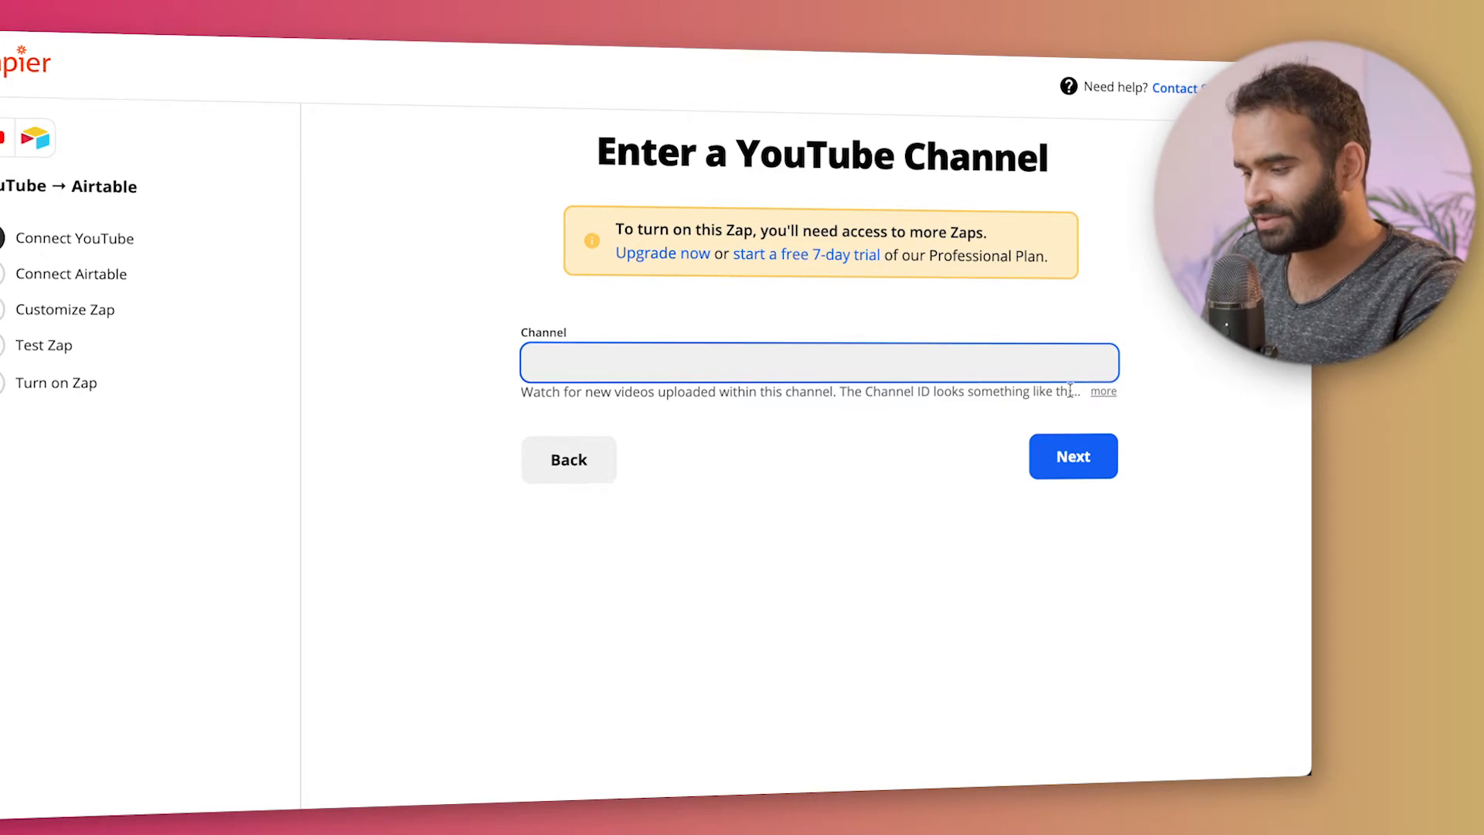
{"action": "left_click", "coordinate": [1104, 392]}
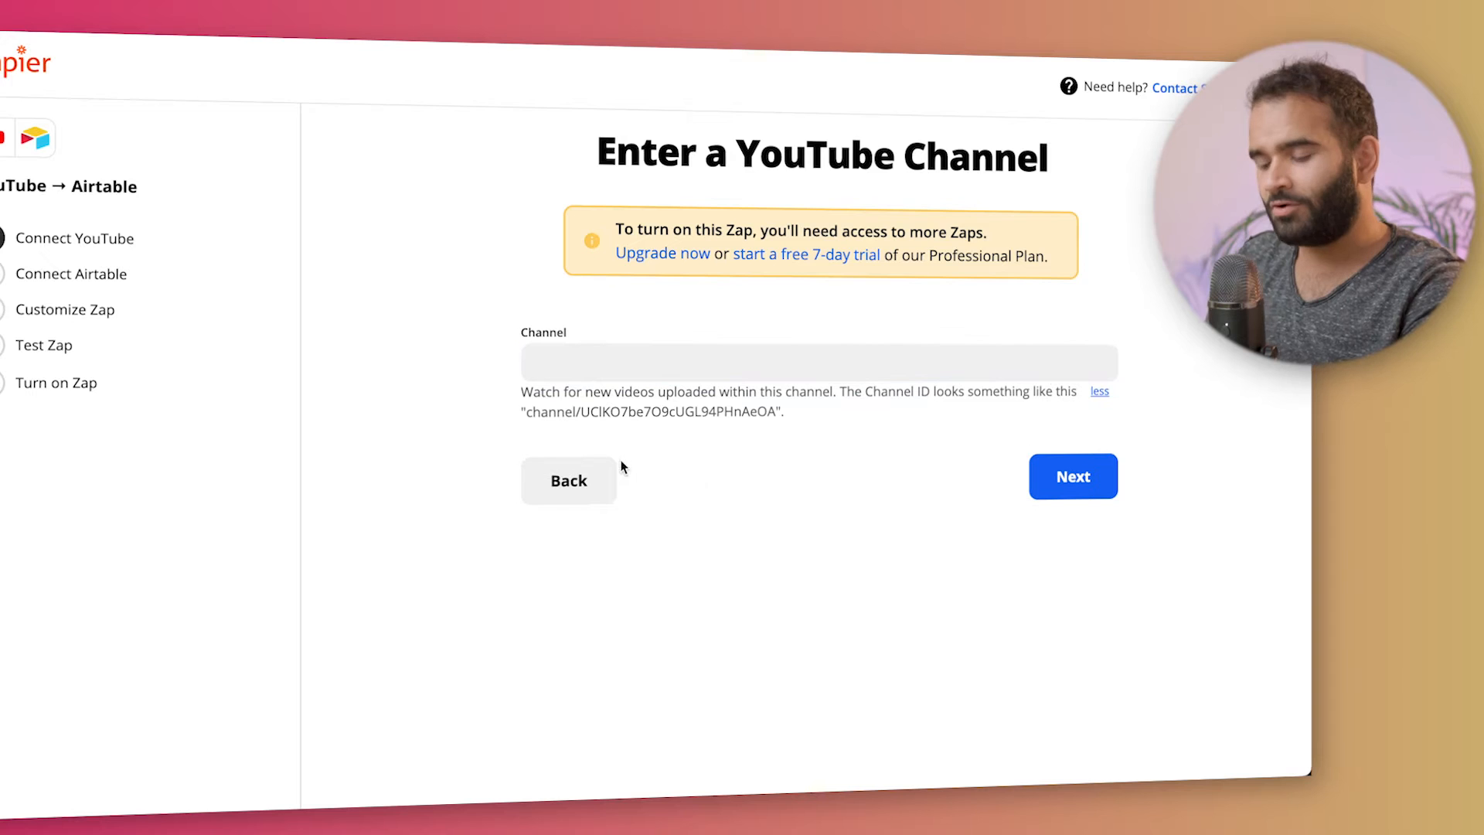
{"action": "left_click_drag", "start_coordinate": [539, 392], "coordinate": [982, 398]}
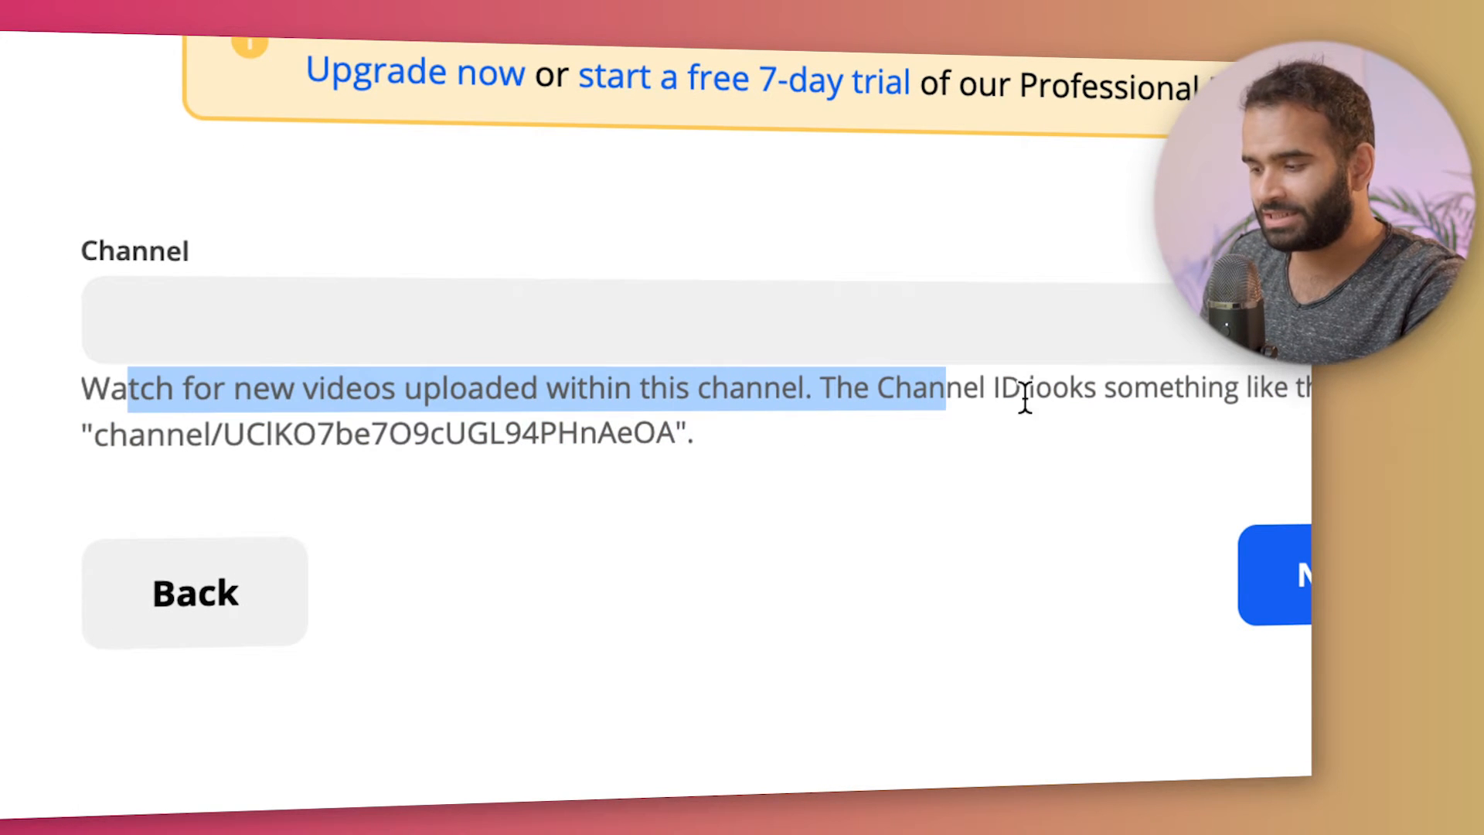
{"action": "left_click", "coordinate": [901, 407]}
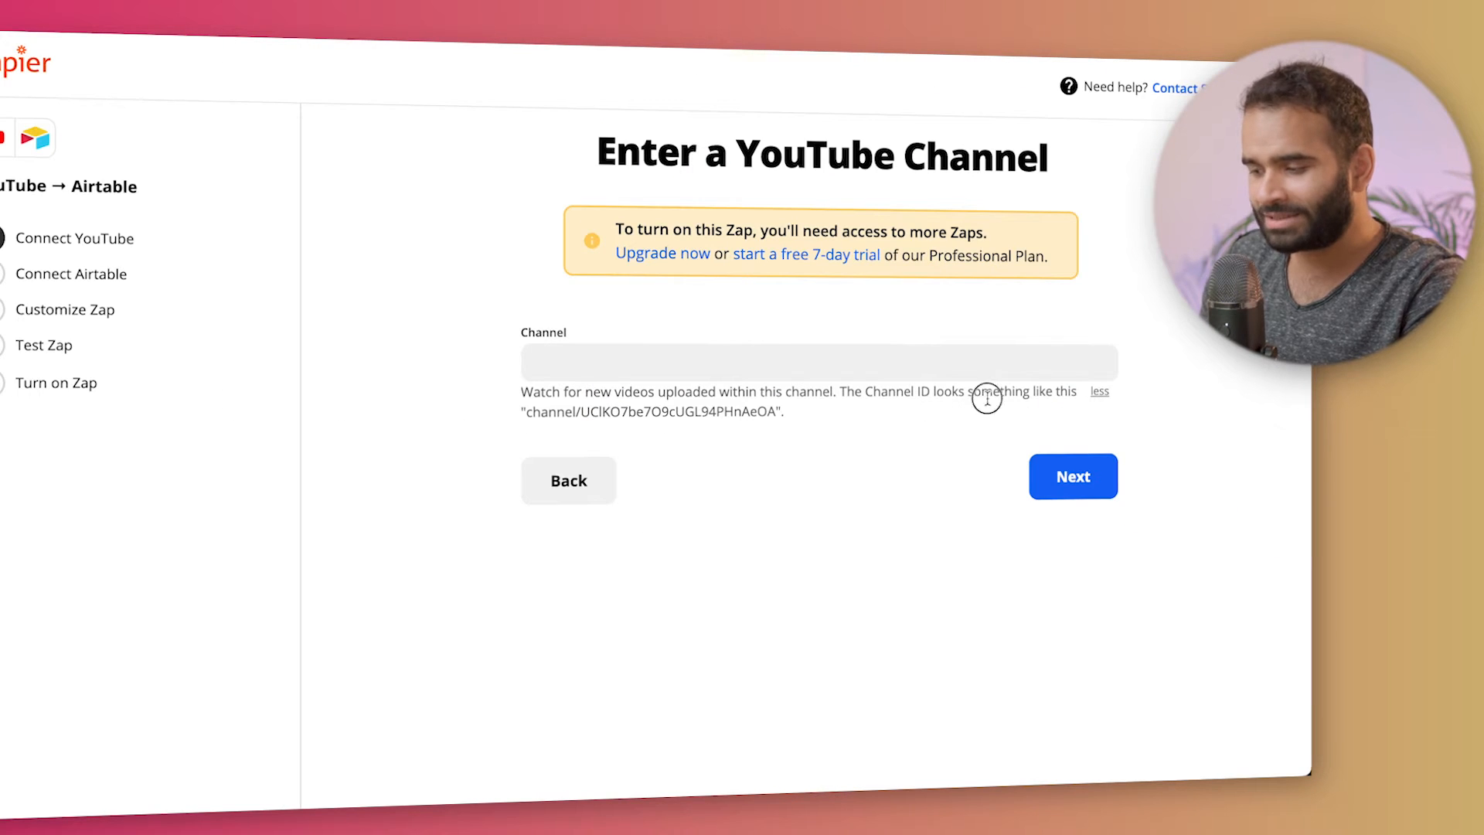
{"action": "left_click_drag", "start_coordinate": [799, 415], "coordinate": [521, 414]}
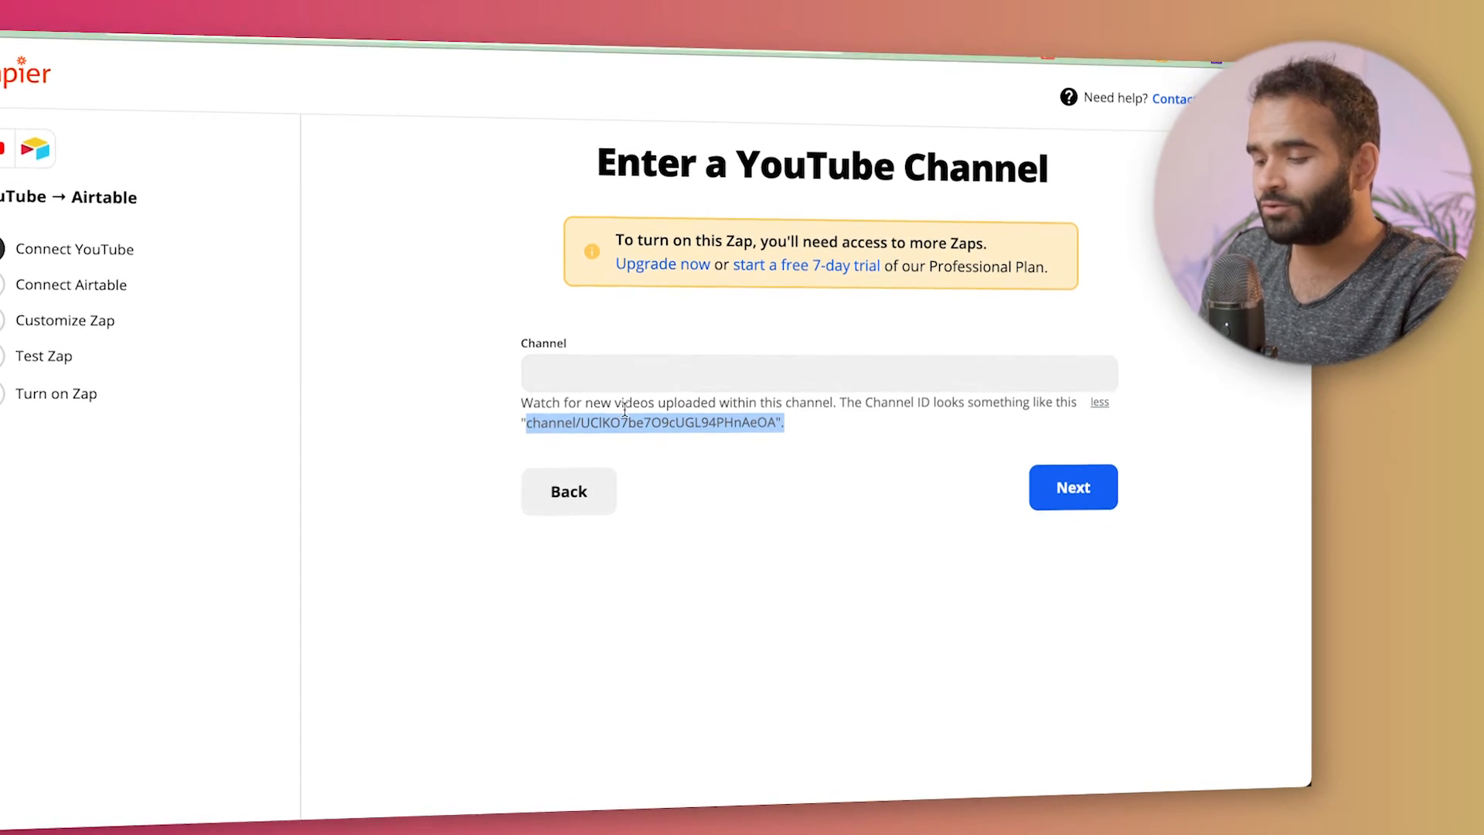
{"action": "left_click", "coordinate": [626, 364]}
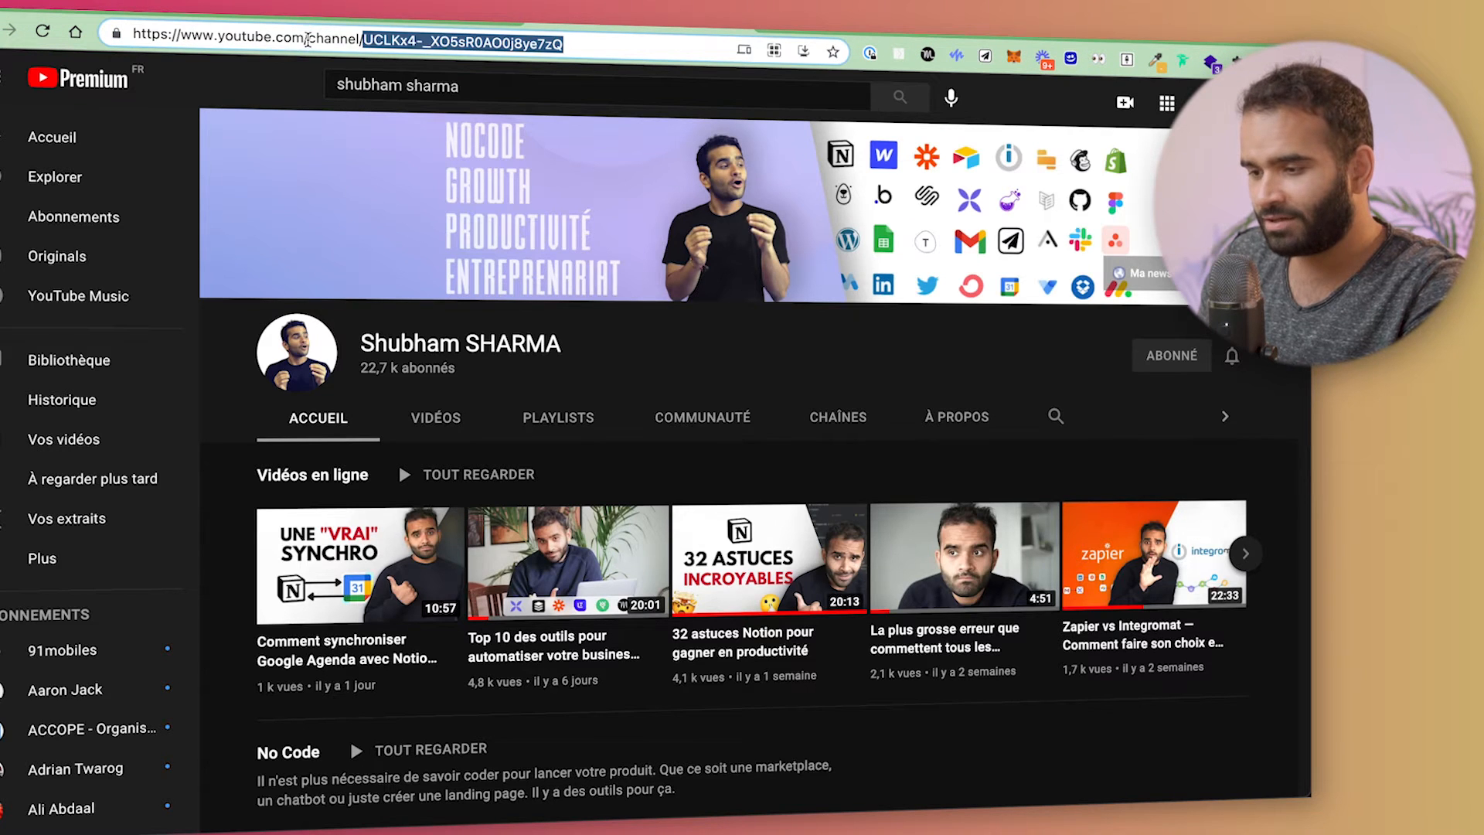
{"action": "left_click_drag", "start_coordinate": [306, 40], "coordinate": [639, 47]}
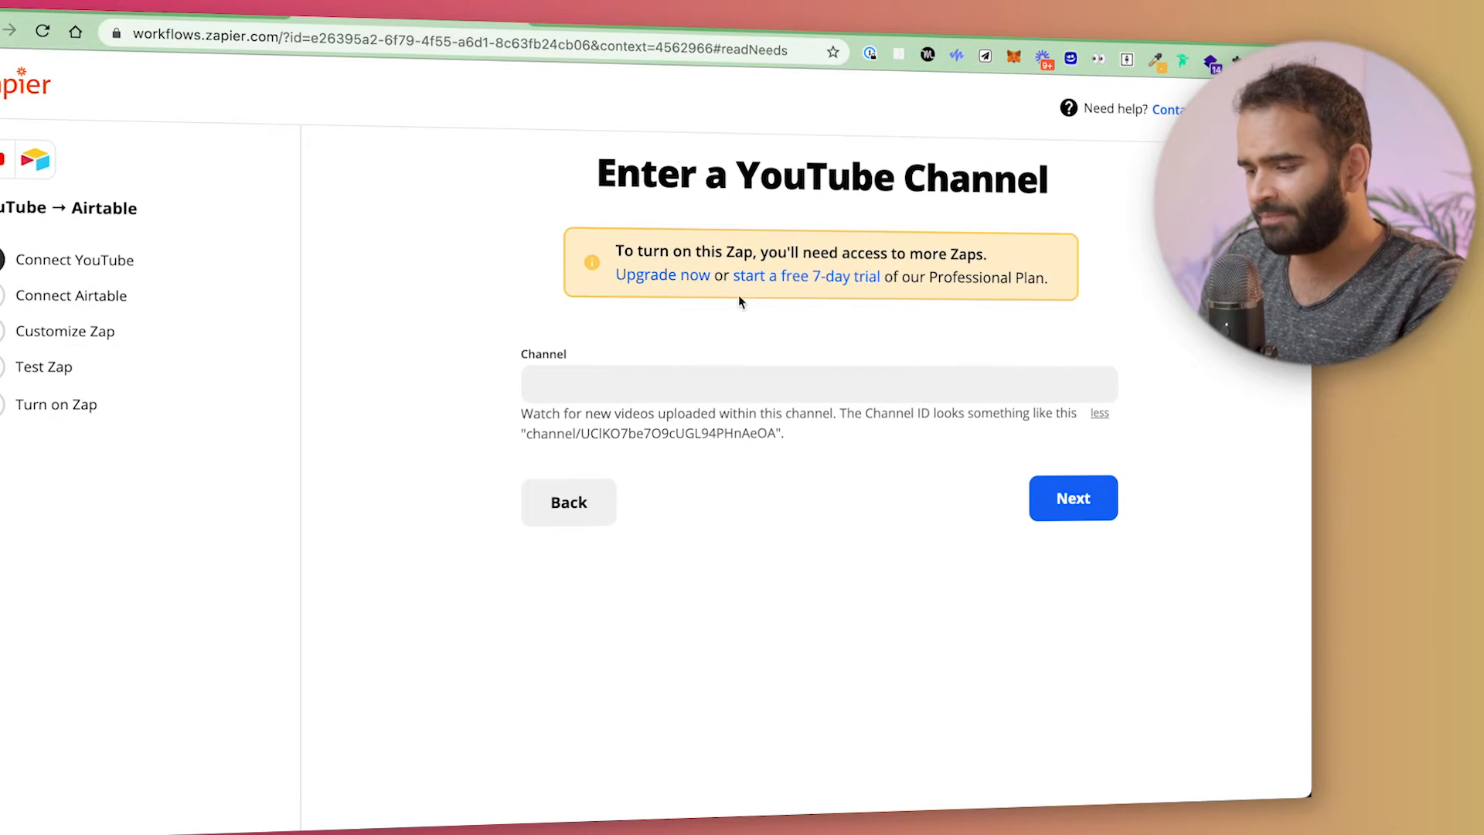
{"action": "left_click", "coordinate": [735, 374]}
{"action": "type", "text": "channel/UCLKx4-_XO5sR0A0j8ye7zQ"}
{"action": "left_click", "coordinate": [1070, 499]}
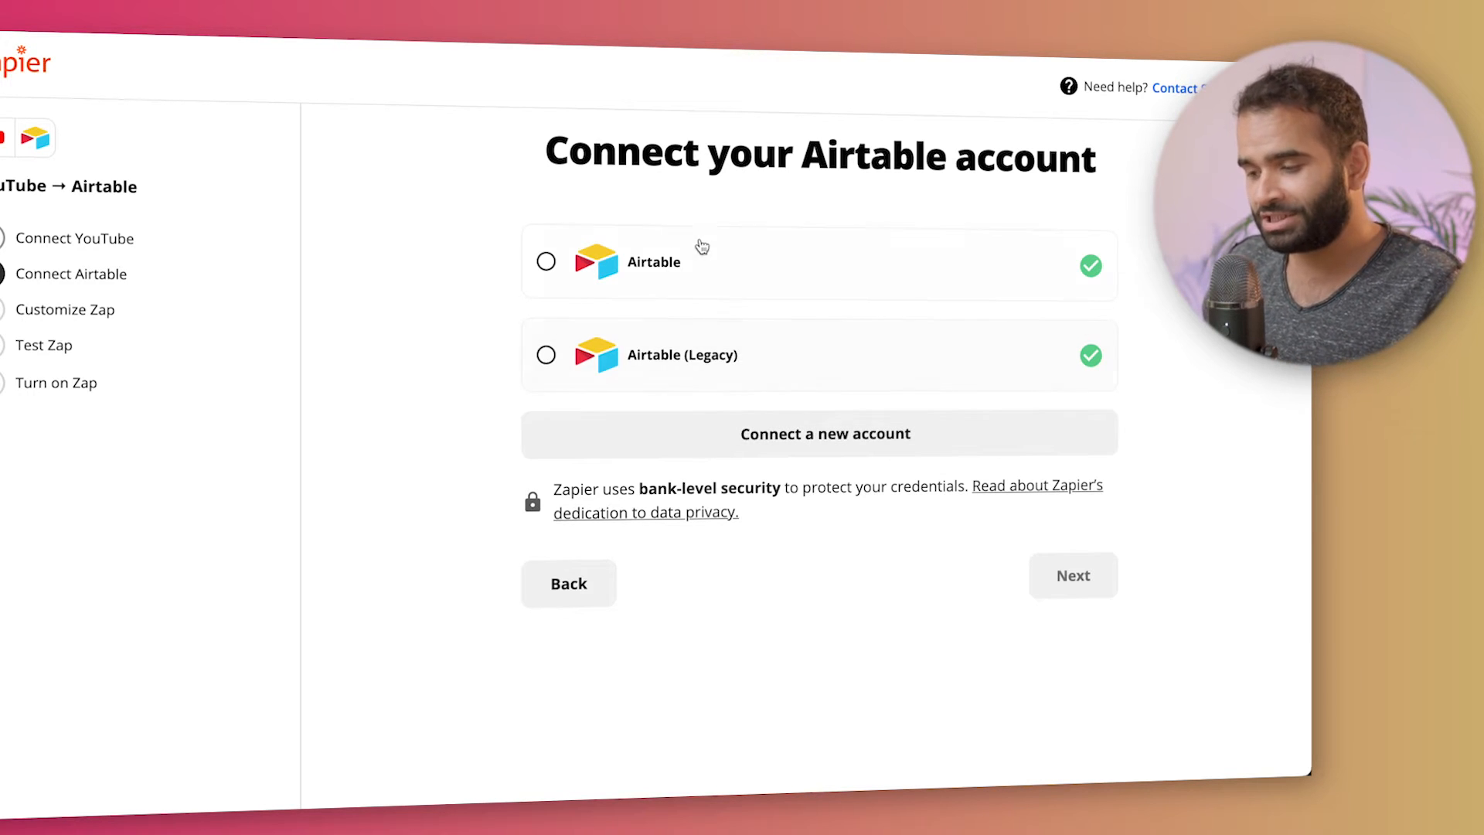
Connect a new Airtable account to the Zap and look through its available bases
{"action": "left_click", "coordinate": [784, 442]}
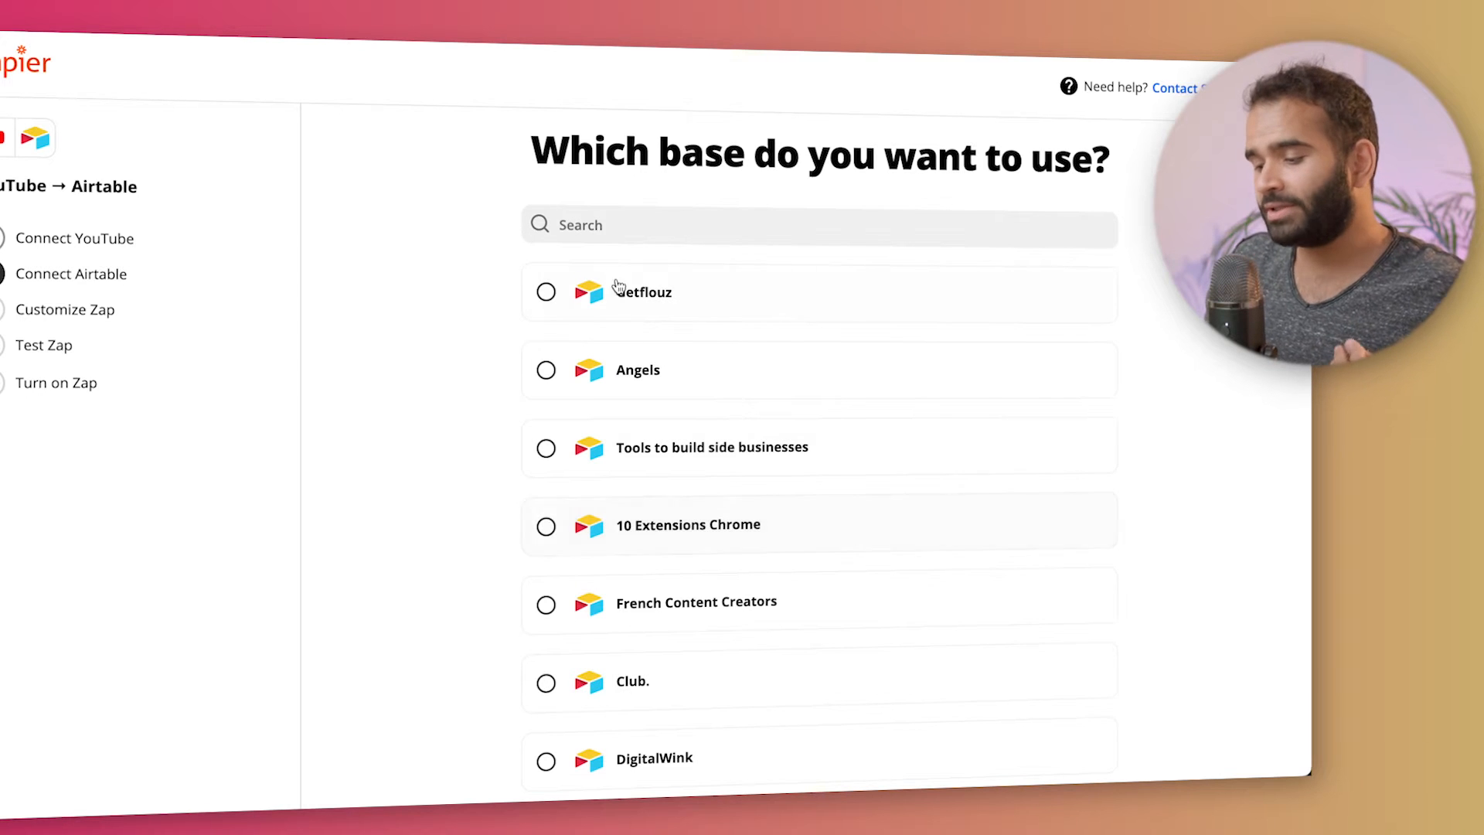
{"action": "scroll", "coordinate": [596, 588], "scroll_direction": "down", "scroll_amount": 9}
{"action": "scroll", "coordinate": [596, 587], "scroll_direction": "up", "scroll_amount": 9}
{"action": "scroll", "coordinate": [595, 587], "scroll_direction": "down", "scroll_amount": 10}
{"action": "scroll", "coordinate": [596, 589], "scroll_direction": "up", "scroll_amount": 10}
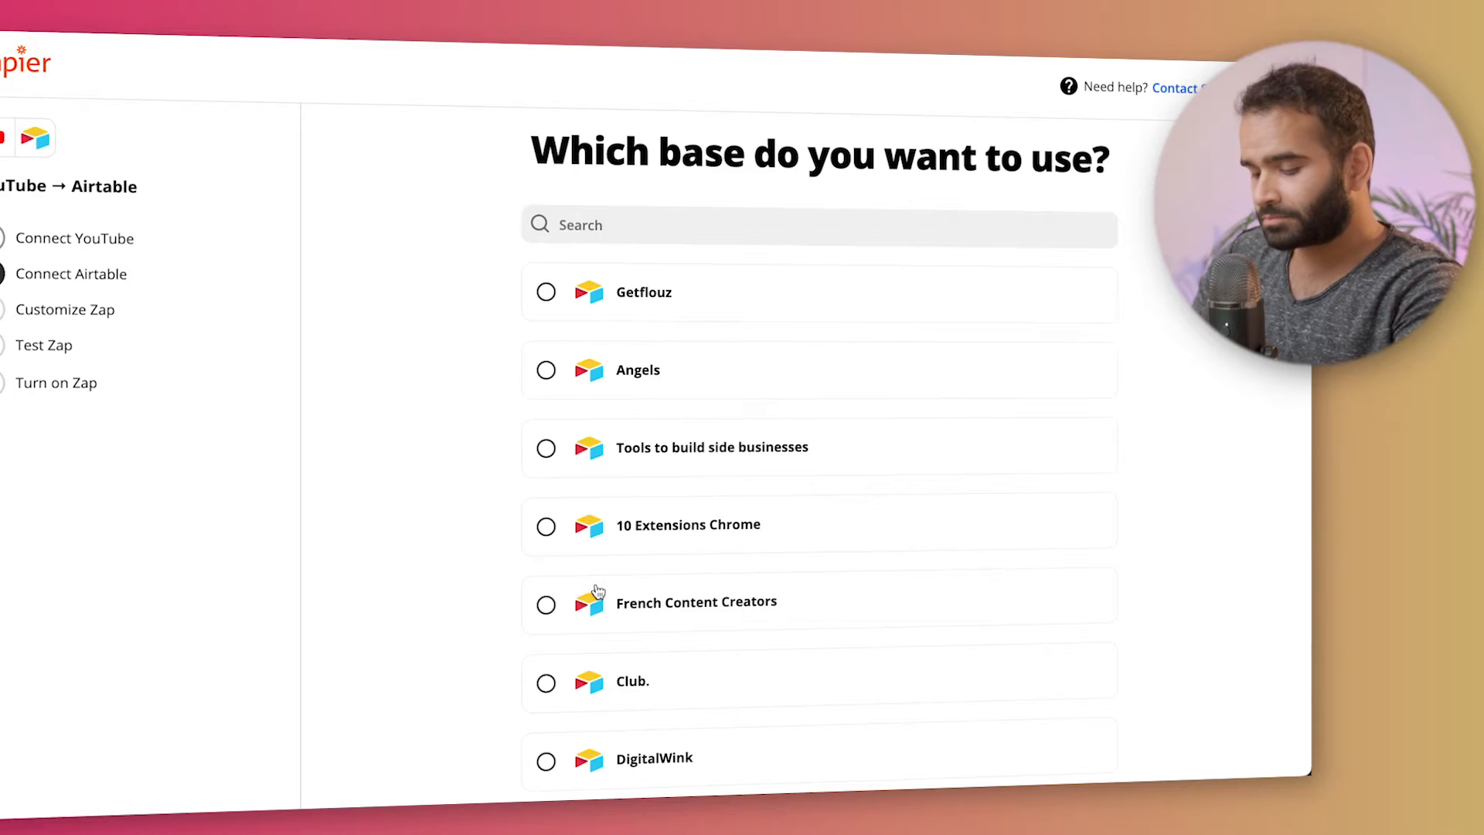
Open Airtable separately from the Zap setup and create a new base named "Mes videos"
{"action": "key", "text": "ctrl+t"}
{"action": "type", "text": "airtable"}
{"action": "key", "text": "Return"}
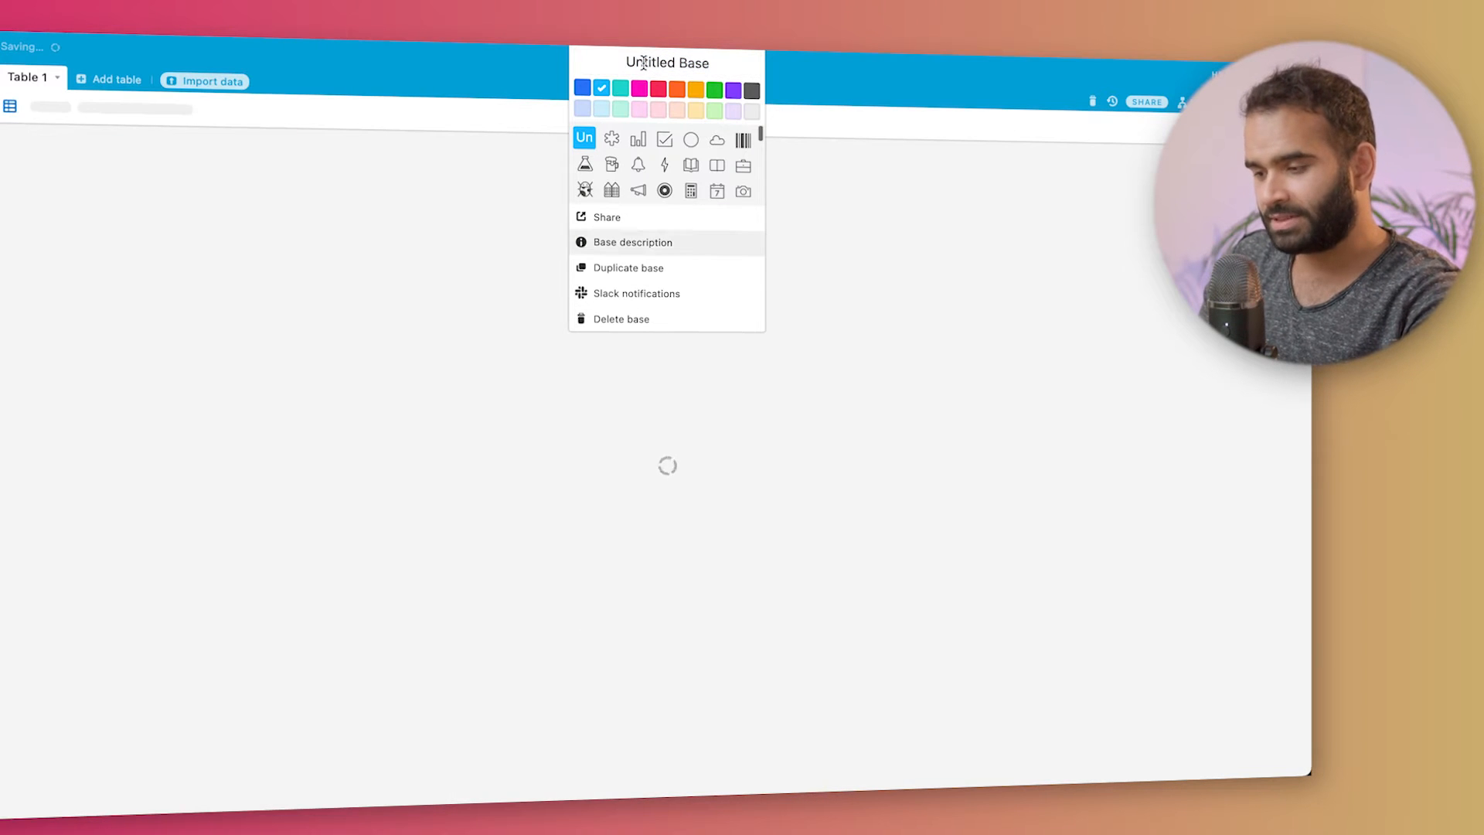
{"action": "left_click", "coordinate": [643, 62]}
{"action": "type", "text": "Mes videos"}
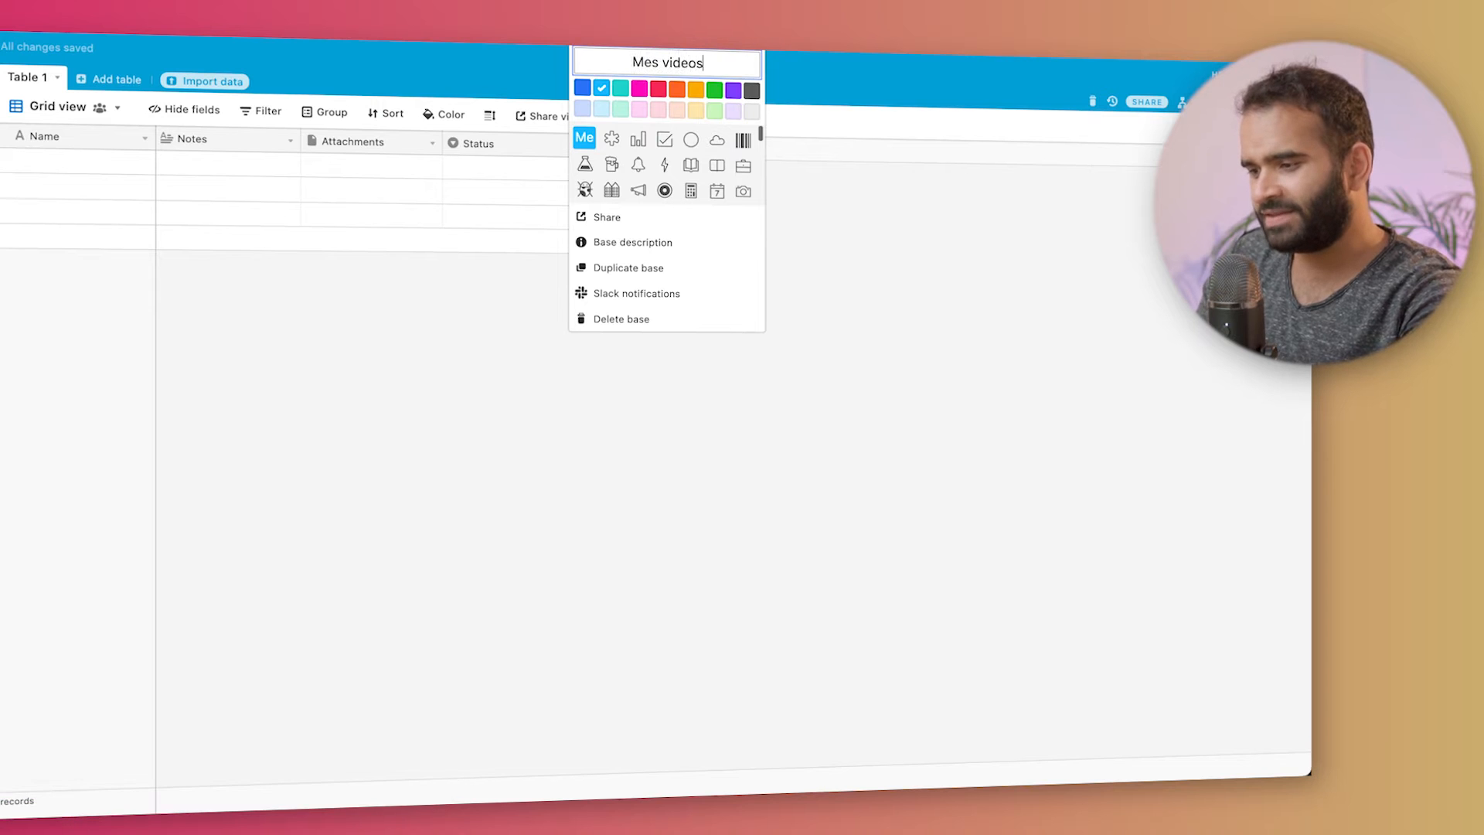
{"action": "key", "text": "Return"}
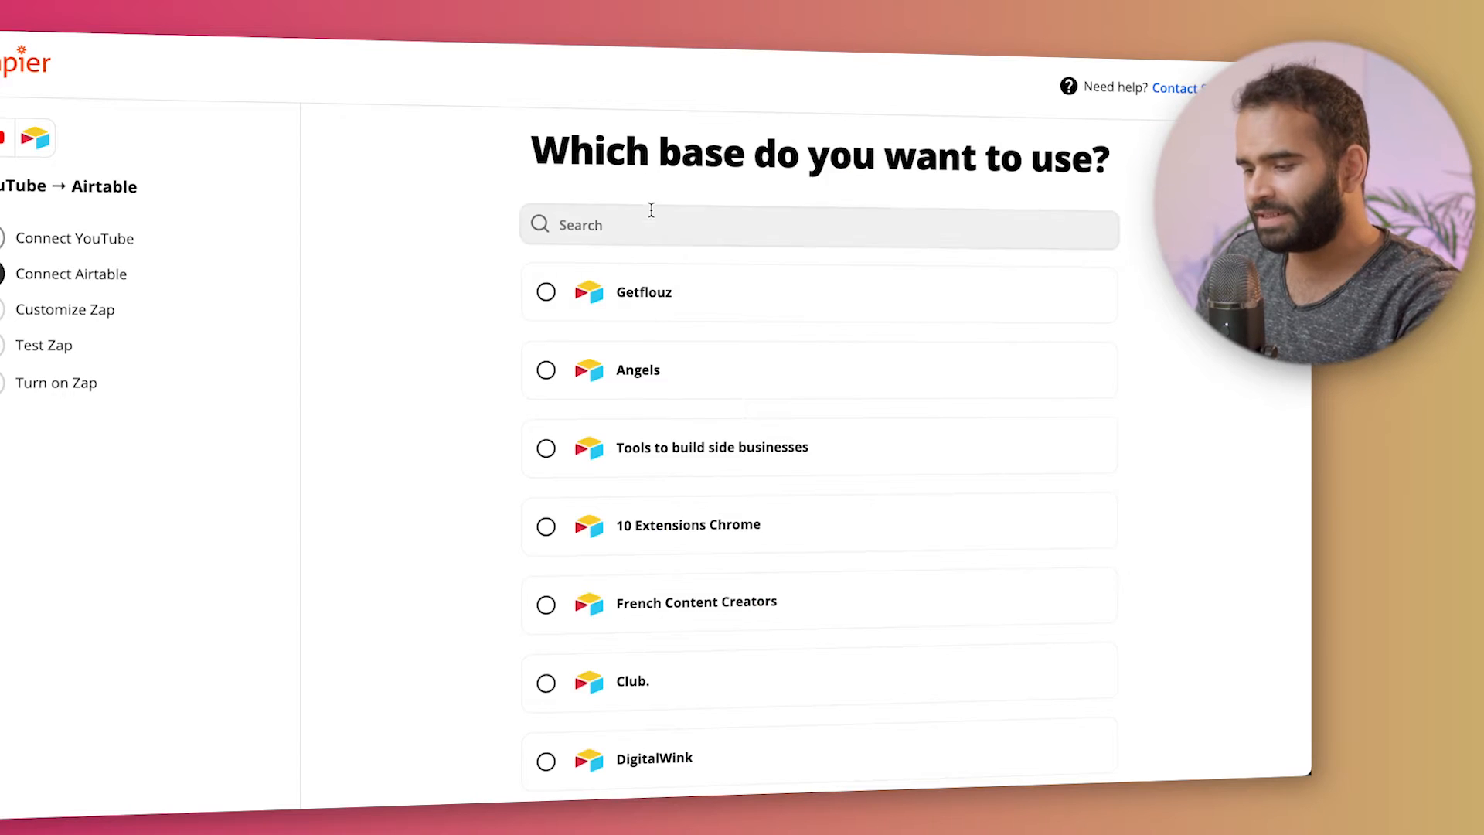
Refresh the Zap's list of bases and choose Table 1 of the Mes videos base as the record's destination
{"action": "scroll", "coordinate": [652, 210], "scroll_direction": "down", "scroll_amount": 10}
{"action": "scroll", "coordinate": [652, 209], "scroll_direction": "down", "scroll_amount": 3}
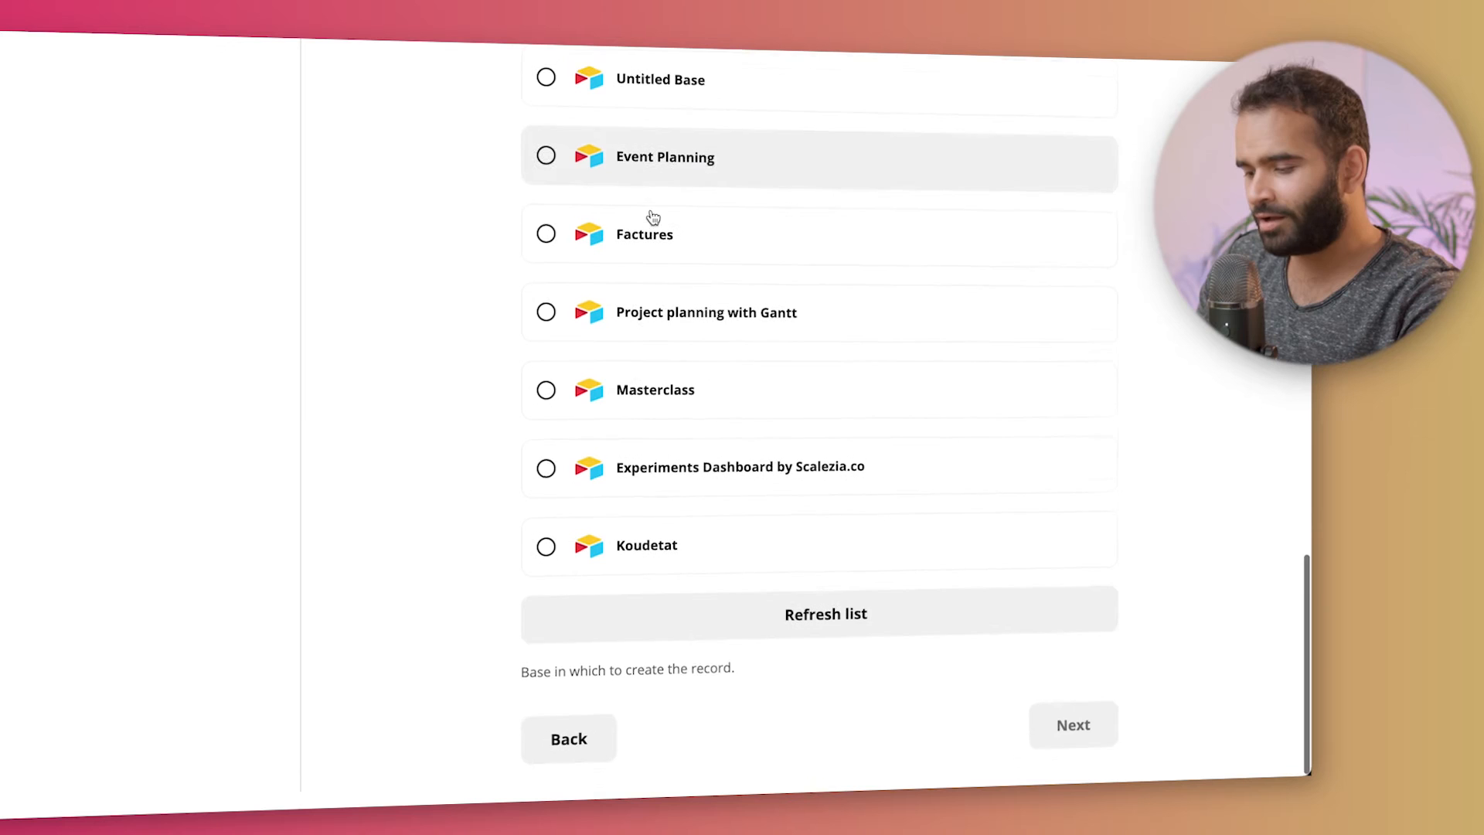
{"action": "left_click", "coordinate": [579, 705]}
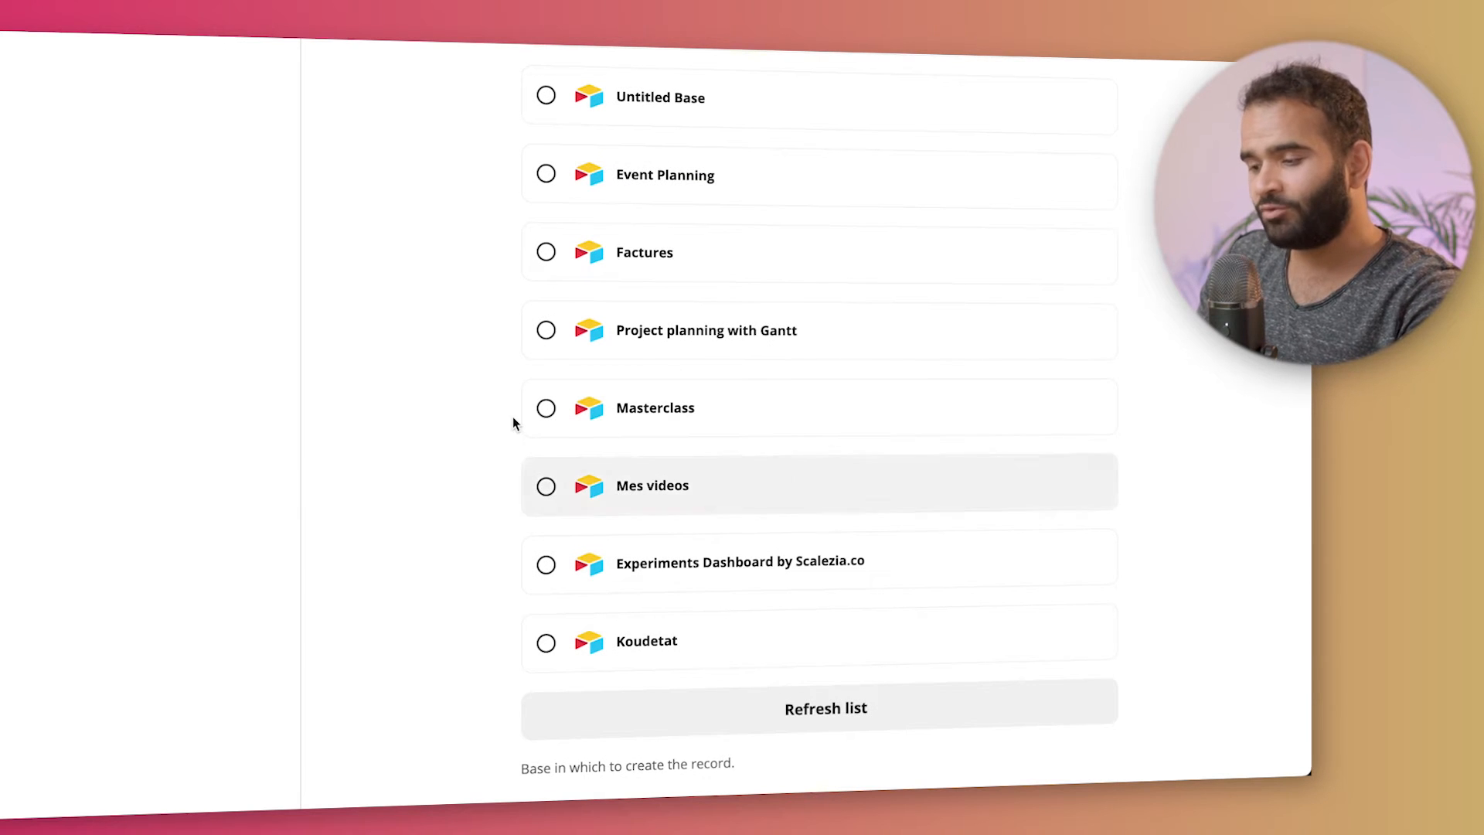
{"action": "left_click", "coordinate": [630, 484]}
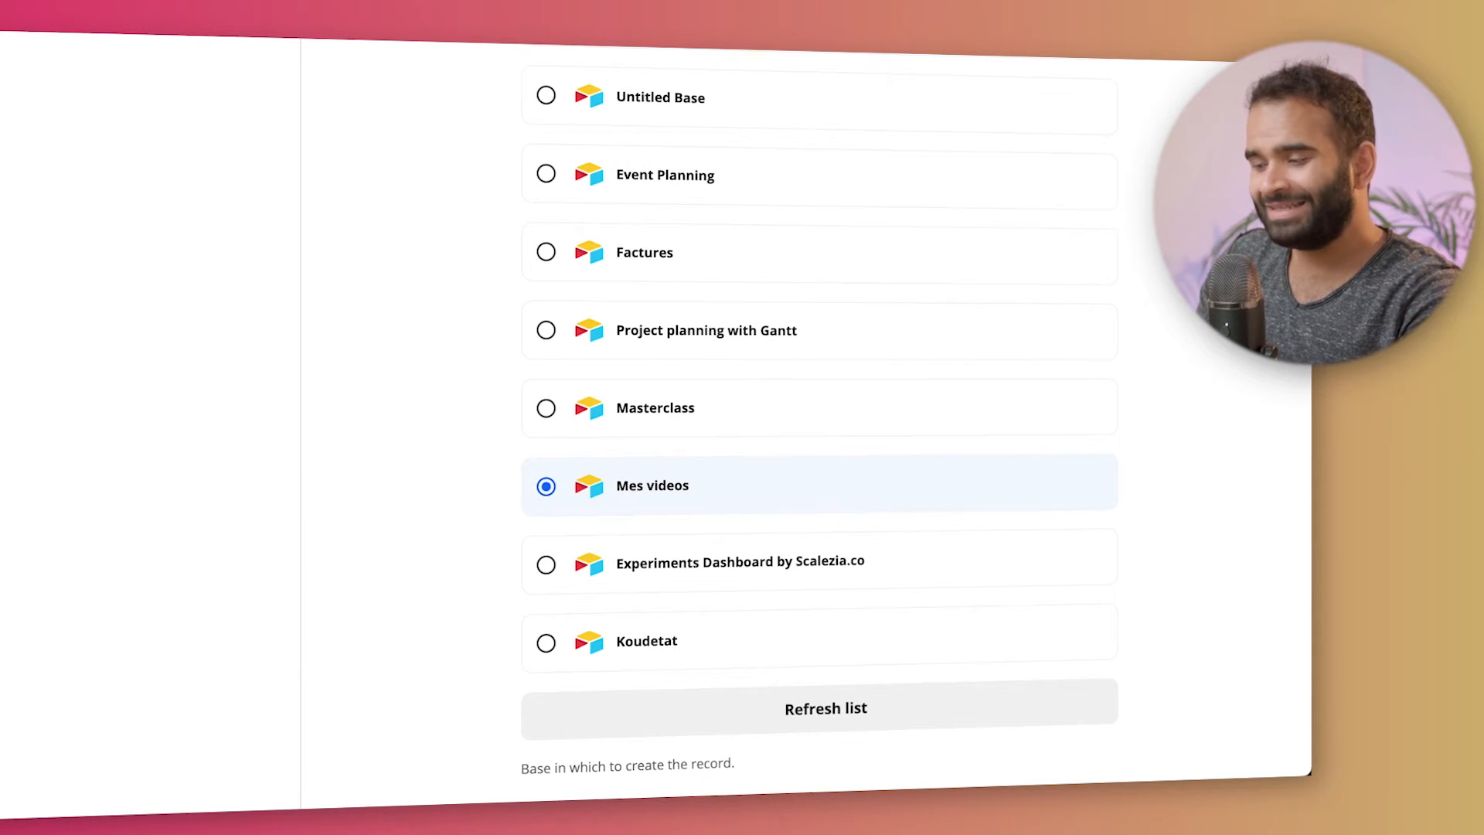
{"action": "scroll", "coordinate": [819, 417], "scroll_direction": "down", "scroll_amount": 2}
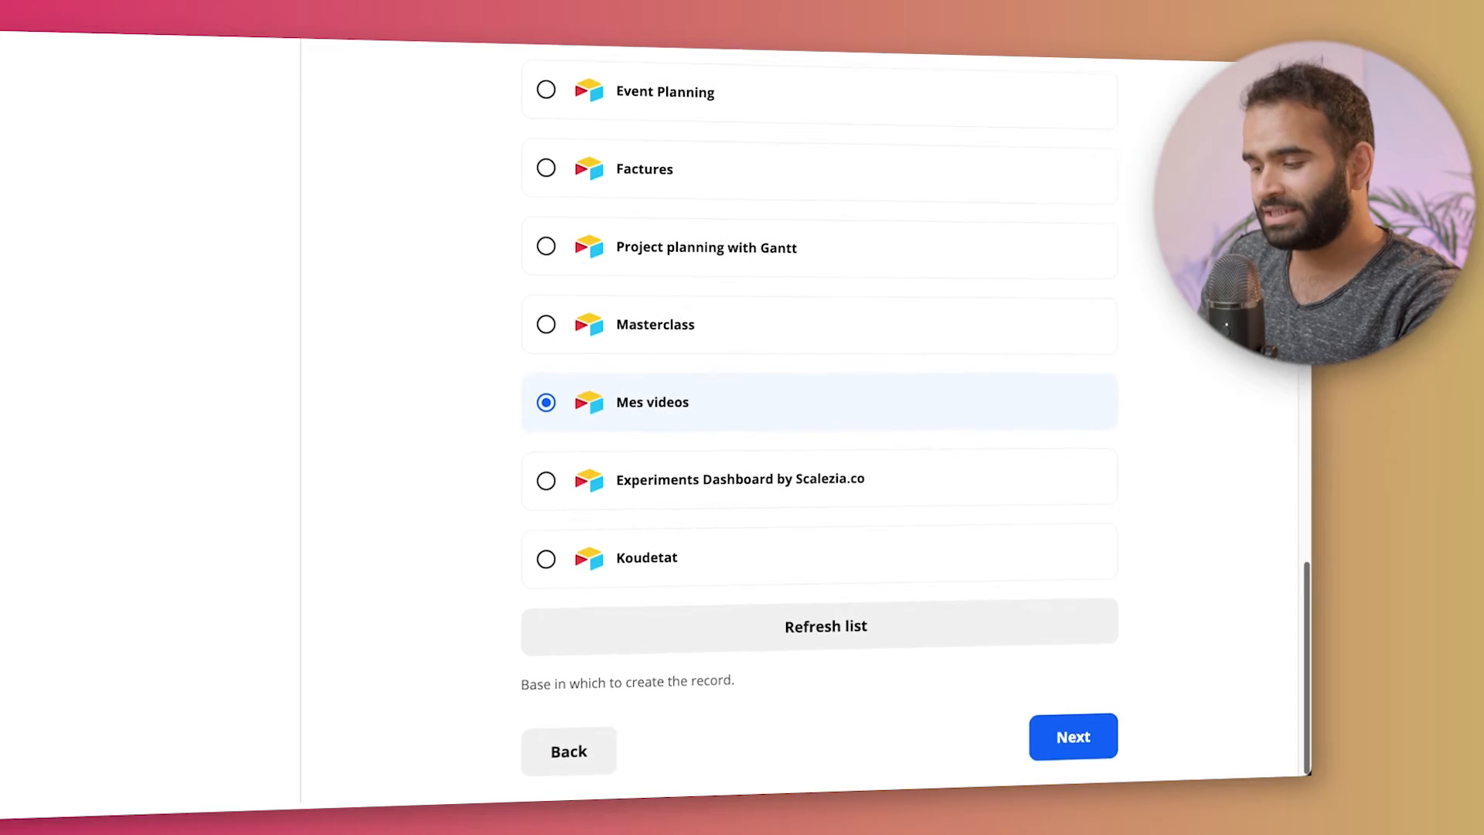
{"action": "left_click", "coordinate": [1069, 743]}
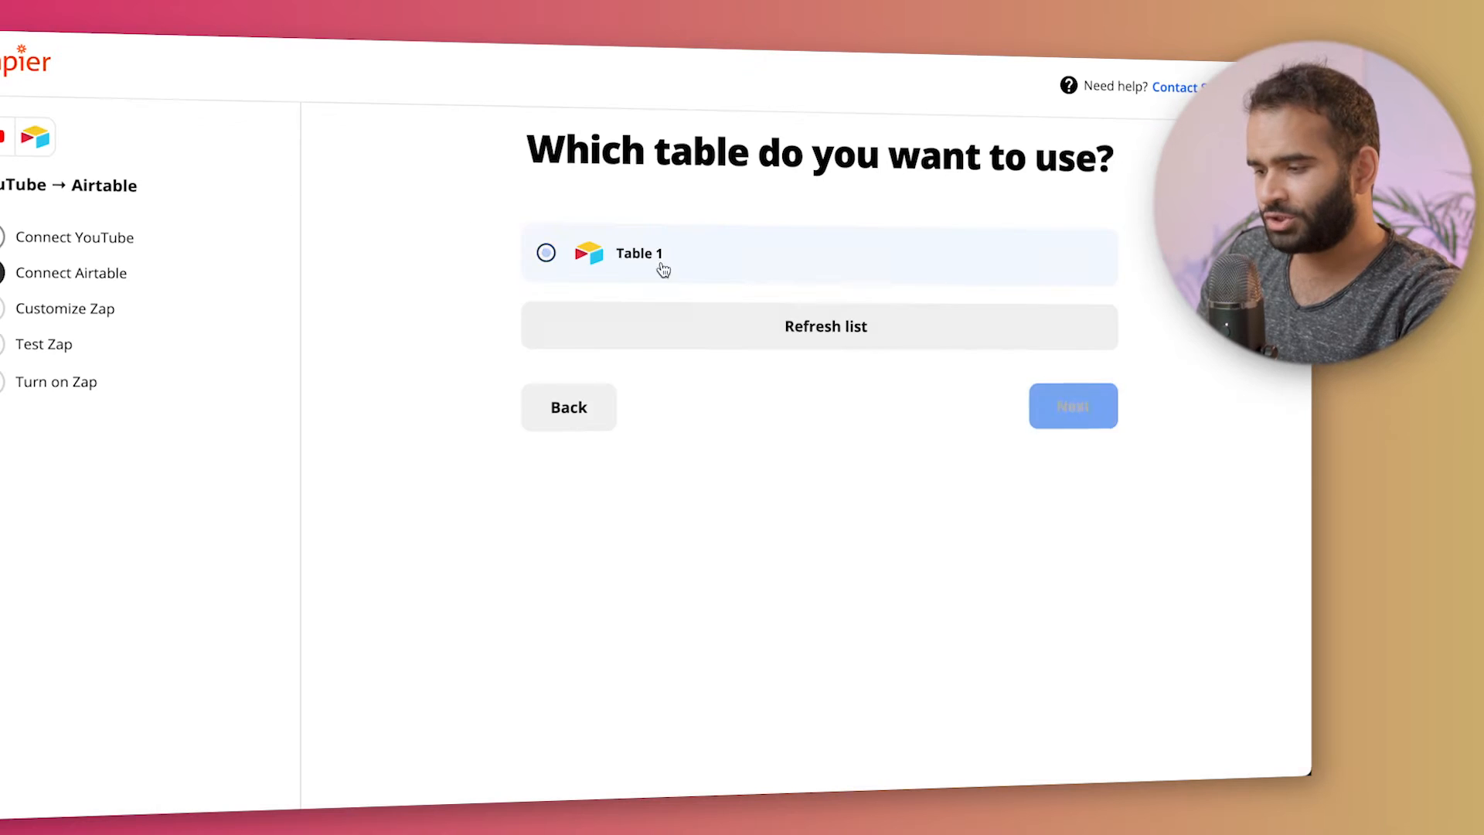
{"action": "left_click", "coordinate": [659, 265]}
{"action": "left_click", "coordinate": [1088, 407]}
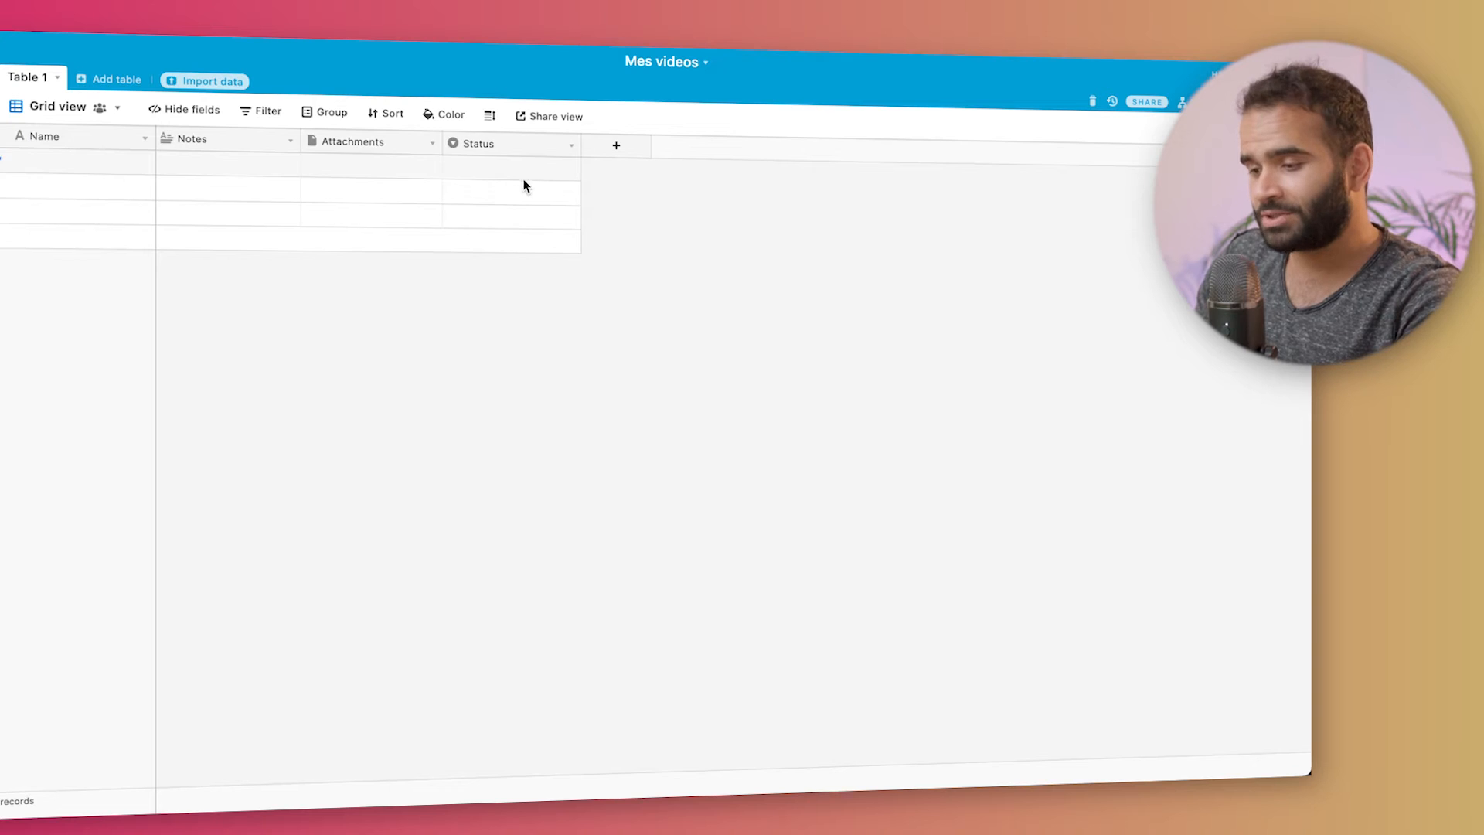
Turn the Status field in the Airtable table into a URL field named "URL" and refresh the Zap's field list
{"action": "right_click", "coordinate": [511, 153]}
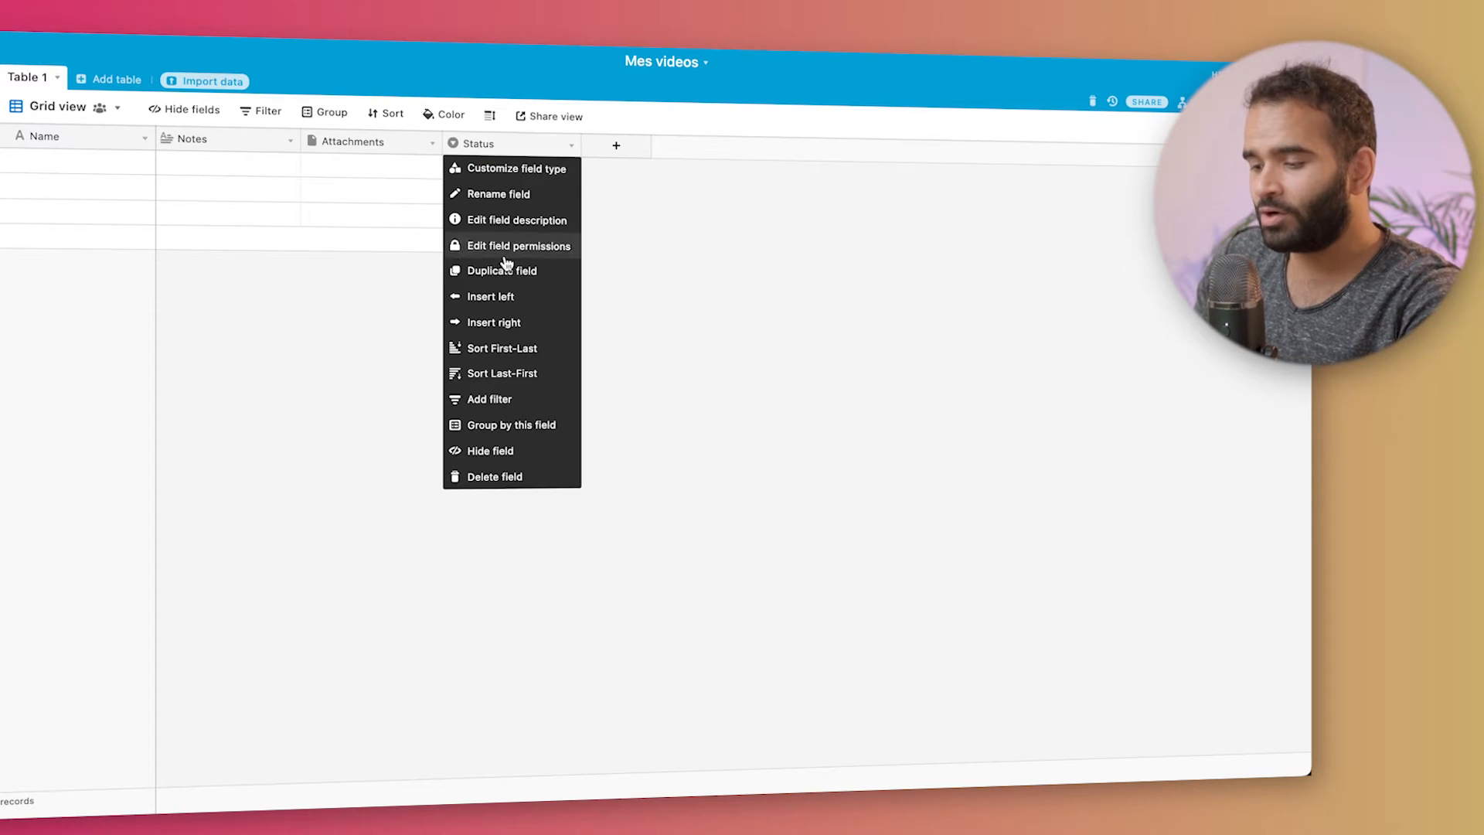
{"action": "left_click", "coordinate": [503, 169]}
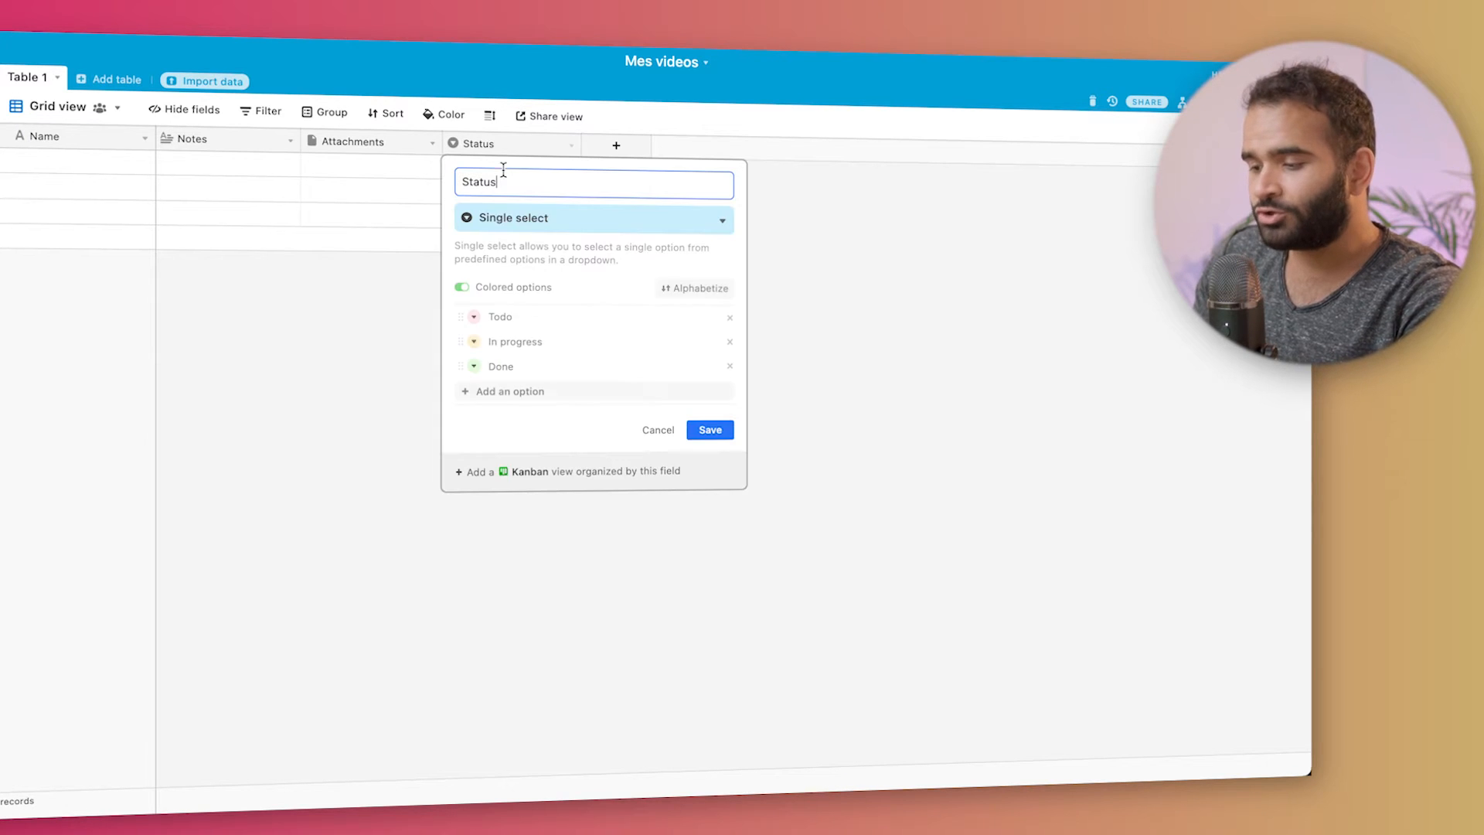
{"action": "left_click", "coordinate": [547, 217]}
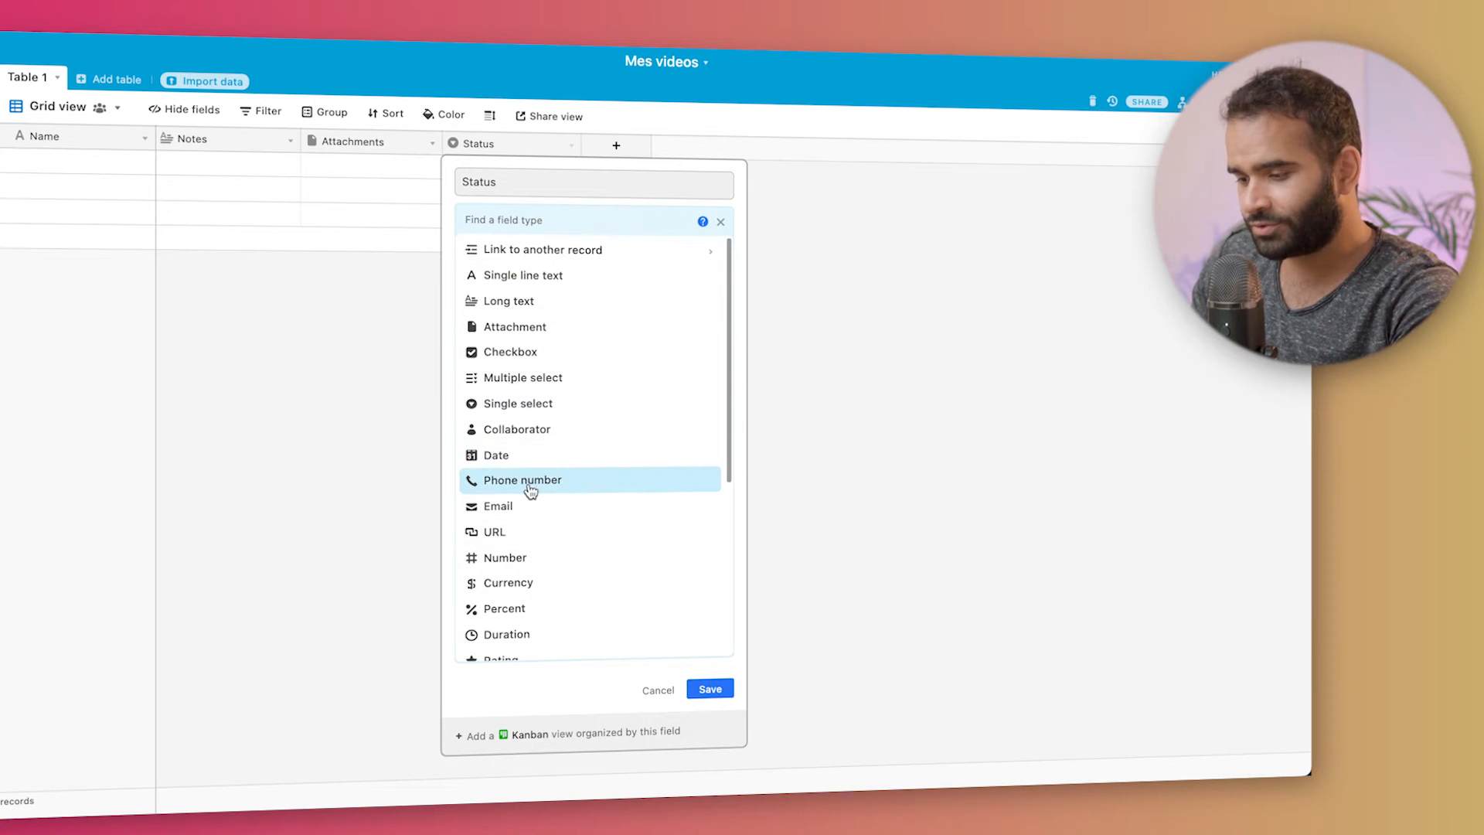
{"action": "left_click", "coordinate": [532, 532]}
{"action": "left_click", "coordinate": [706, 298]}
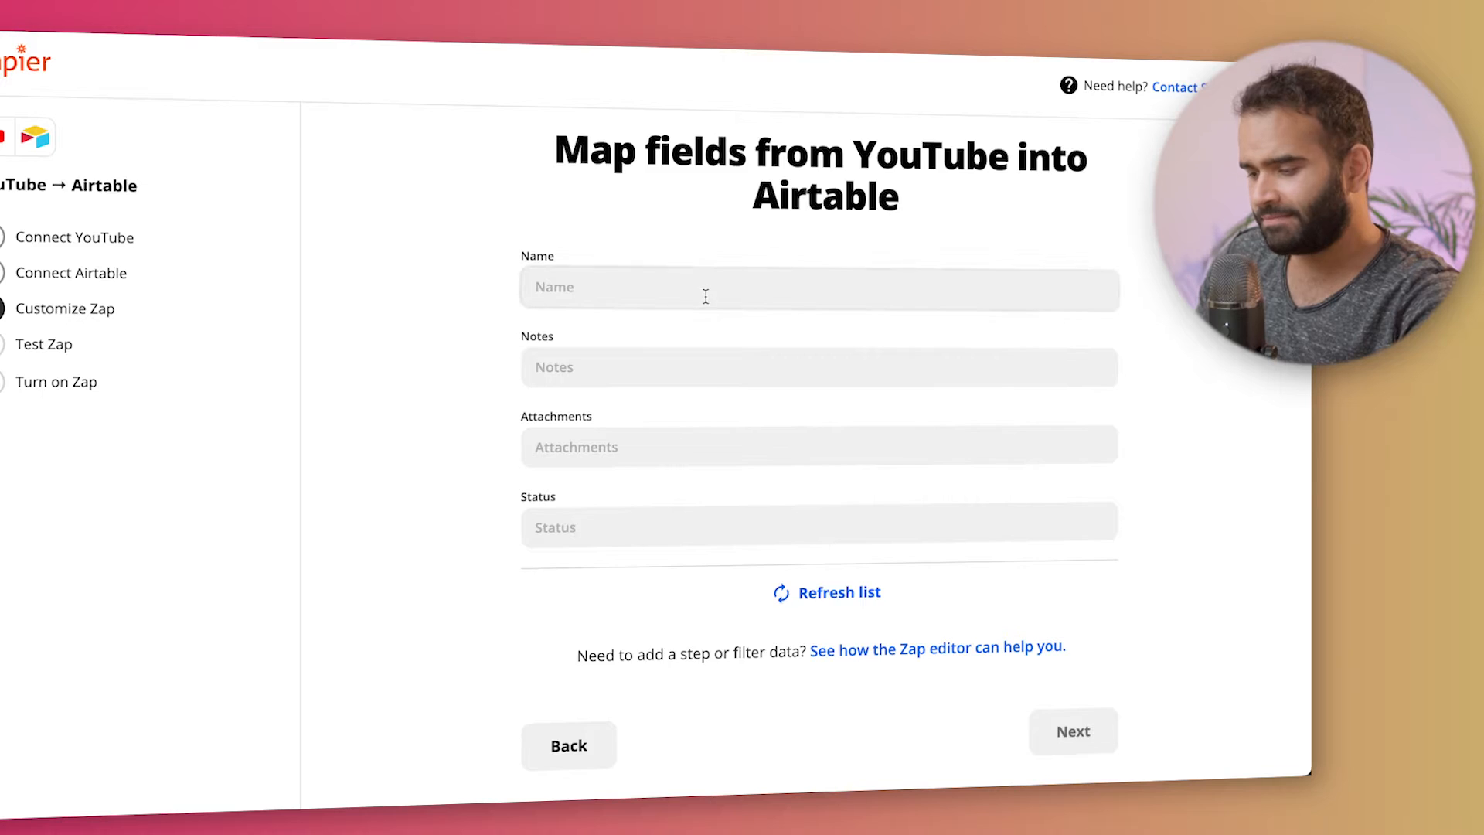
{"action": "left_click", "coordinate": [850, 591]}
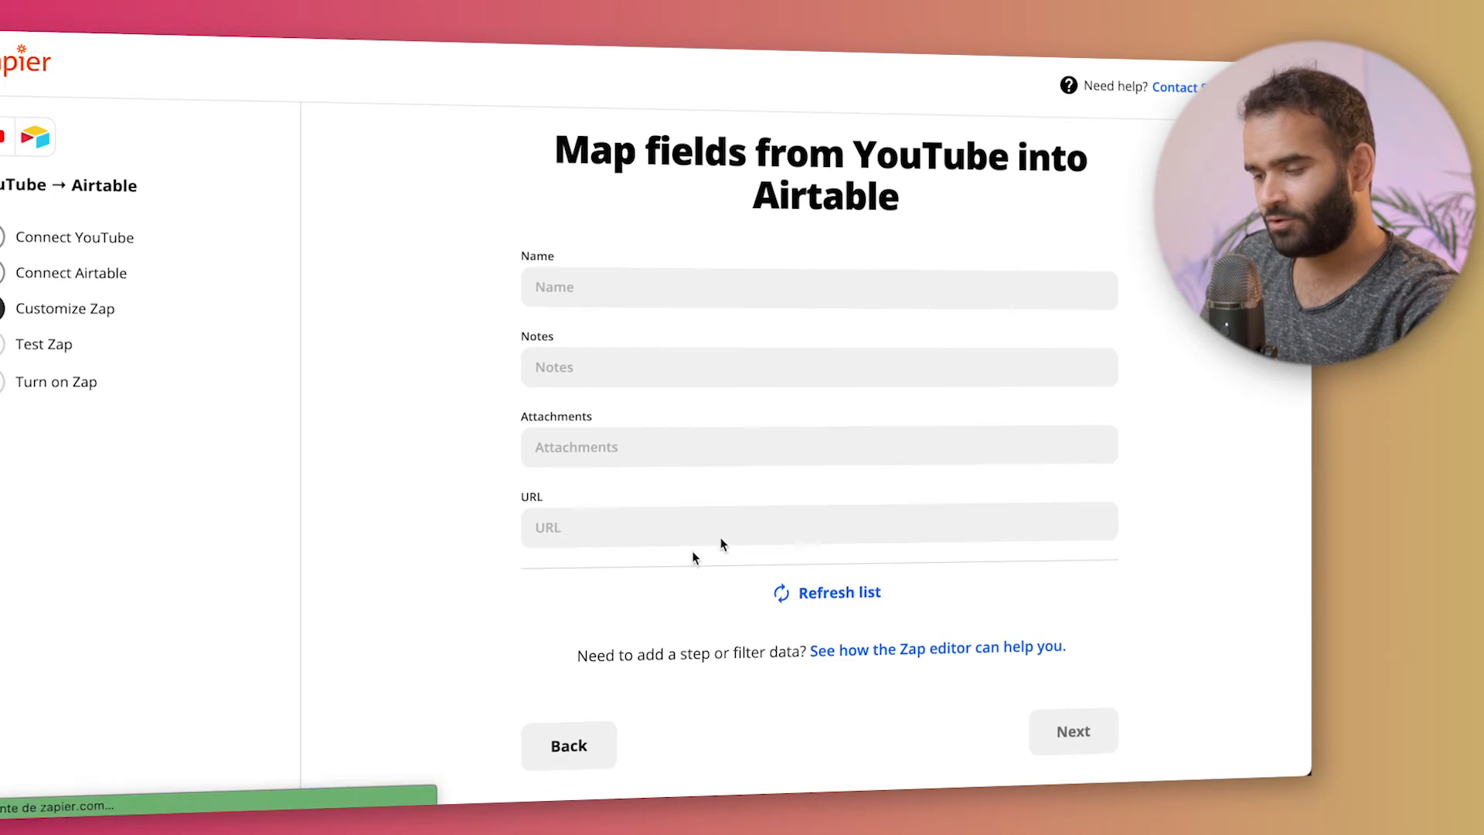
Map the YouTube Title to the Name field and the Description to the Notes field
{"action": "left_click", "coordinate": [572, 290]}
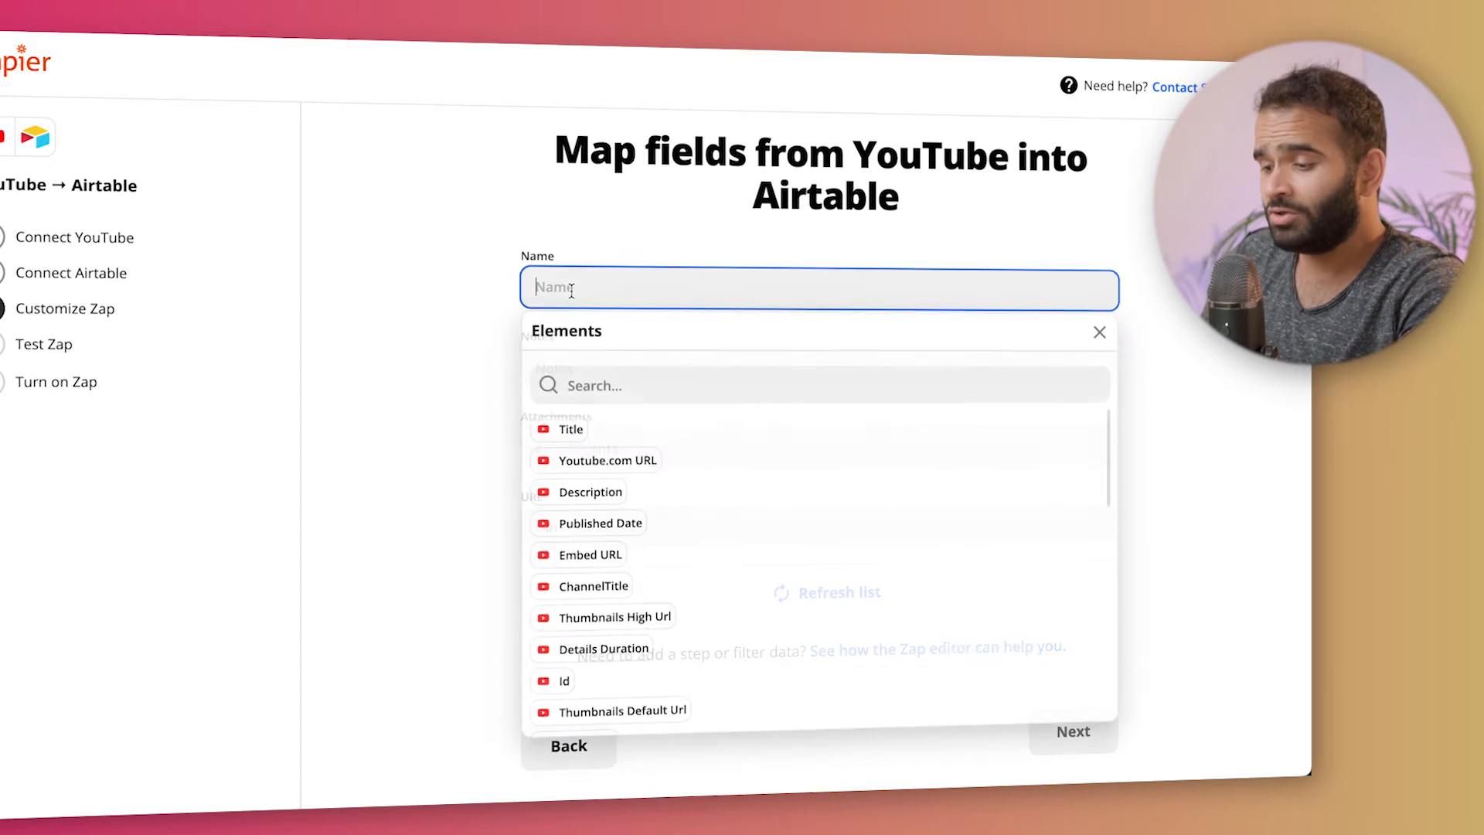
{"action": "left_click", "coordinate": [571, 430]}
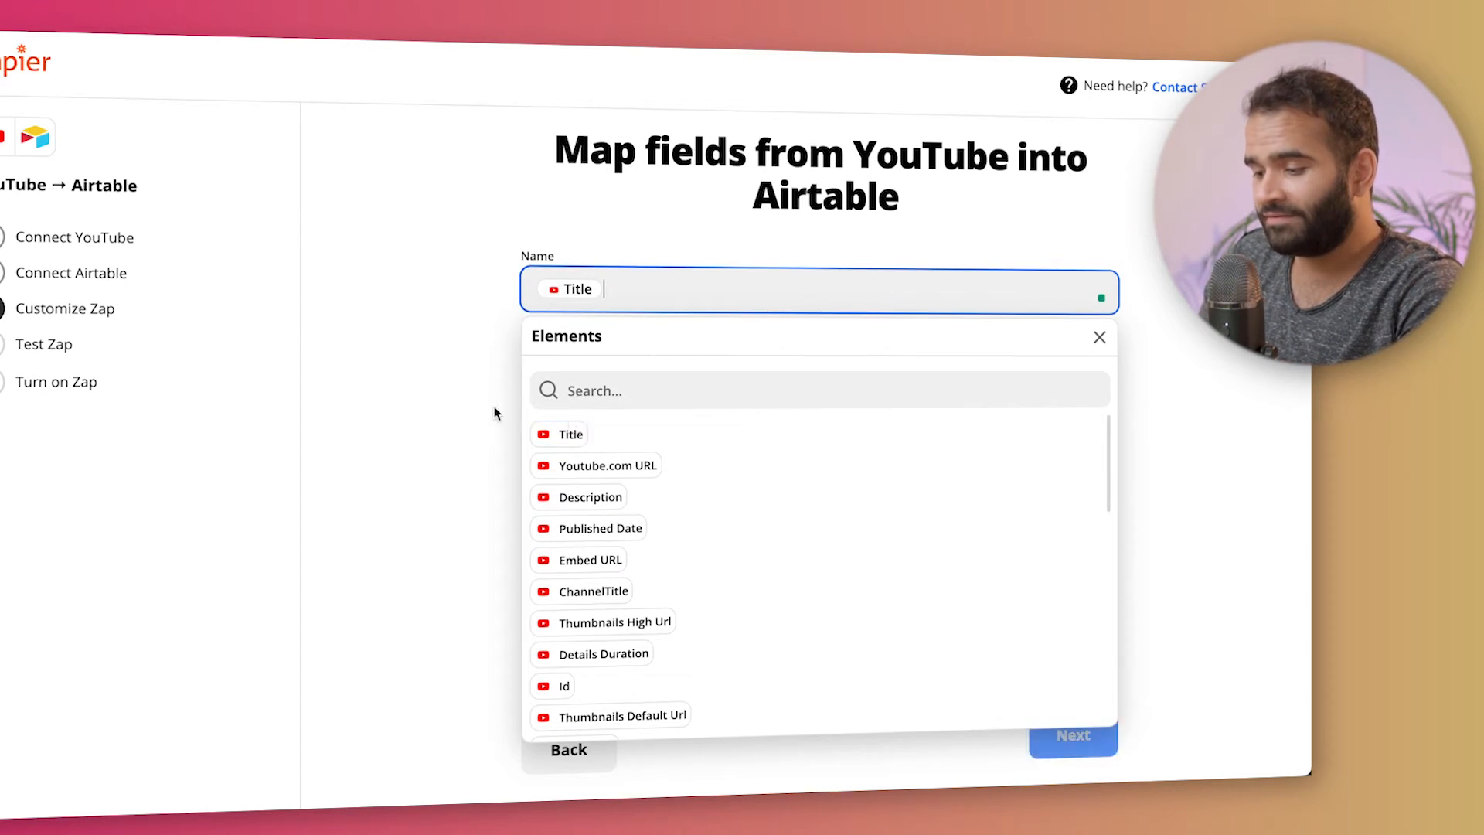
{"action": "left_click", "coordinate": [497, 411]}
{"action": "left_click", "coordinate": [619, 363]}
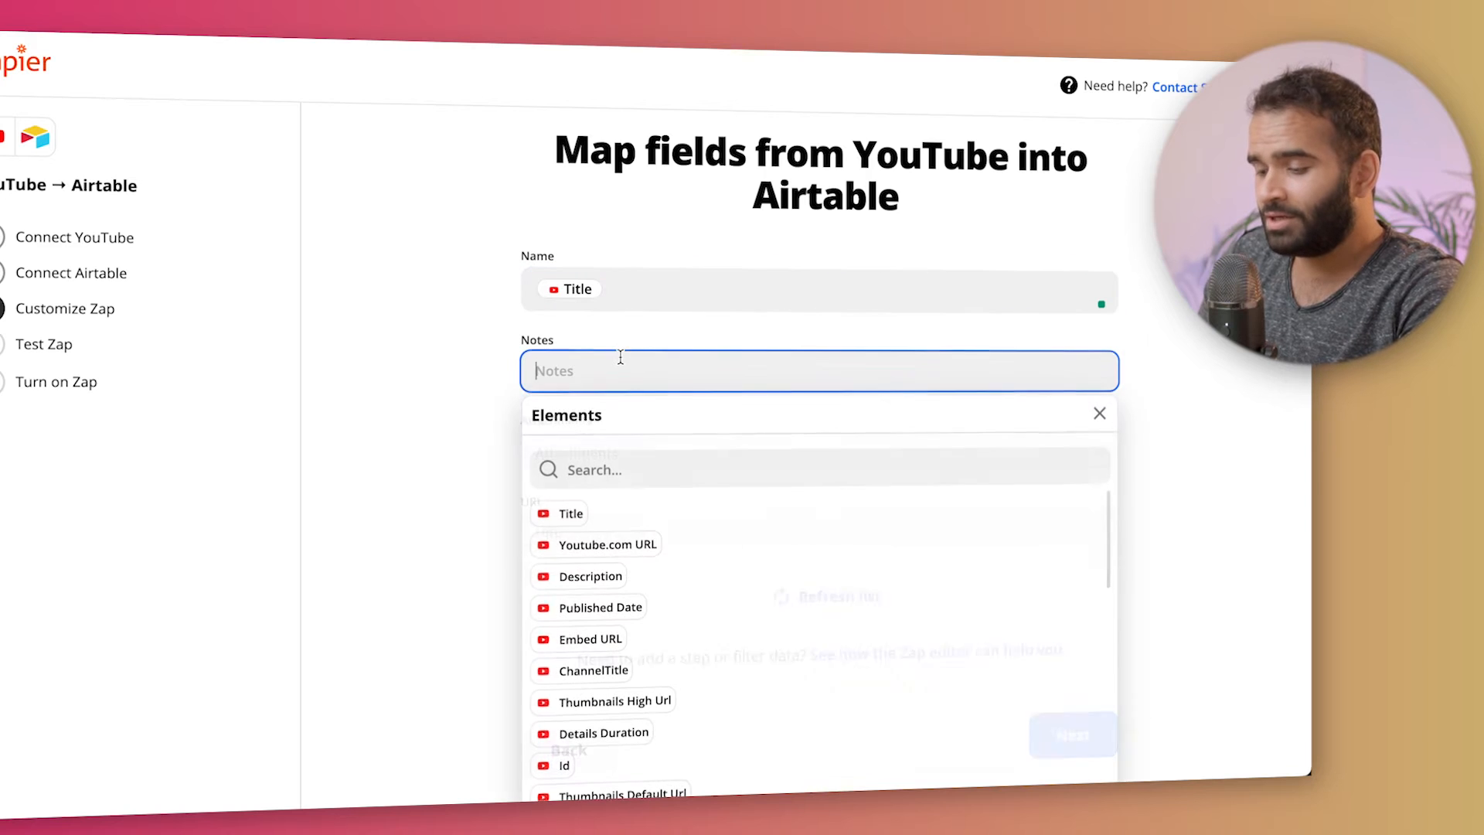
{"action": "left_click", "coordinate": [602, 577]}
Map Youtube.com URL to the URL field and Thumbnails High Url to Attachments, and continue to the Zap test
{"action": "left_click", "coordinate": [609, 542]}
{"action": "scroll", "coordinate": [610, 641], "scroll_direction": "down", "scroll_amount": 2}
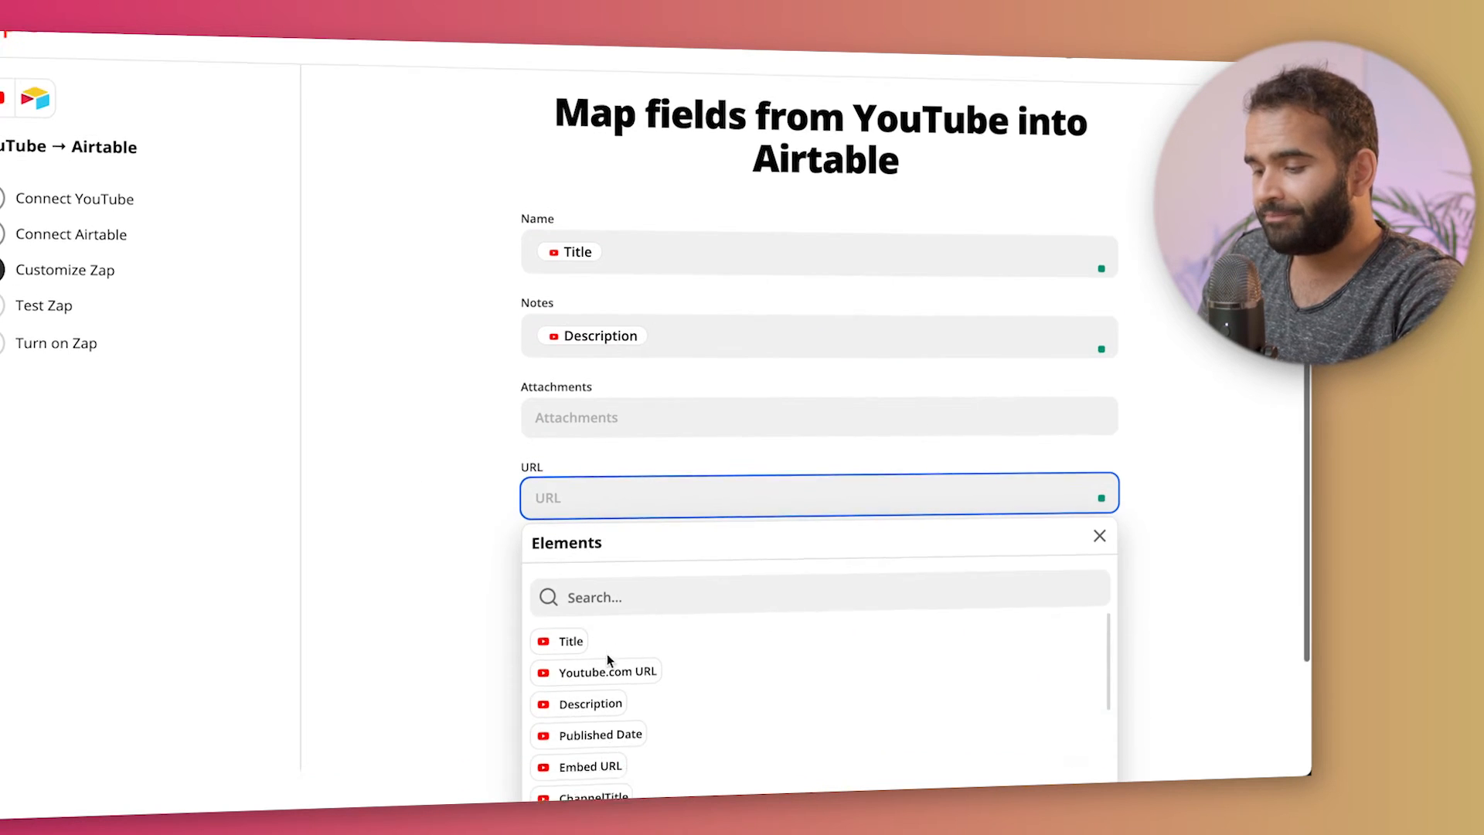
{"action": "left_click", "coordinate": [591, 599]}
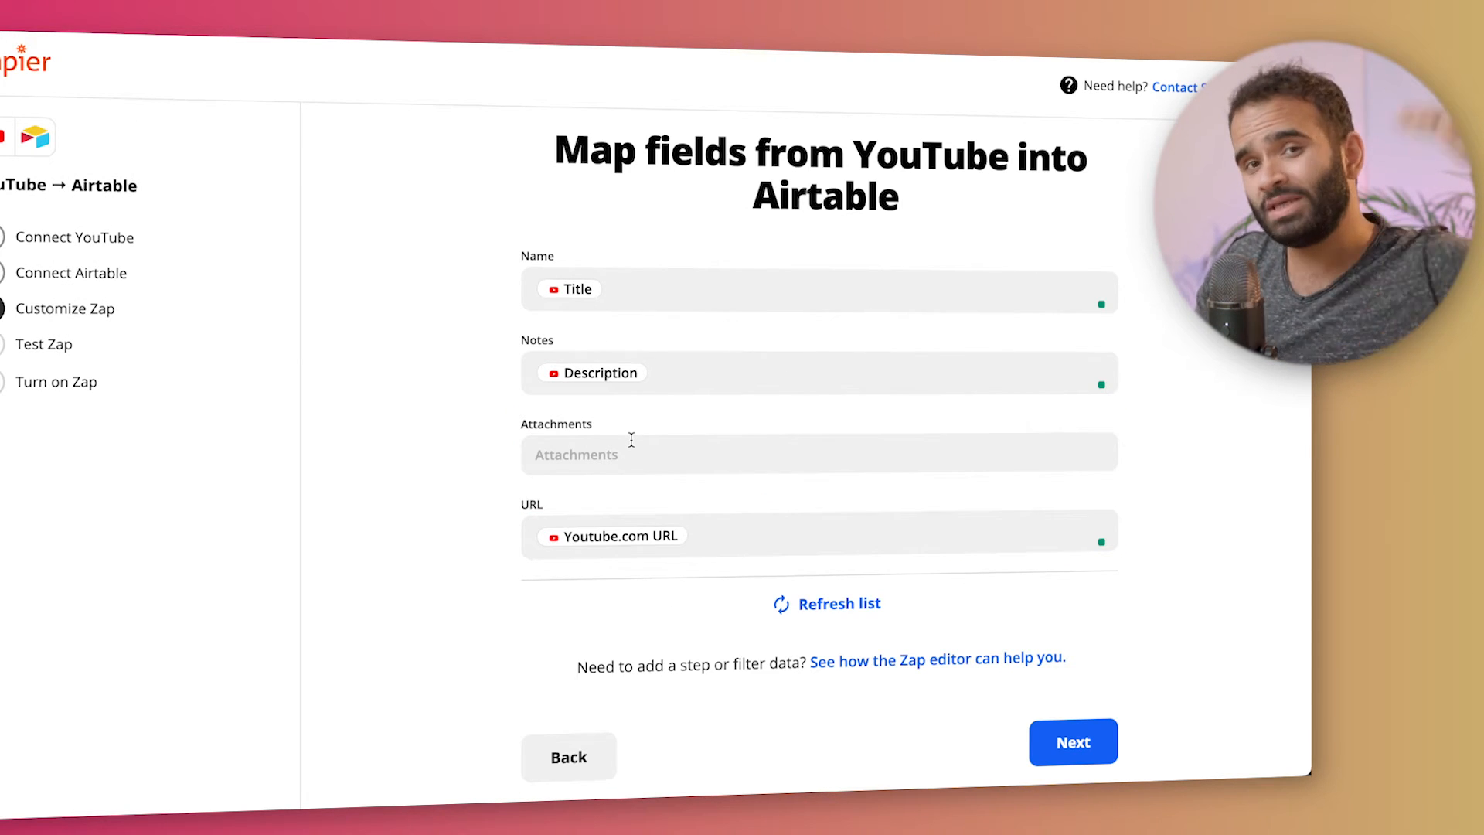
{"action": "left_click", "coordinate": [631, 439]}
{"action": "scroll", "coordinate": [549, 611], "scroll_direction": "down", "scroll_amount": 5}
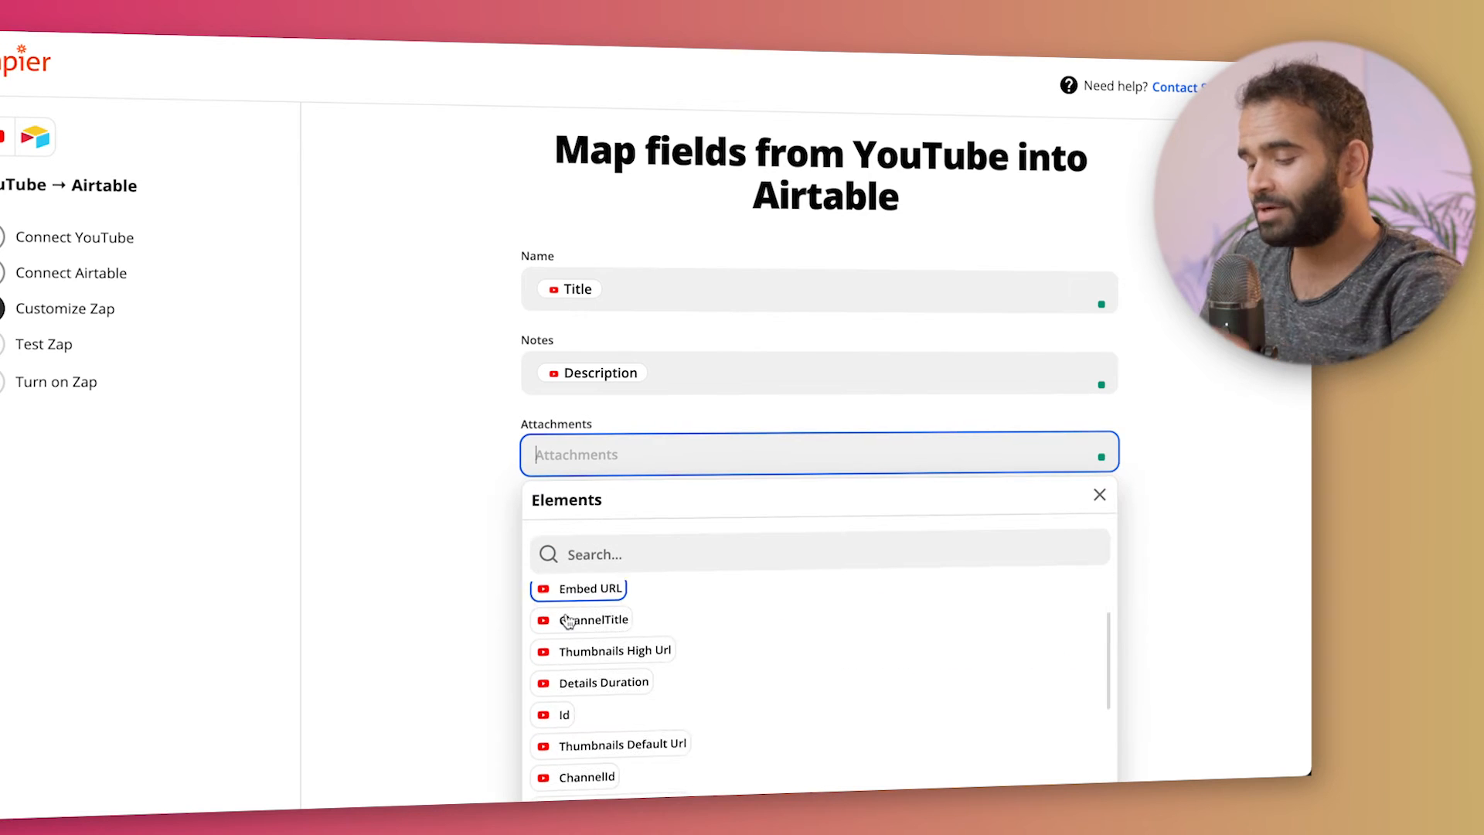
{"action": "left_click", "coordinate": [635, 623]}
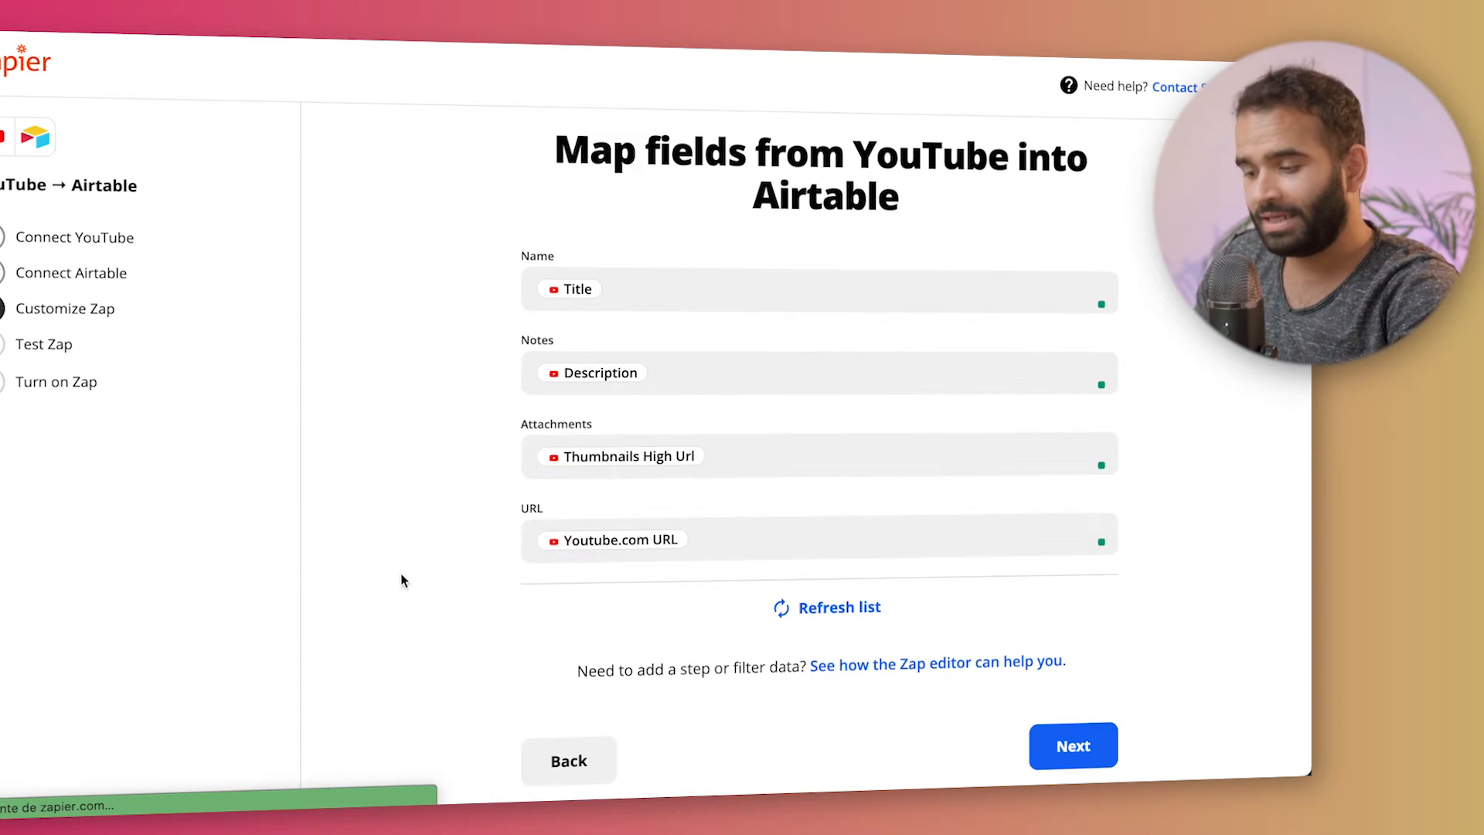
{"action": "left_click", "coordinate": [1091, 741]}
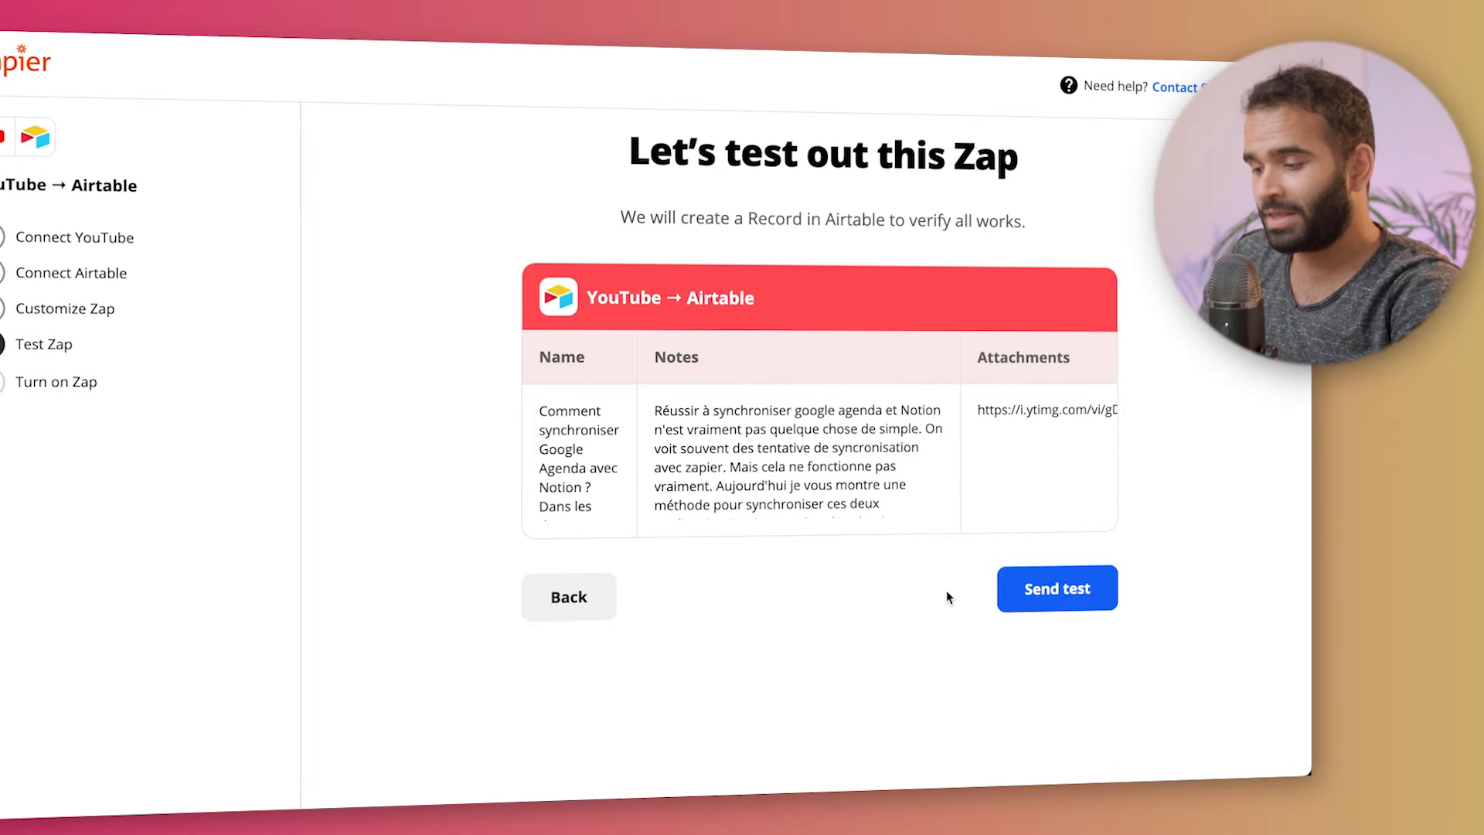
Review all columns of the sample record, send the test to Airtable and check the Mes videos table
{"action": "scroll", "coordinate": [818, 498], "scroll_direction": "right", "scroll_amount": 6}
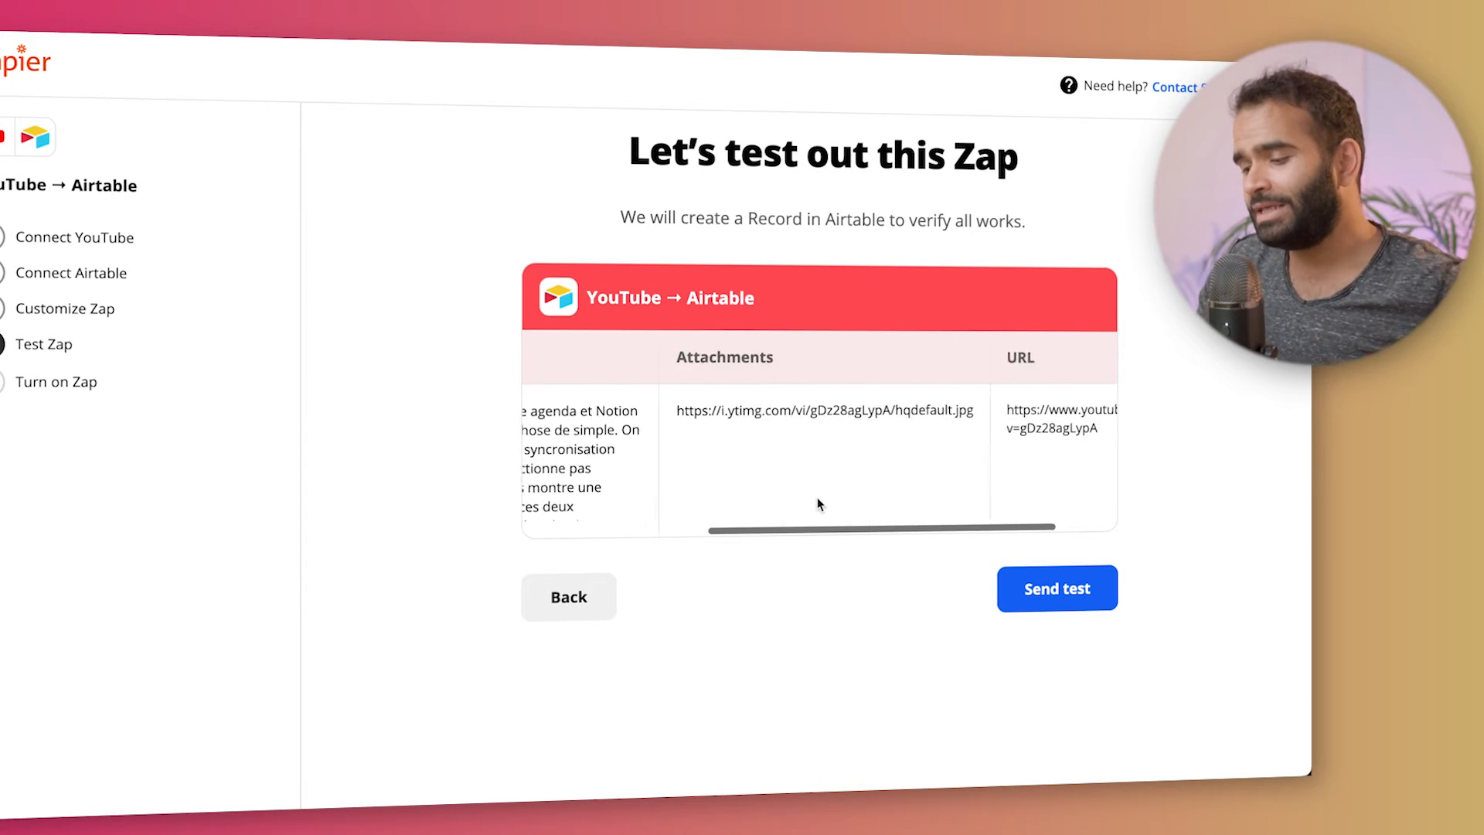
{"action": "scroll", "coordinate": [817, 503], "scroll_direction": "left", "scroll_amount": 6}
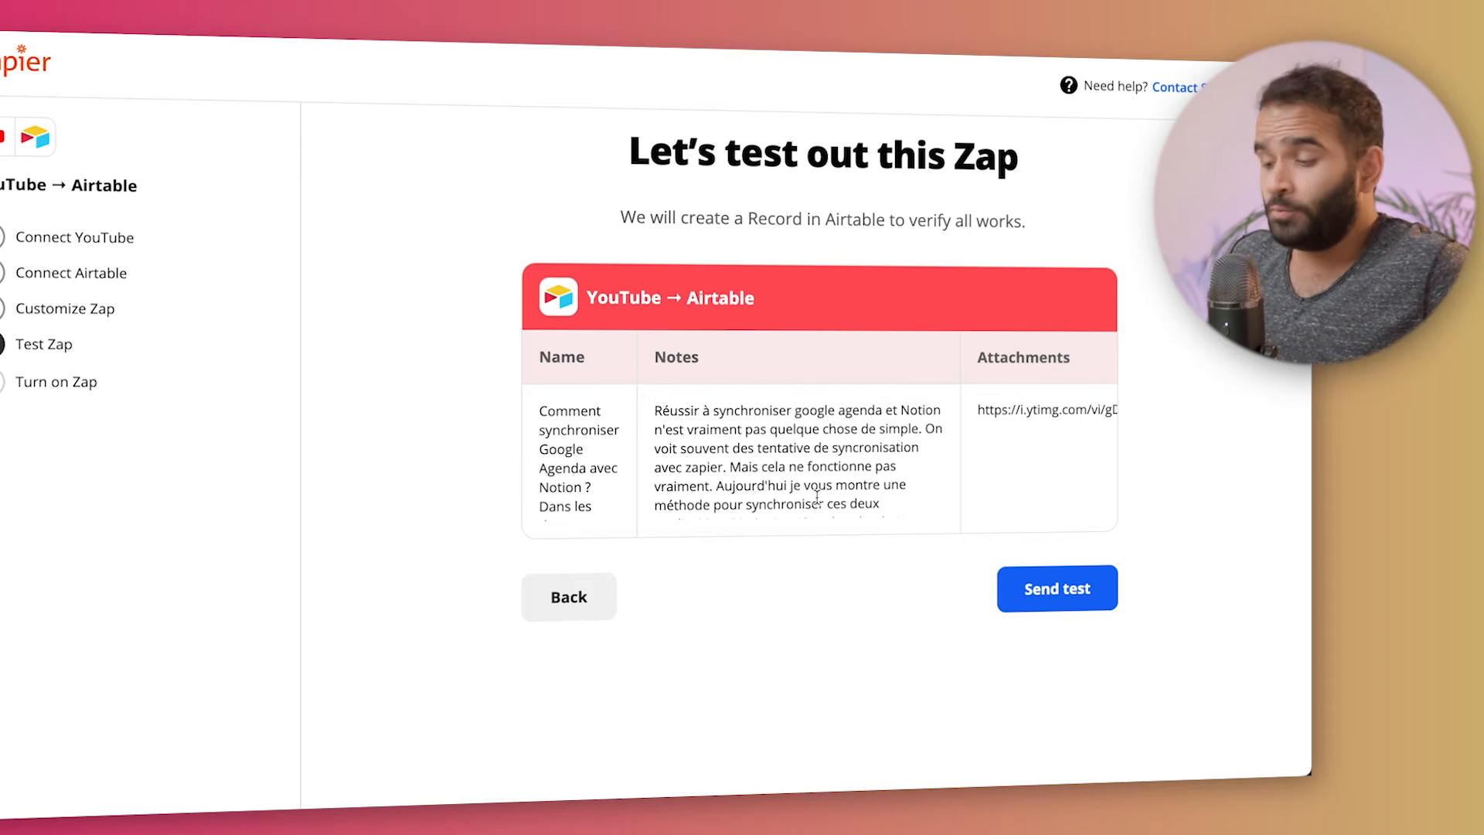
{"action": "left_click", "coordinate": [1111, 603]}
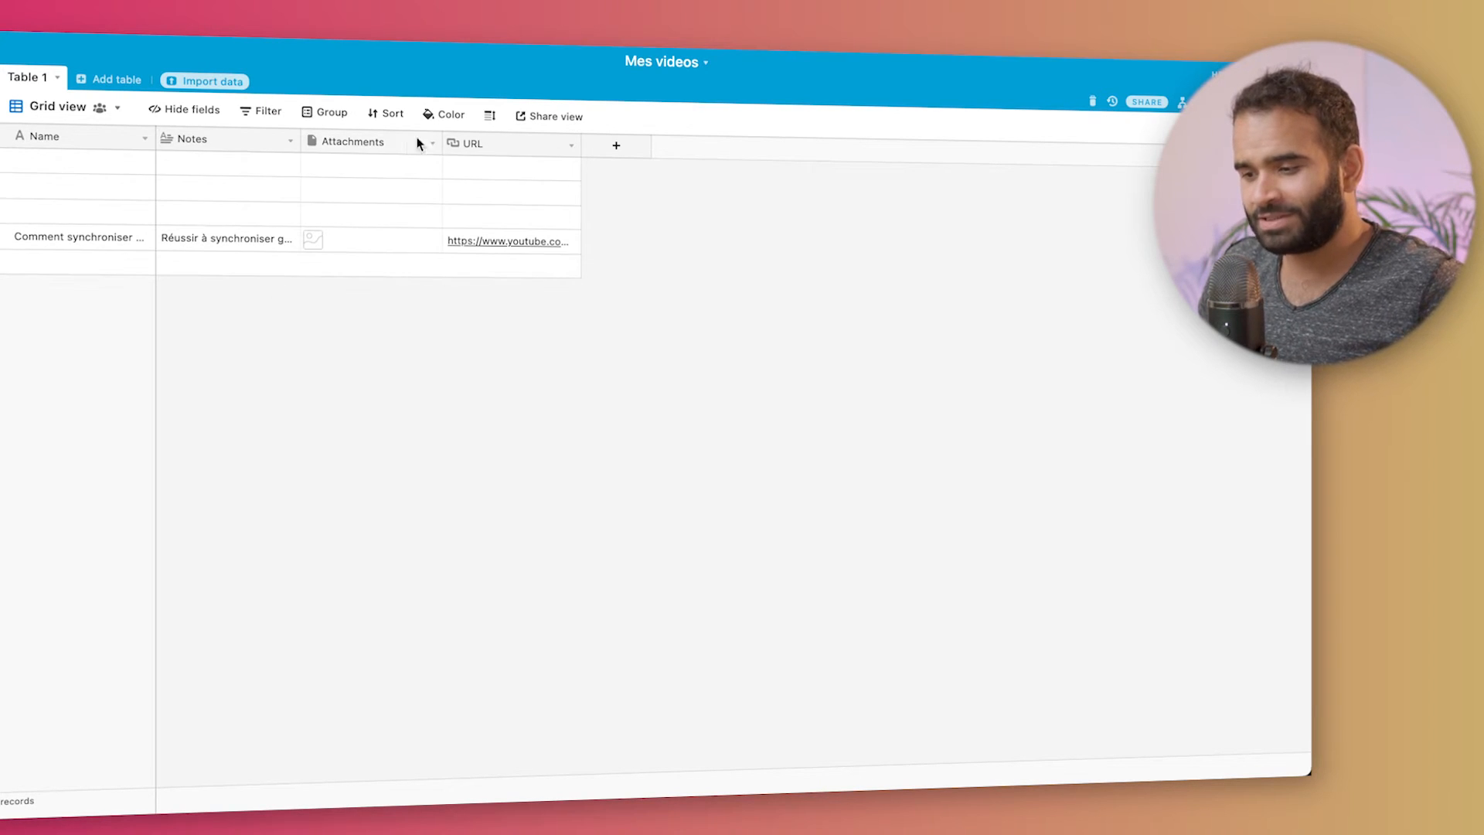
Enlarge the thumbnail in the Attachments column of the synced Airtable record to check the image, and close the preview
{"action": "left_click", "coordinate": [318, 241]}
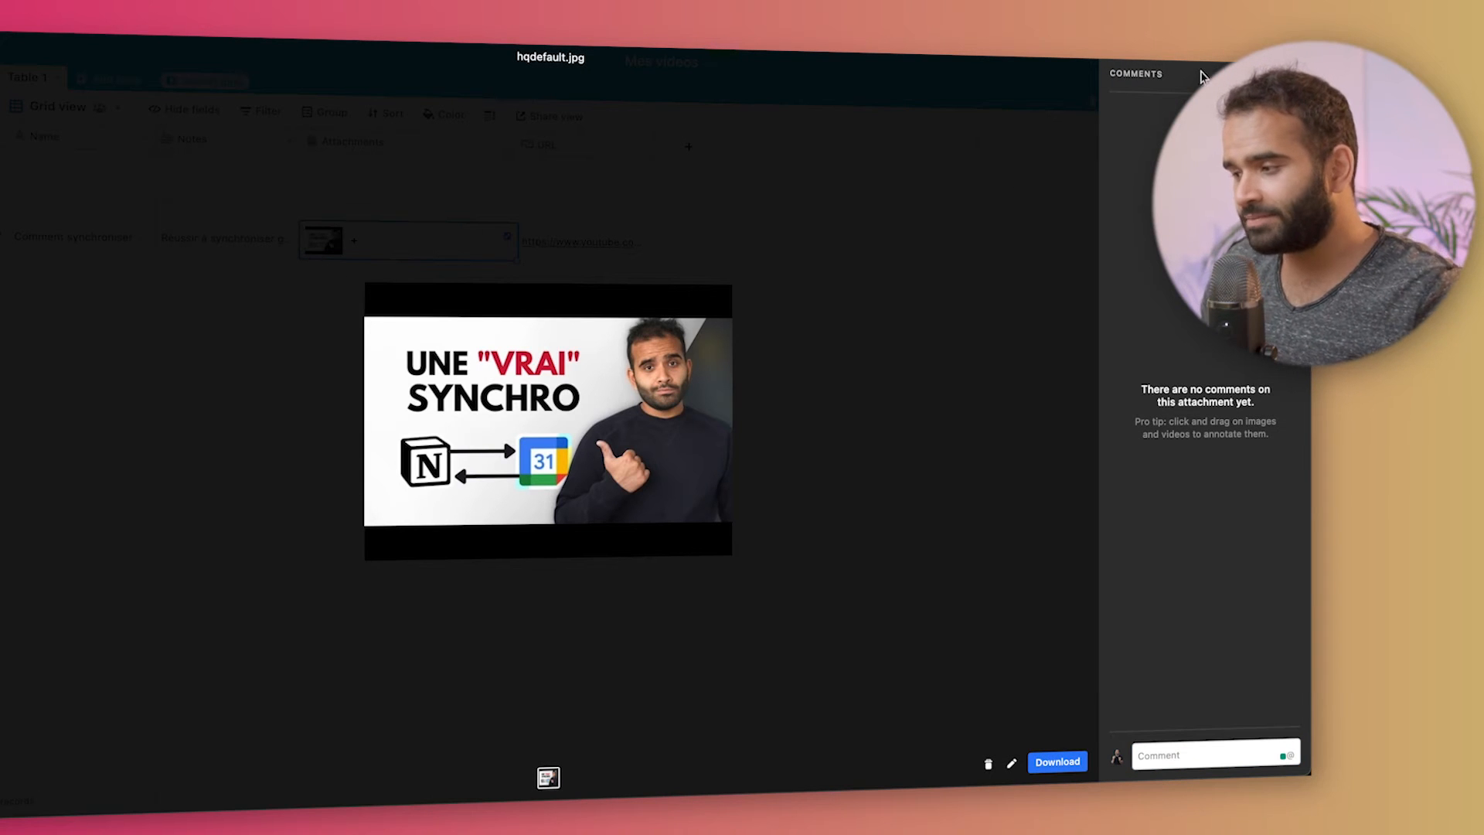
{"action": "left_click", "coordinate": [3, 55]}
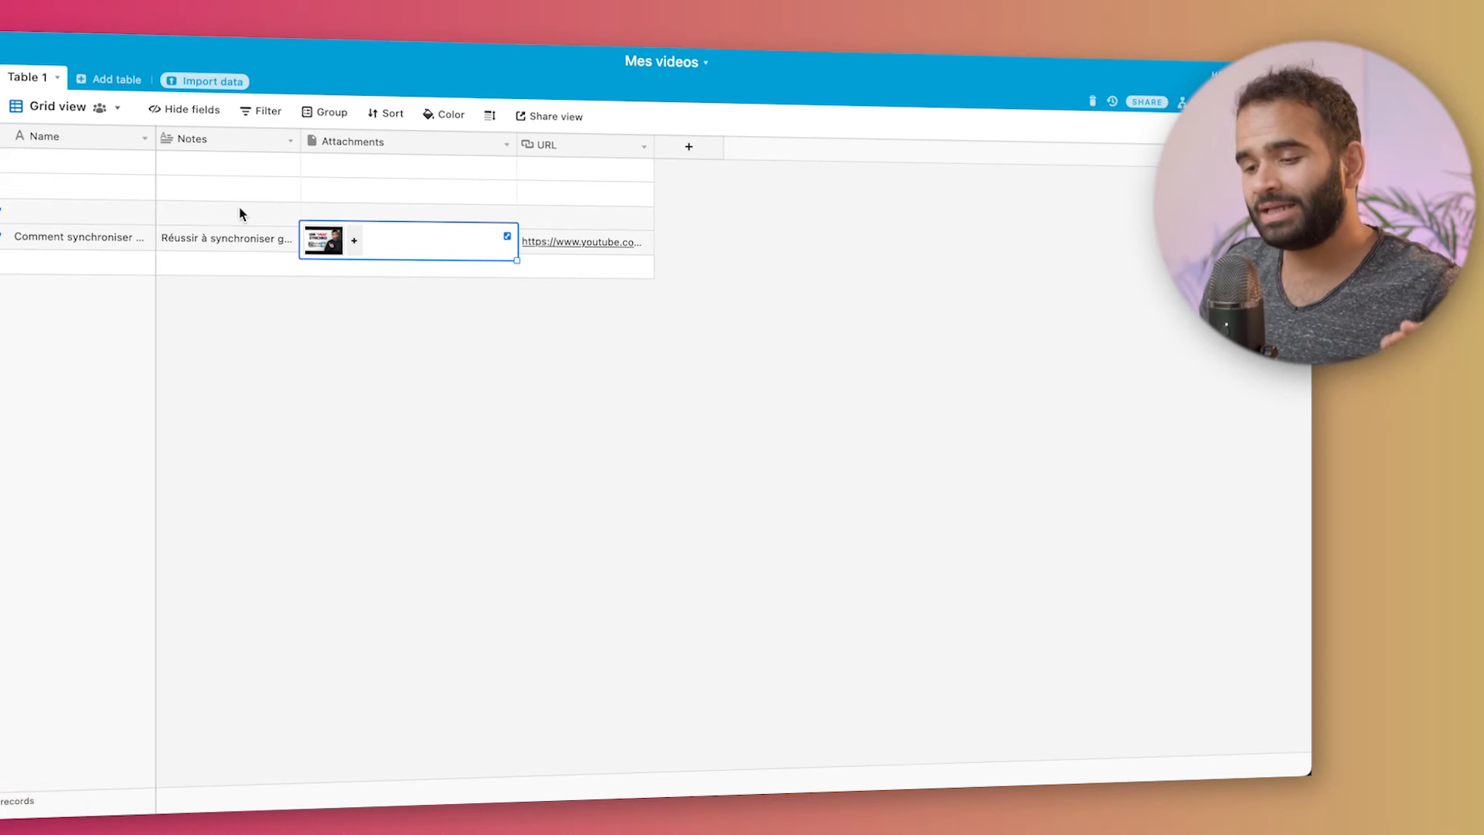
{"action": "left_click", "coordinate": [685, 348]}
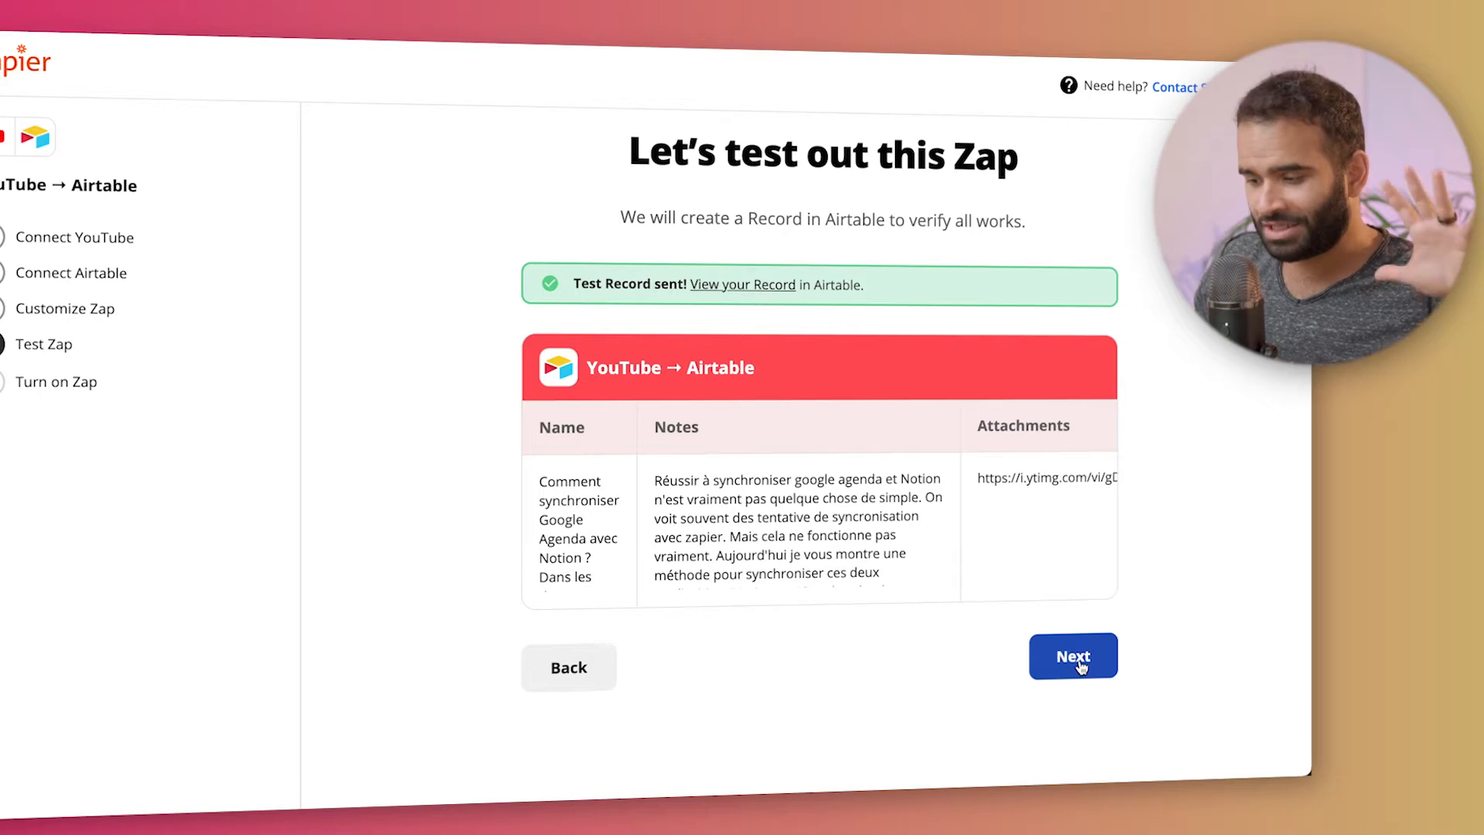
Go back to Zapier, continue past the completed record test and turn on the YouTube to Airtable Zap
{"action": "left_click", "coordinate": [1071, 656]}
{"action": "left_click", "coordinate": [1035, 556]}
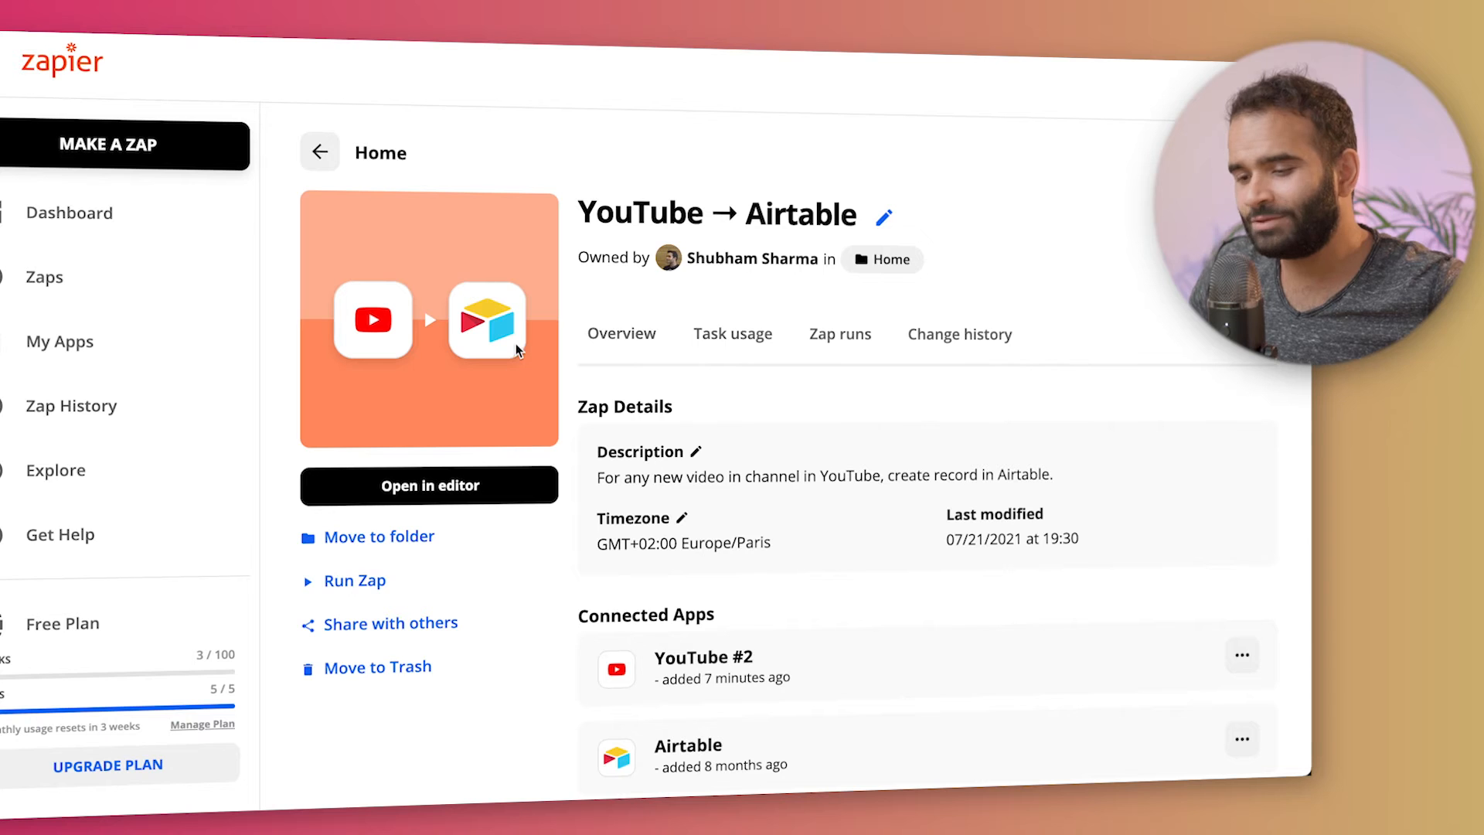
Review the Zap's details, connected apps, Zap runs and change history
{"action": "scroll", "coordinate": [590, 372], "scroll_direction": "down", "scroll_amount": 2}
{"action": "scroll", "coordinate": [589, 372], "scroll_direction": "down", "scroll_amount": 3}
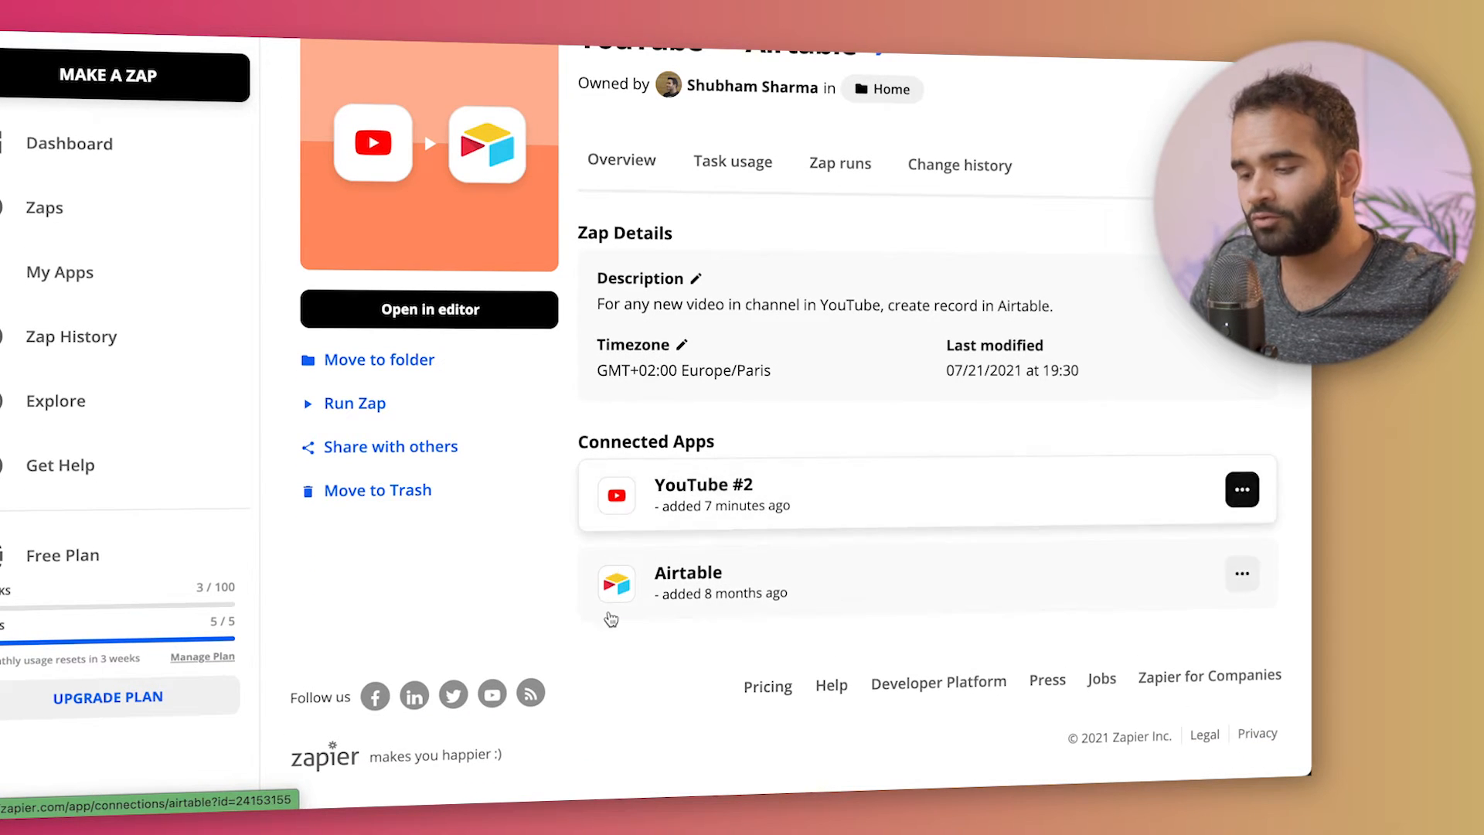
{"action": "scroll", "coordinate": [680, 390], "scroll_direction": "up", "scroll_amount": 5}
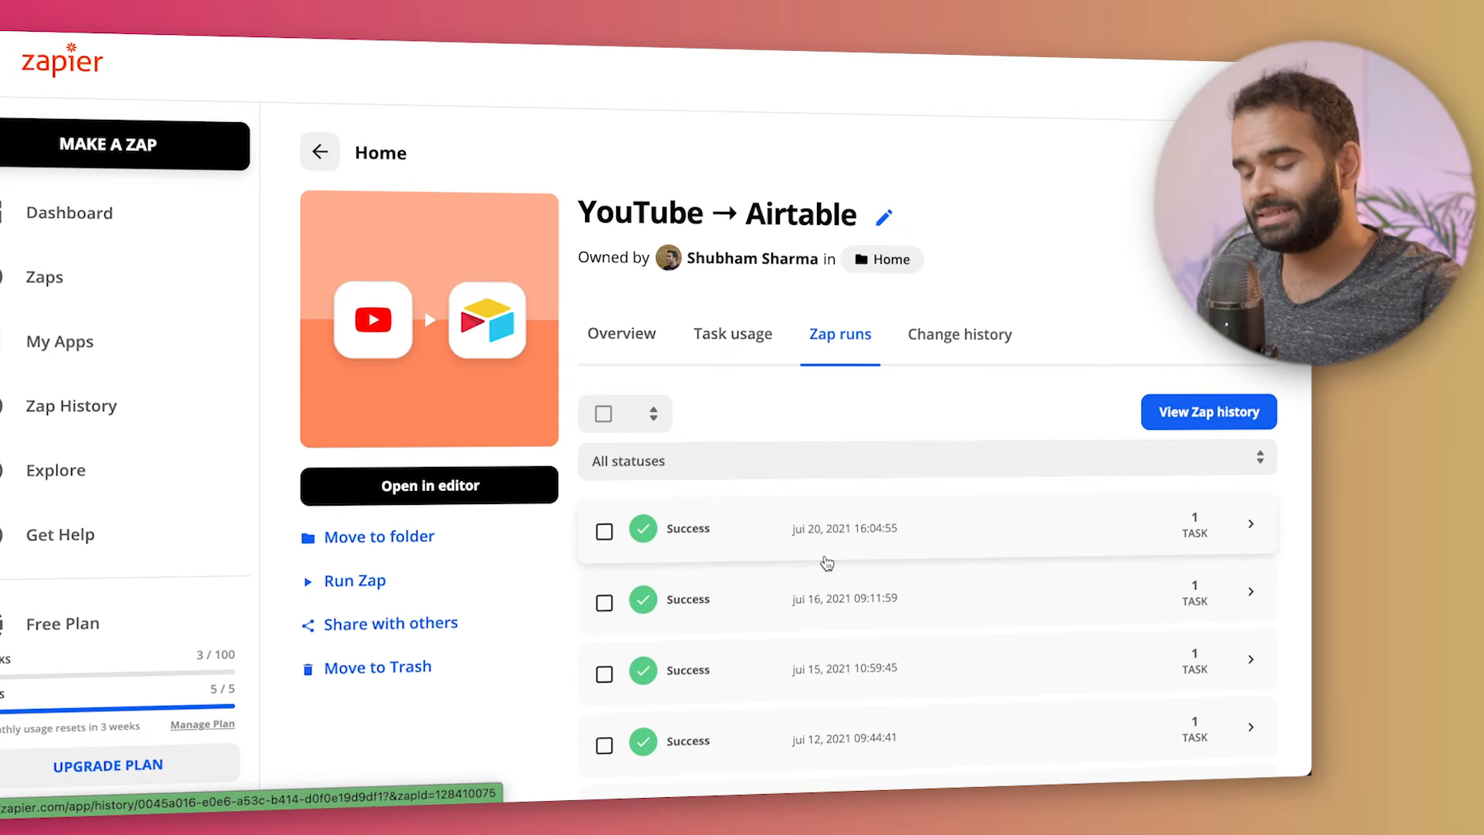
{"action": "left_click", "coordinate": [930, 347]}
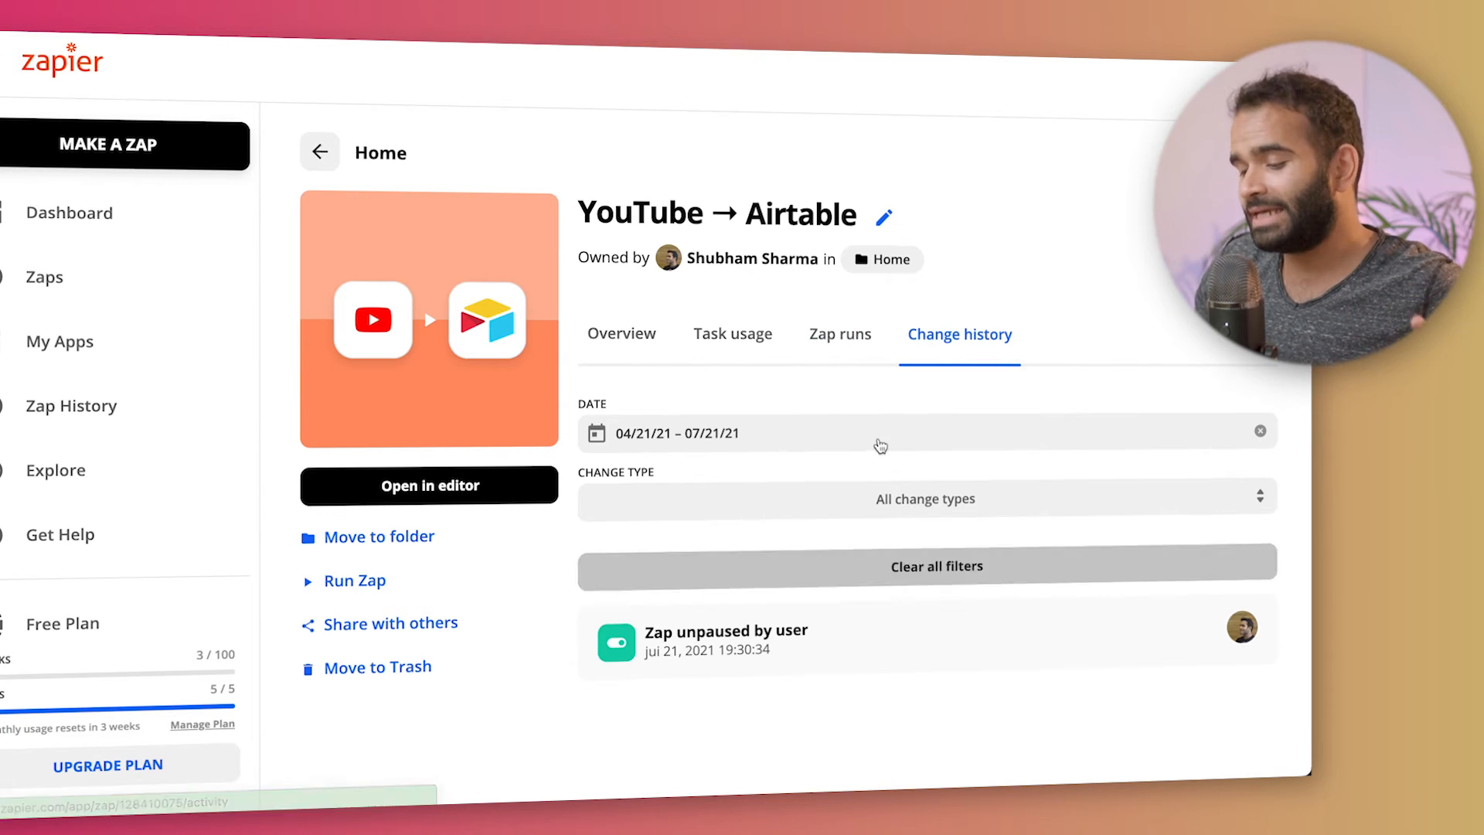
Return to the Zap's overview, open its sharing options and copy the link for sharing a copy of the Zap
{"action": "left_click", "coordinate": [632, 359]}
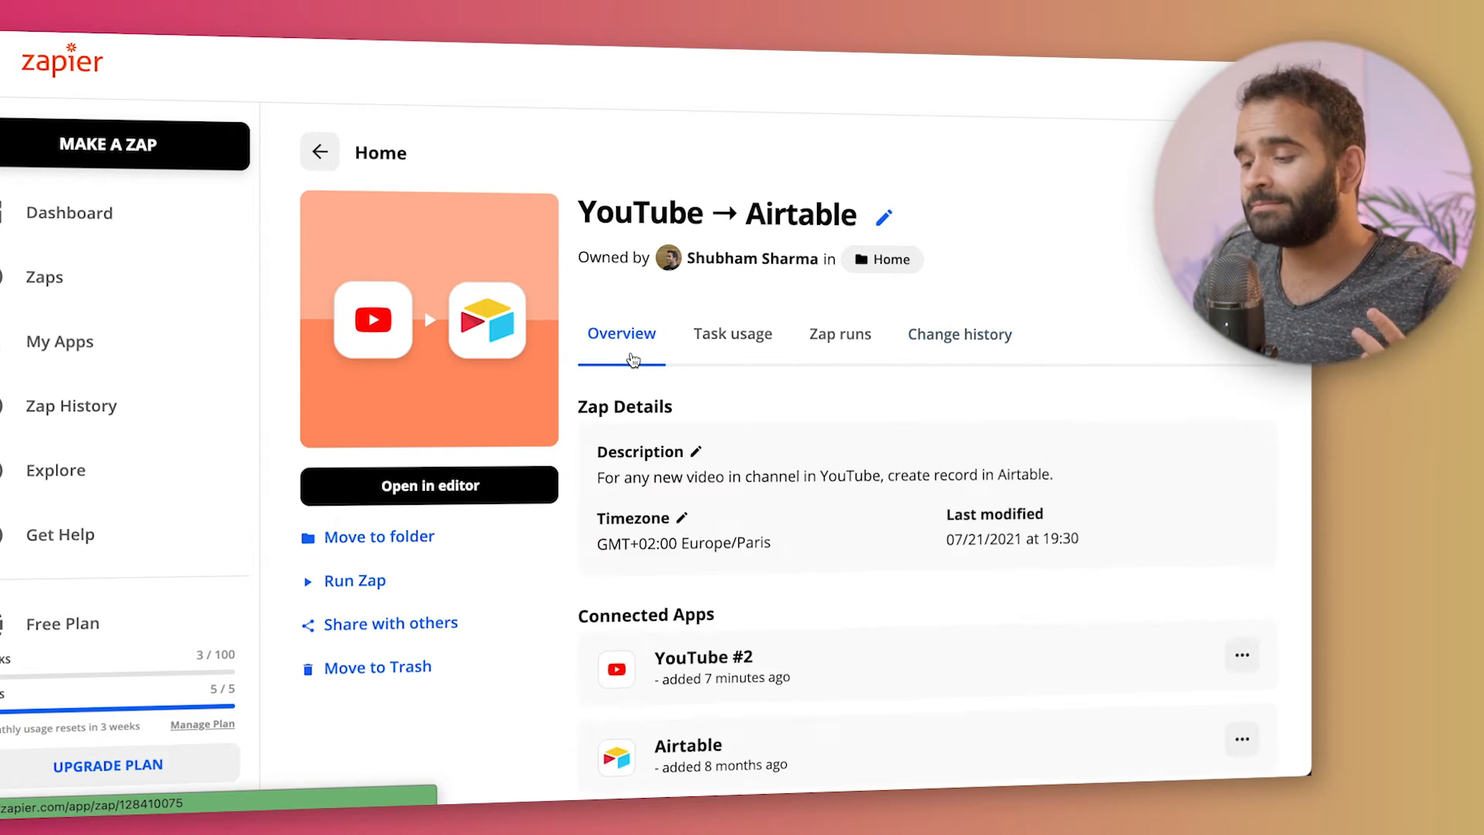
{"action": "left_click", "coordinate": [385, 623]}
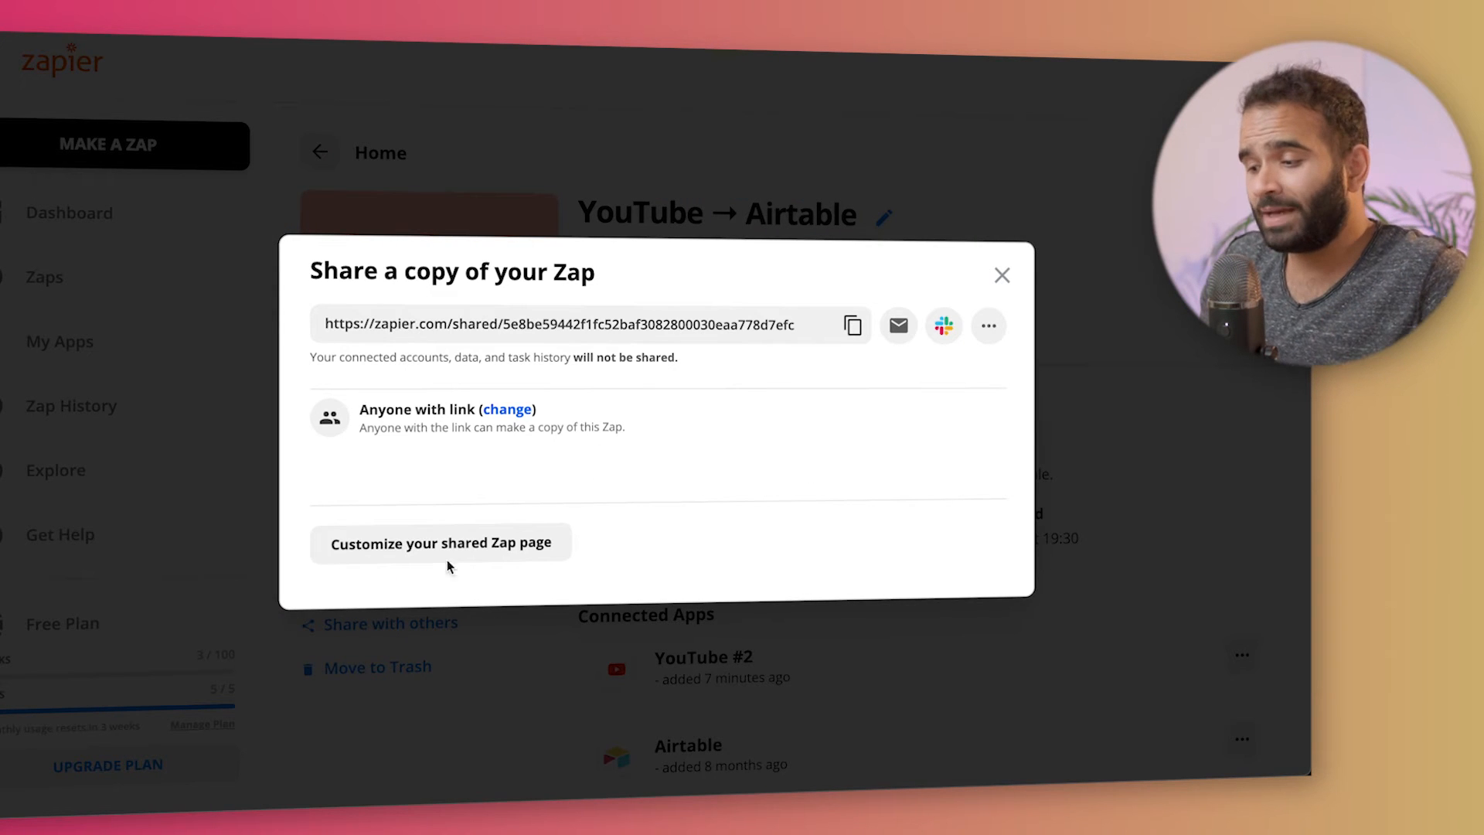
{"action": "left_click", "coordinate": [854, 328]}
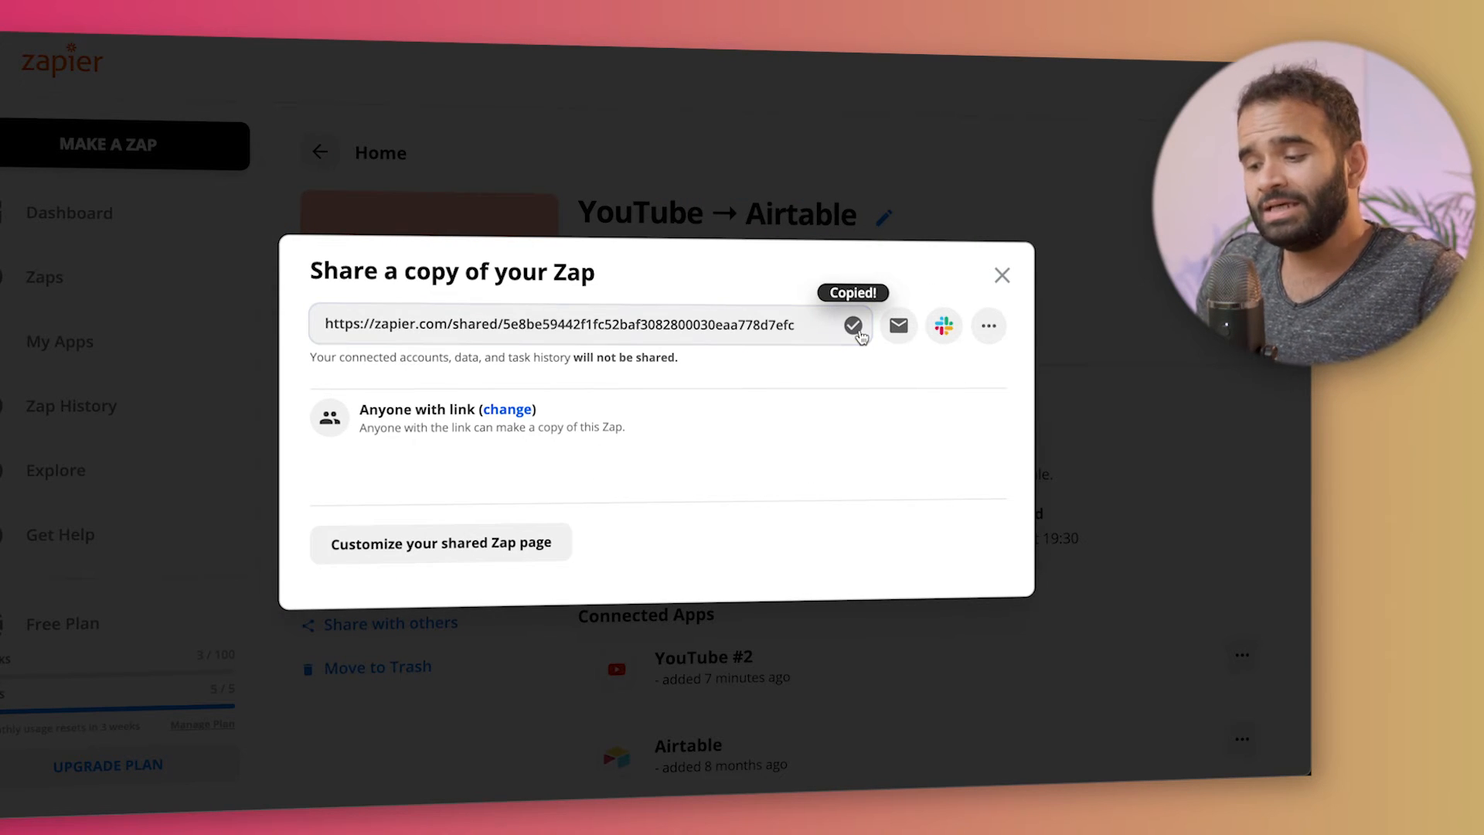